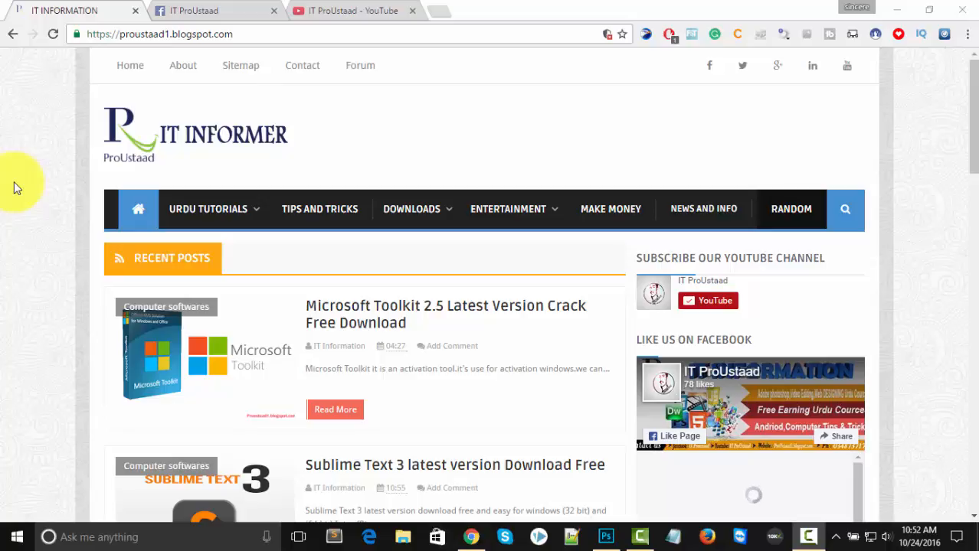
Switch to Photoshop, expand the toolbar to two columns and return it to a single column.
left_click(609, 537)
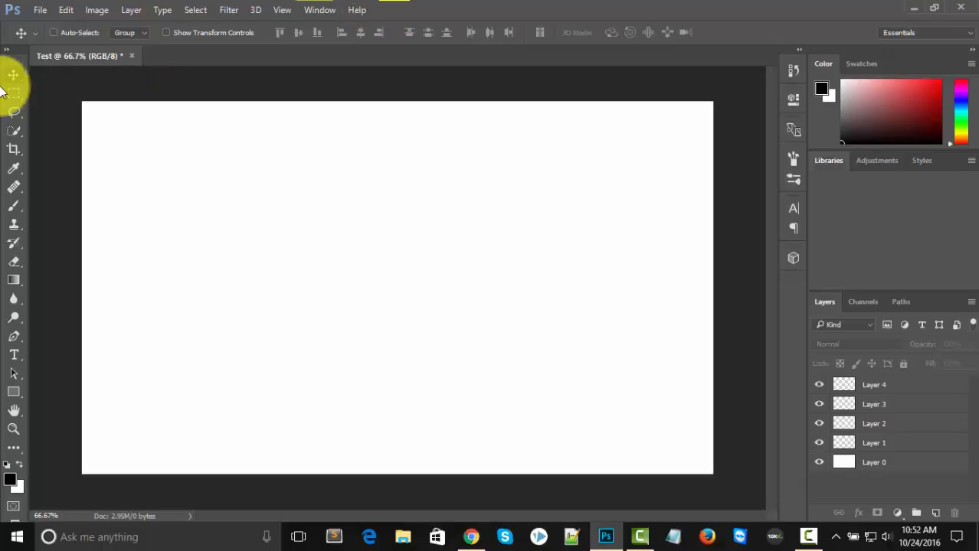
left_click(6, 50)
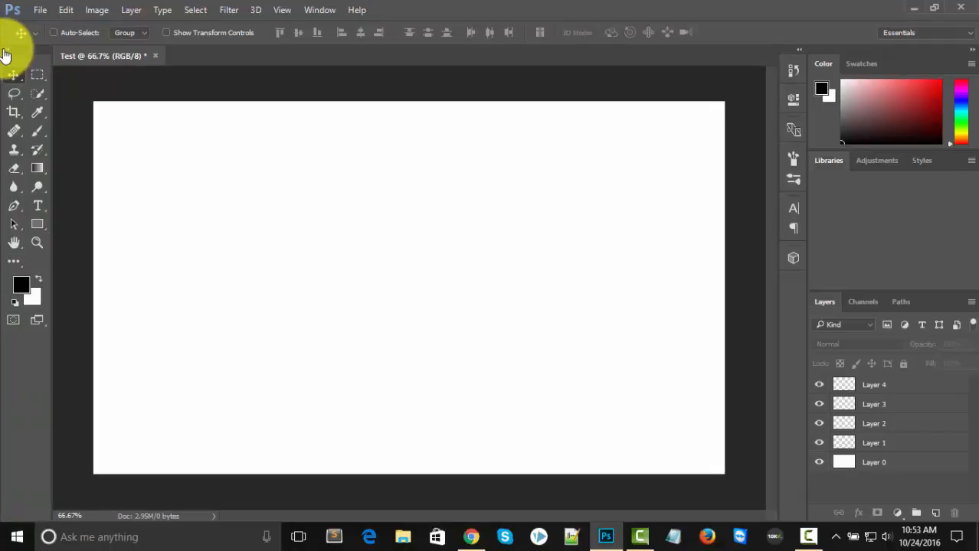
left_click(6, 50)
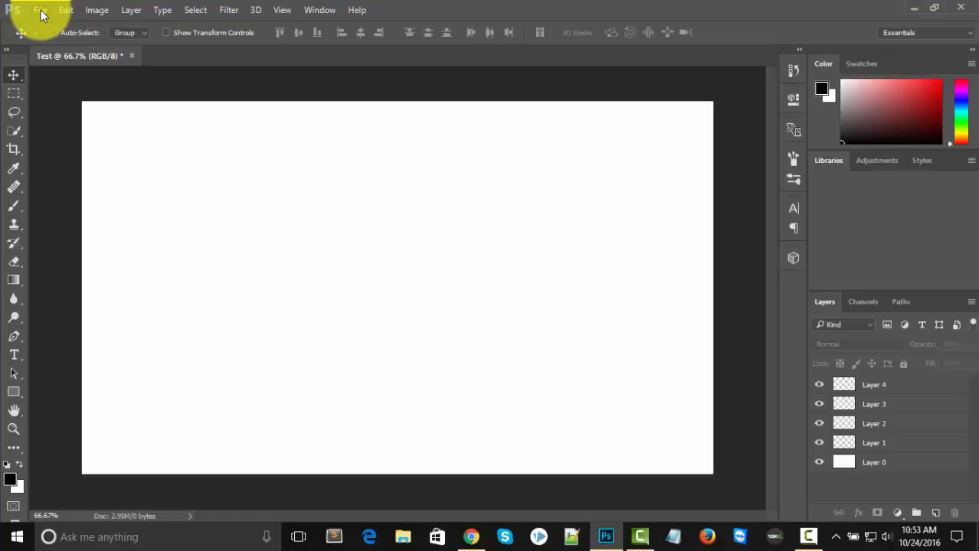
Try the Rectangular Marquee tool, return to the Move tool and look at the tools grouped with it.
left_click(14, 94)
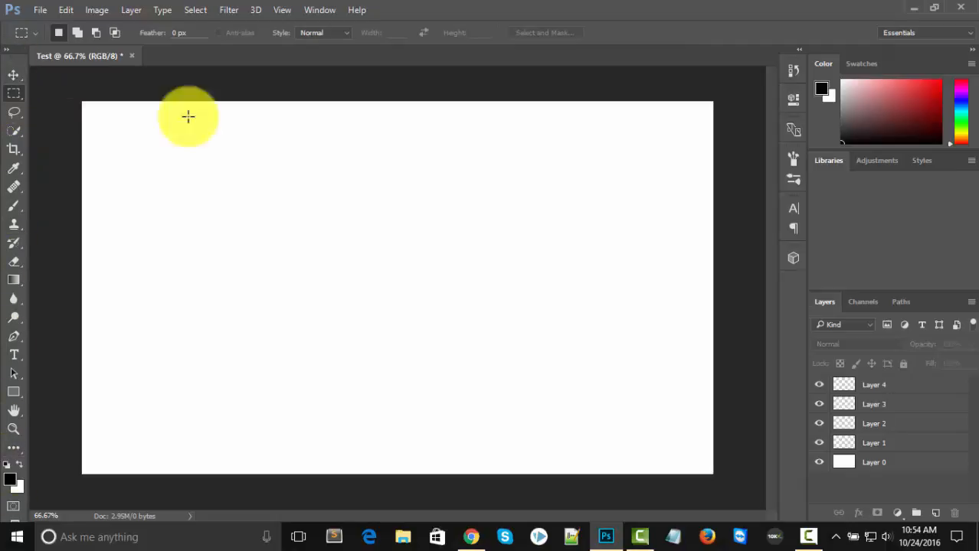
left_click(13, 77)
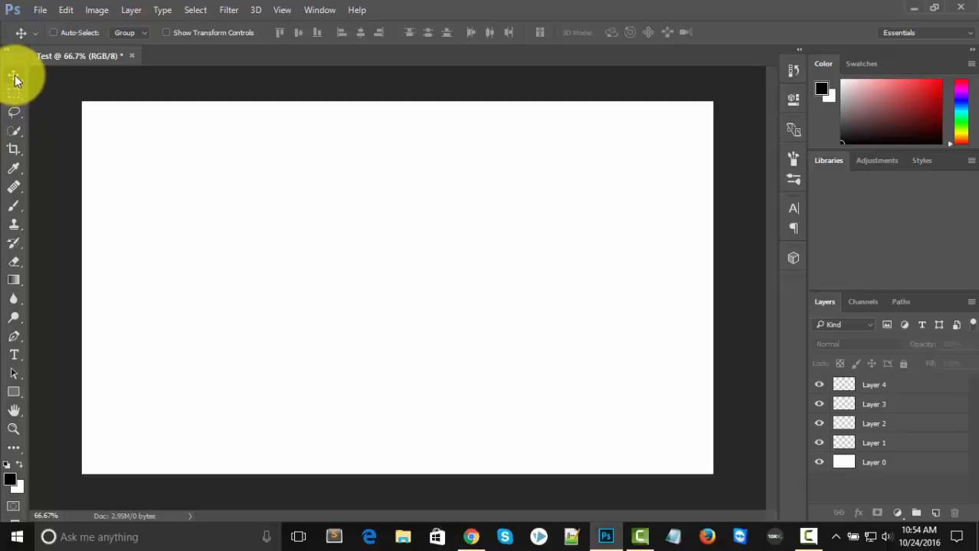
right_click(15, 79)
left_click(15, 80)
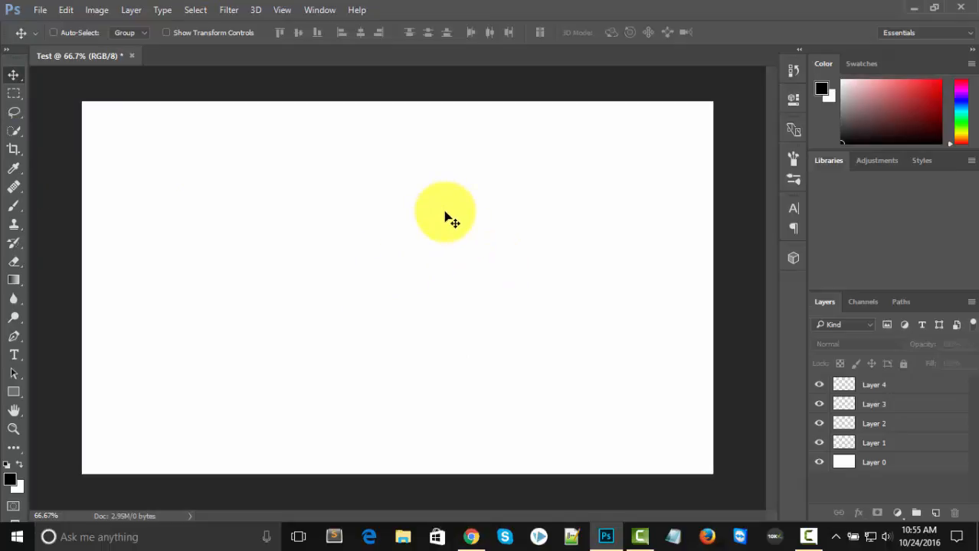
Start opening an image file and browse to Local Disk (F:).
left_click(40, 9)
left_click(50, 40)
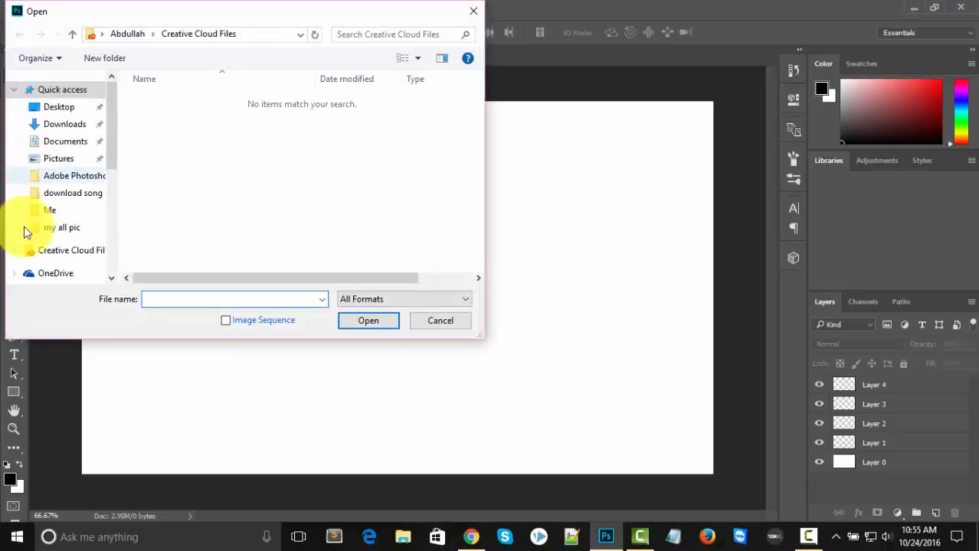
scroll(90, 180, "down", 3)
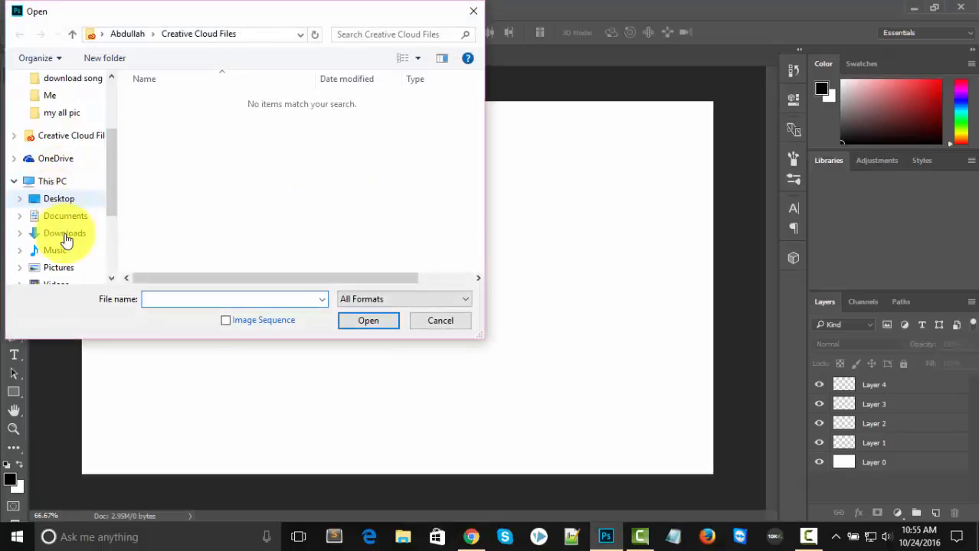
scroll(61, 236, "down", 2)
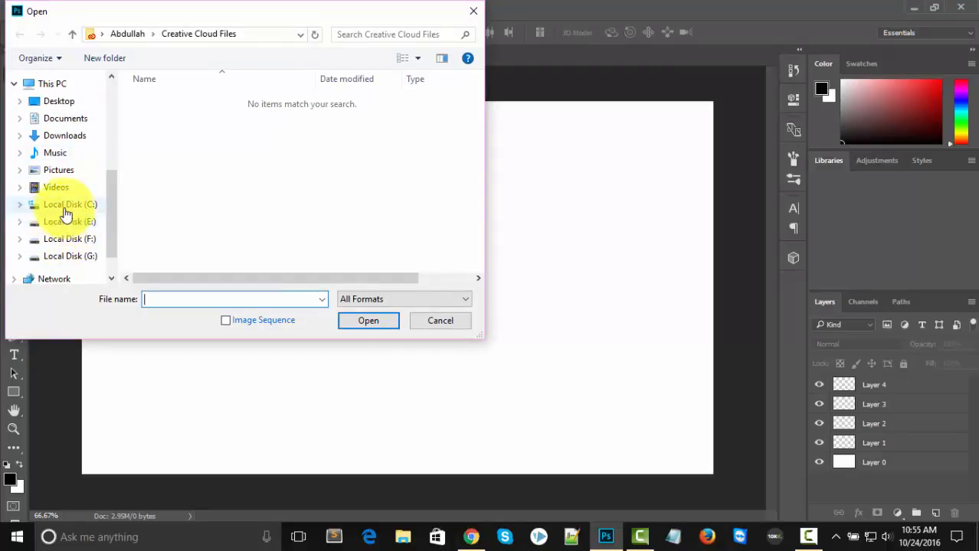
scroll(66, 210, "up", 5)
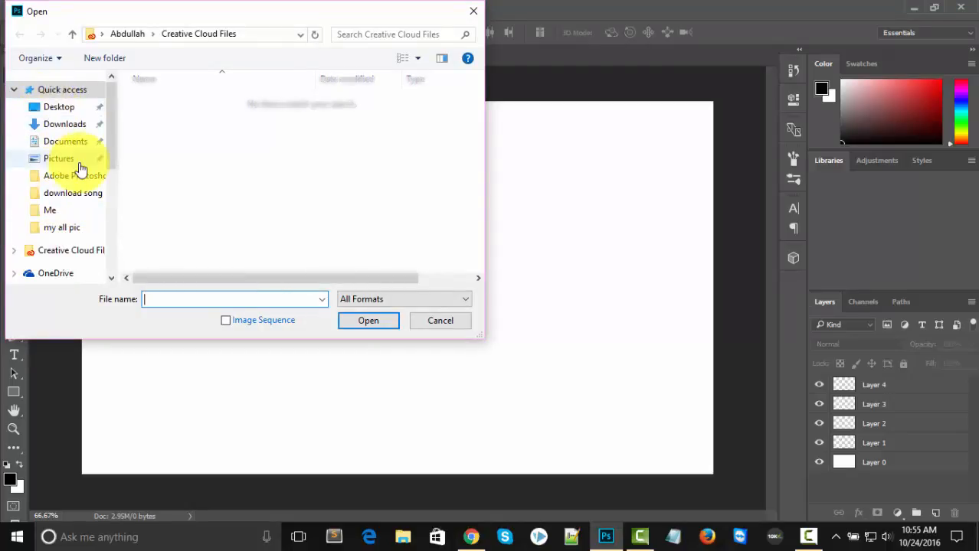
scroll(70, 200, "down", 1)
scroll(70, 200, "down", 2)
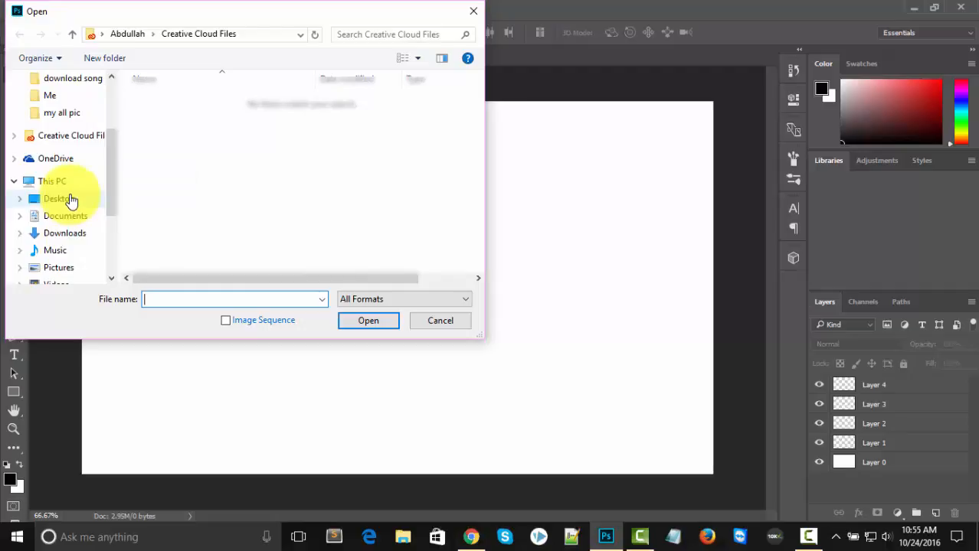
scroll(70, 198, "down", 2)
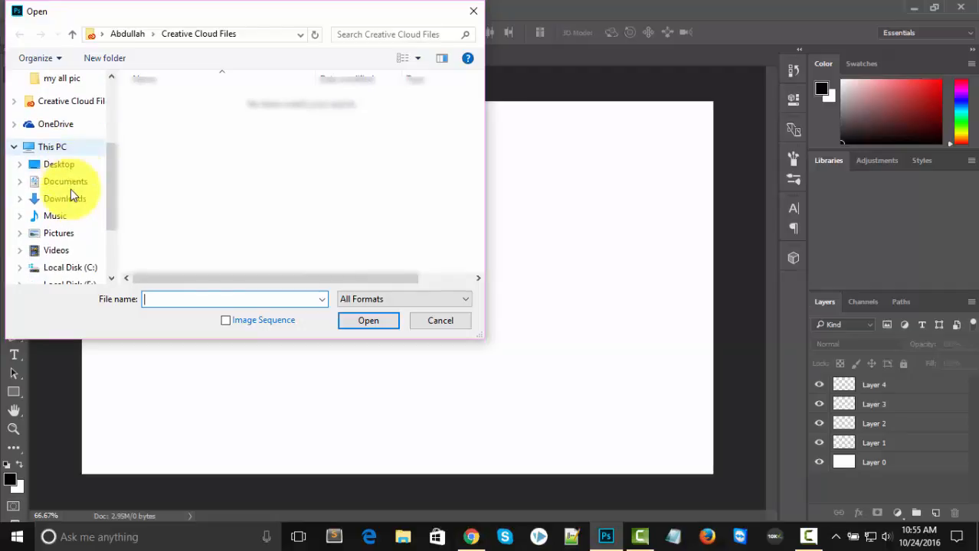
scroll(71, 195, "down", 3)
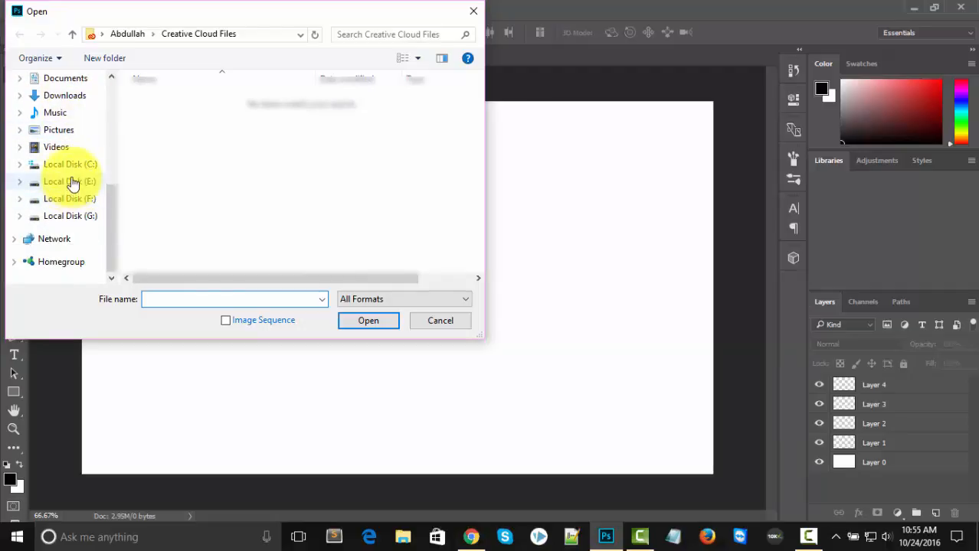
left_click(67, 199)
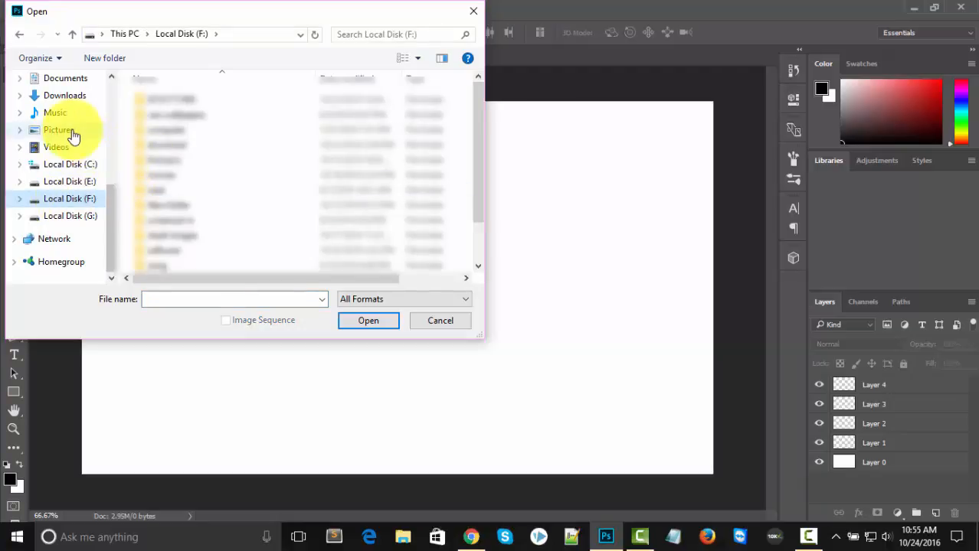
Open 3d-effect-windows-8-official-desktop-wallpaper.jpg from its folder on Local Disk (F:).
scroll(175, 164, "down", 3)
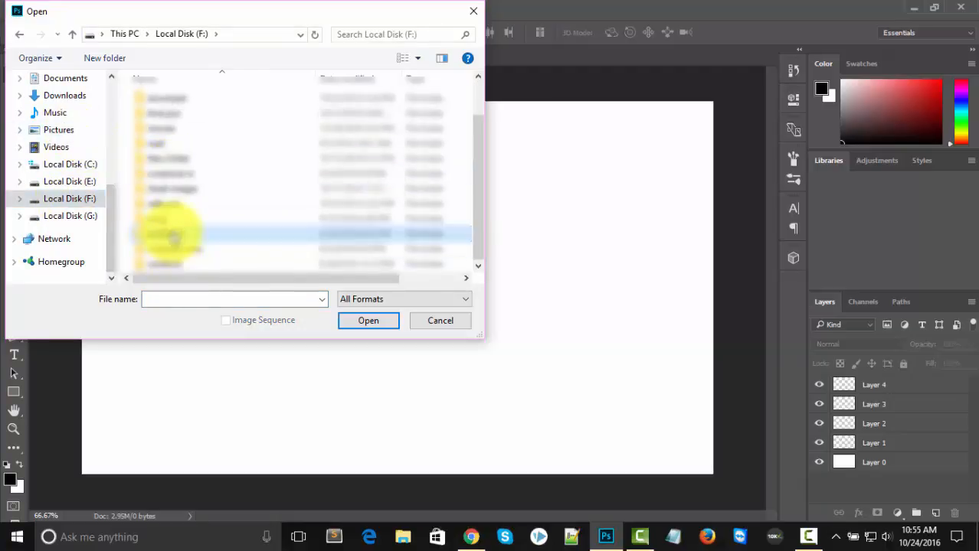
double_click(175, 236)
left_click(255, 201)
left_click(370, 321)
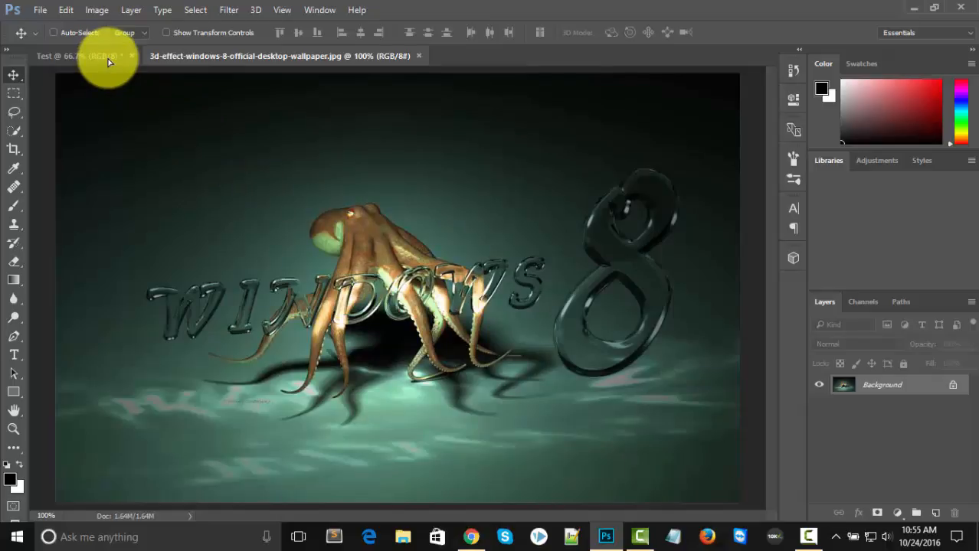
Copy the wallpaper image into the Test document with the Move tool and reposition it near the middle of the canvas.
left_click_drag(108, 61, 258, 204)
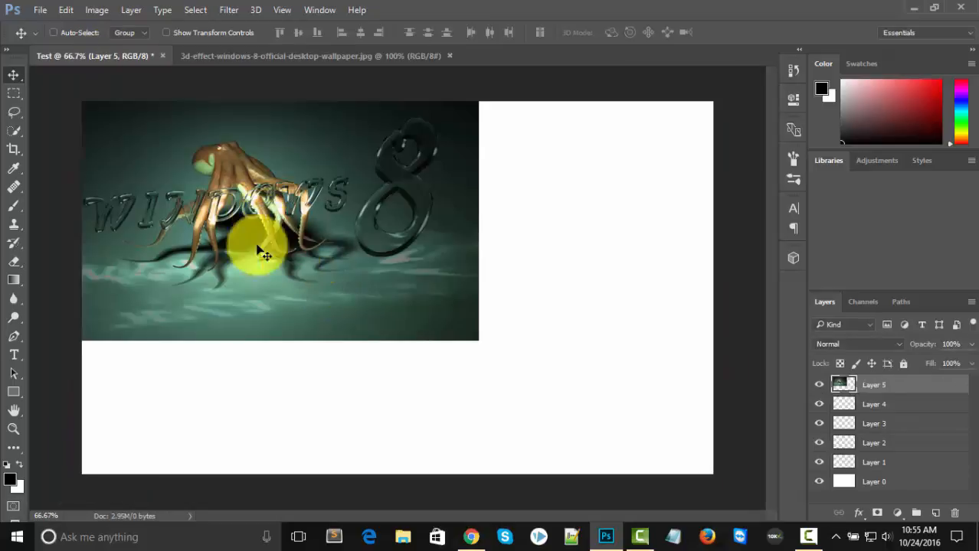
right_click(15, 77)
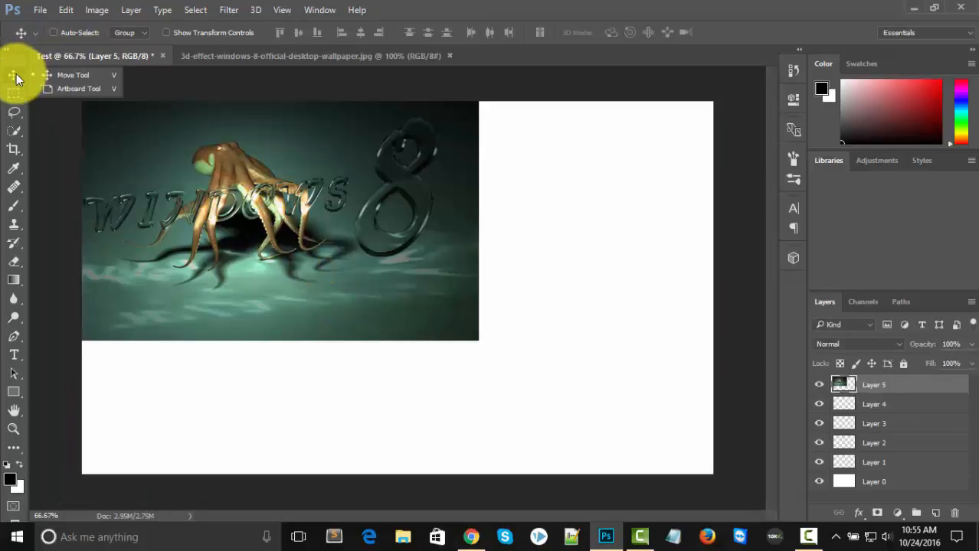
left_click(68, 76)
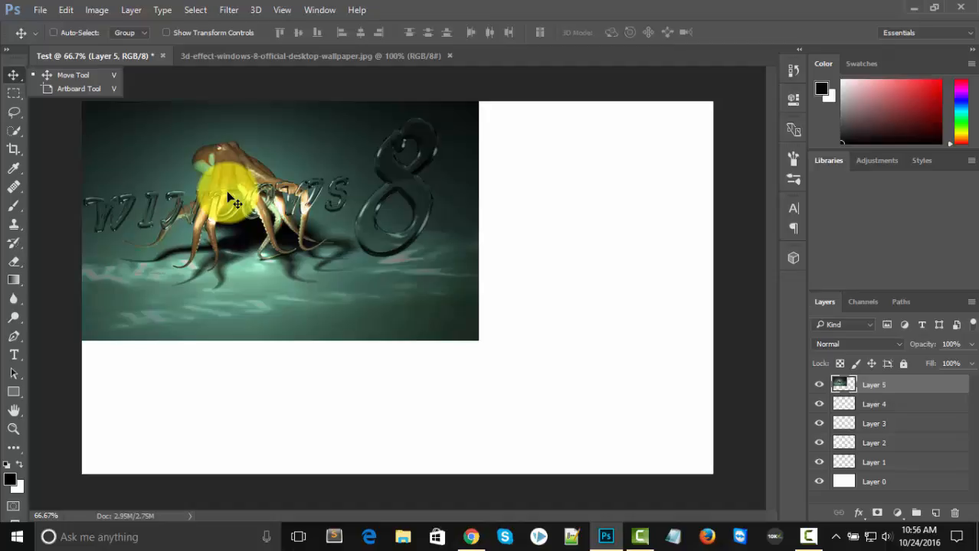
left_click_drag(232, 201, 148, 127)
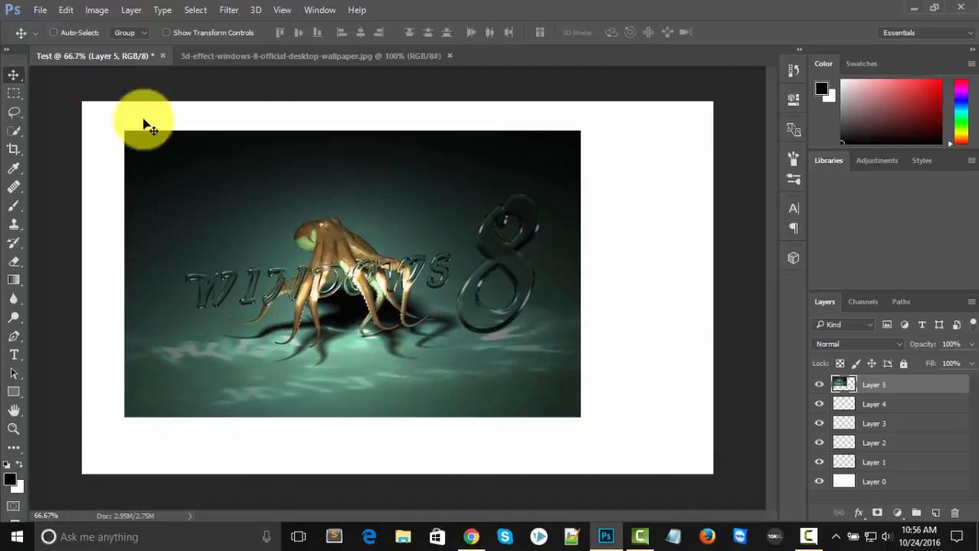
right_click(14, 76)
left_click(14, 75)
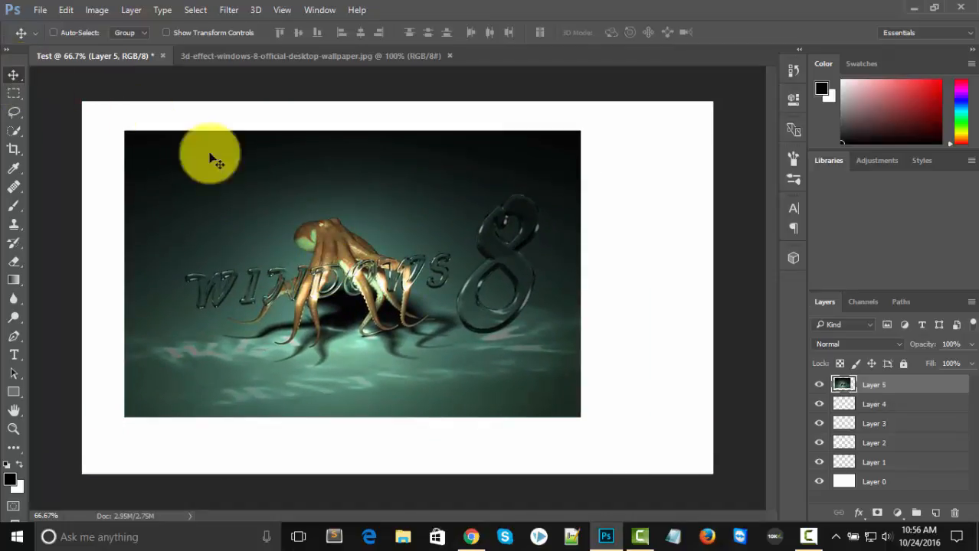
mouse_move(247, 188)
left_mouse_down()
mouse_move(236, 201)
mouse_move(252, 162)
mouse_move(452, 264)
mouse_move(236, 268)
mouse_move(218, 208)
mouse_move(259, 197)
left_mouse_up()
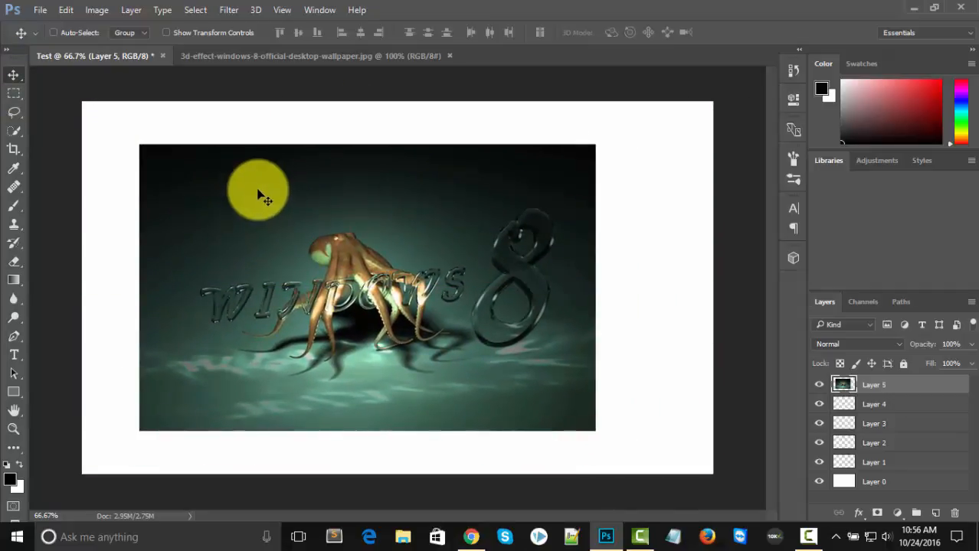
Look at the Move Tool and Artboard Tool group, keeping the Move tool active.
right_click(13, 76)
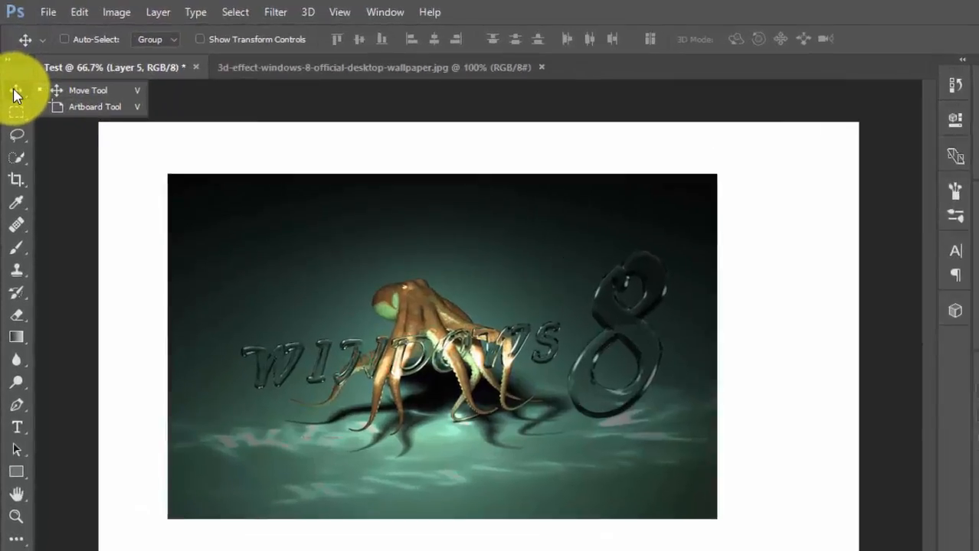
left_click(16, 92)
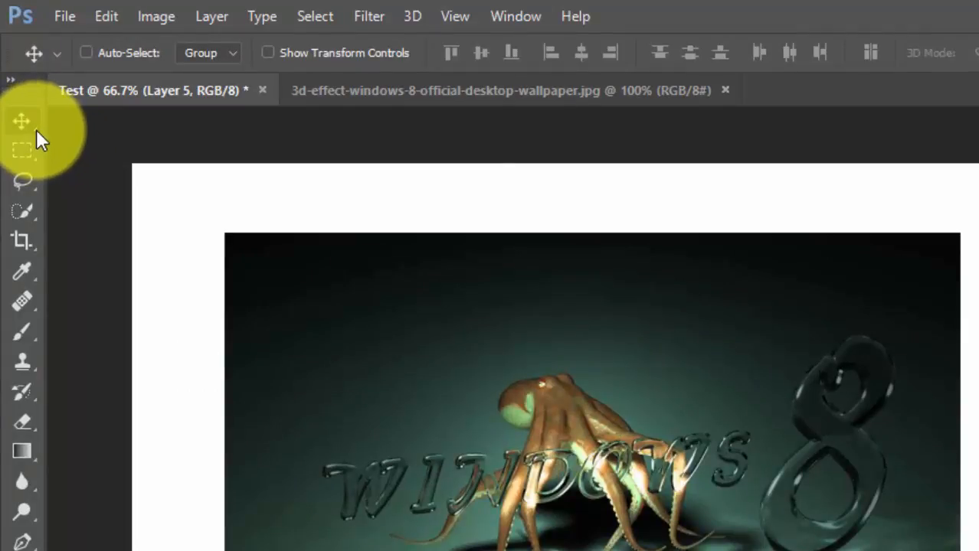
left_click(26, 122)
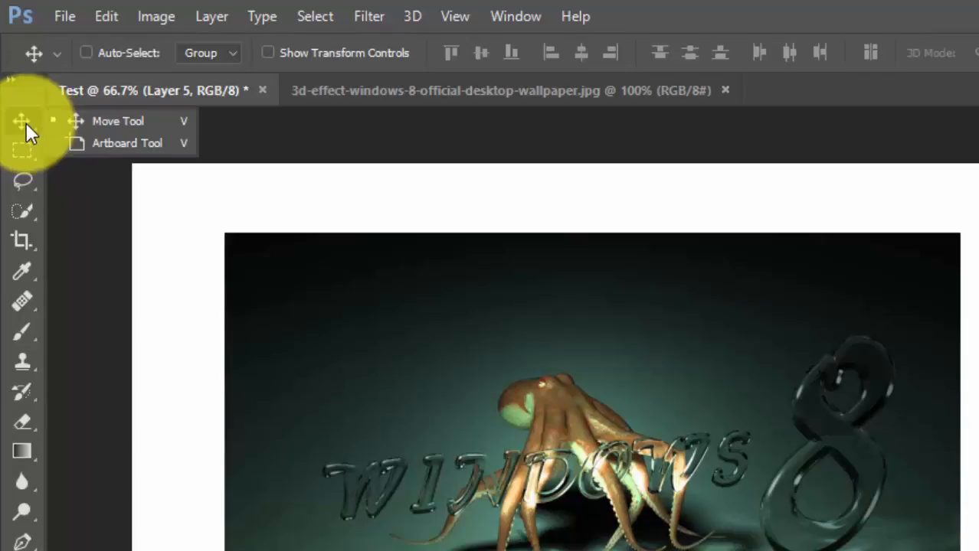
left_click(26, 122)
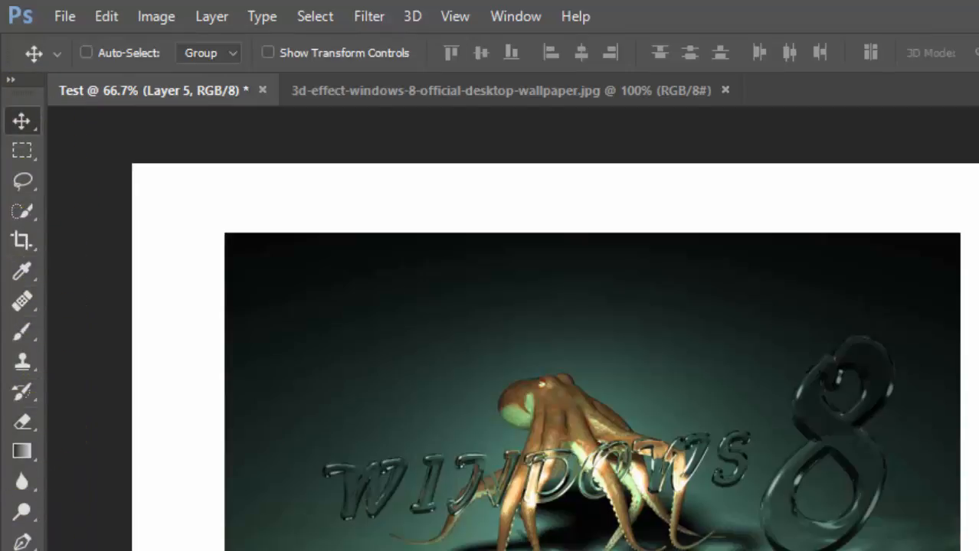
left_click(21, 123)
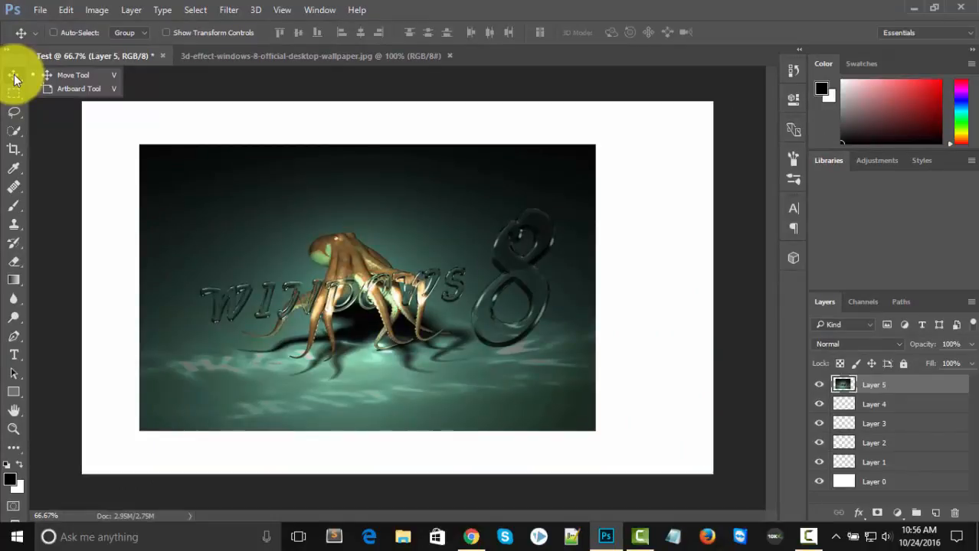
left_click(16, 79)
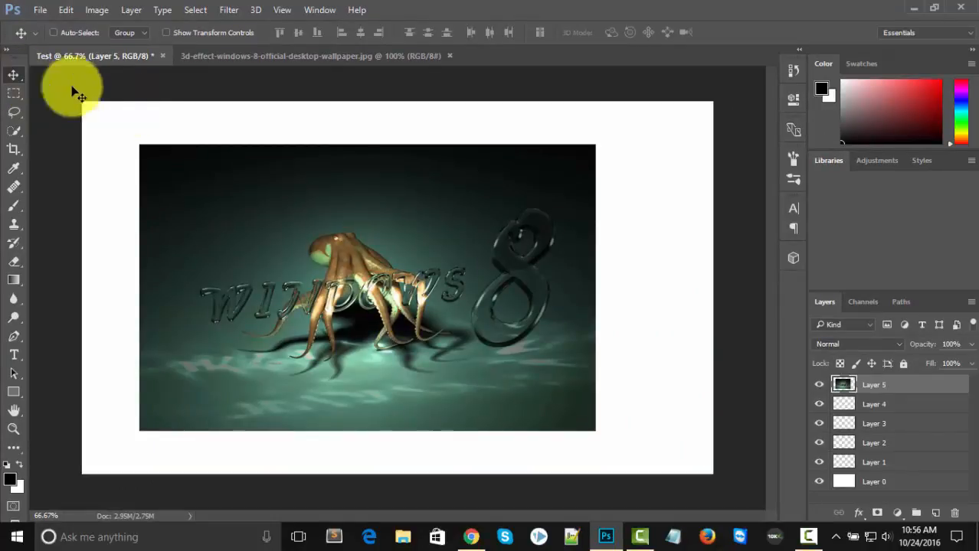
View the options of the Lasso, Quick Selection, Crop and Eyedropper tools, then return to the Move tool.
left_click(13, 118)
left_click(13, 132)
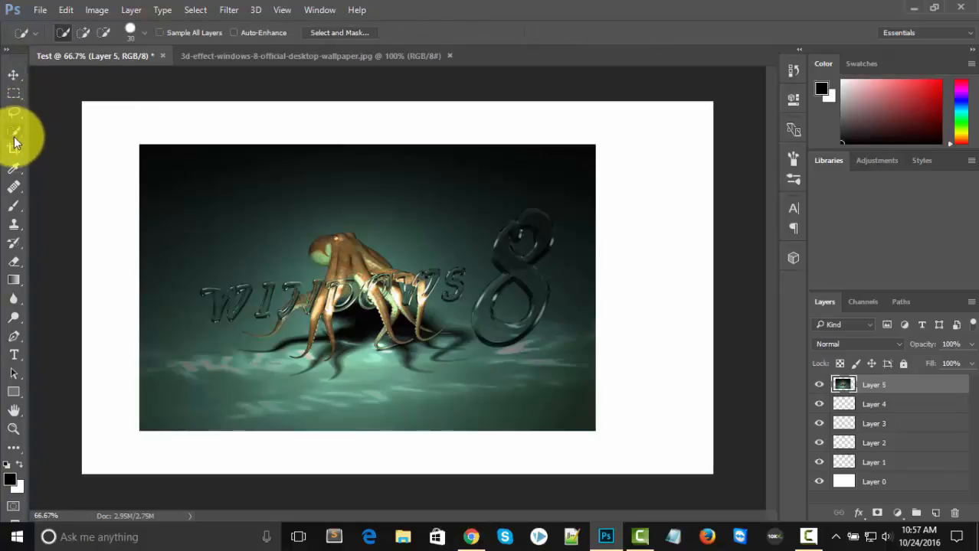
left_click(13, 151)
left_click(13, 167)
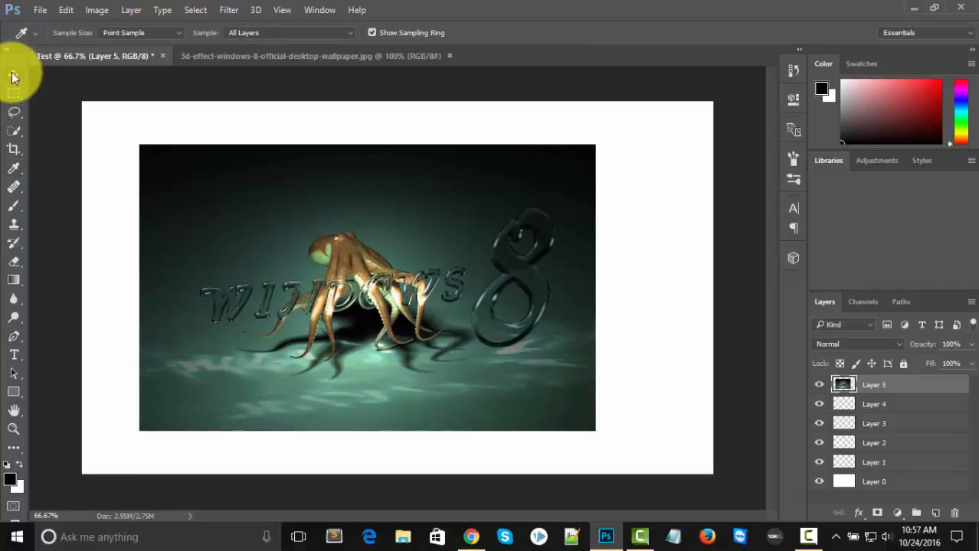
left_click(13, 75)
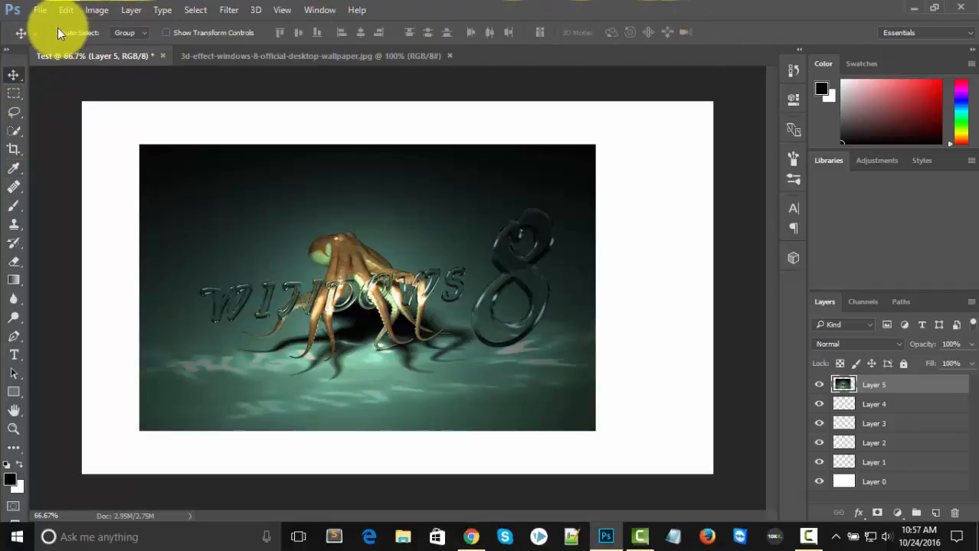
Compare the options of the Rectangular Marquee, Quick Selection, Crop, Eyedropper and Healing Brush tools, finishing on the Move tool.
left_click(14, 92)
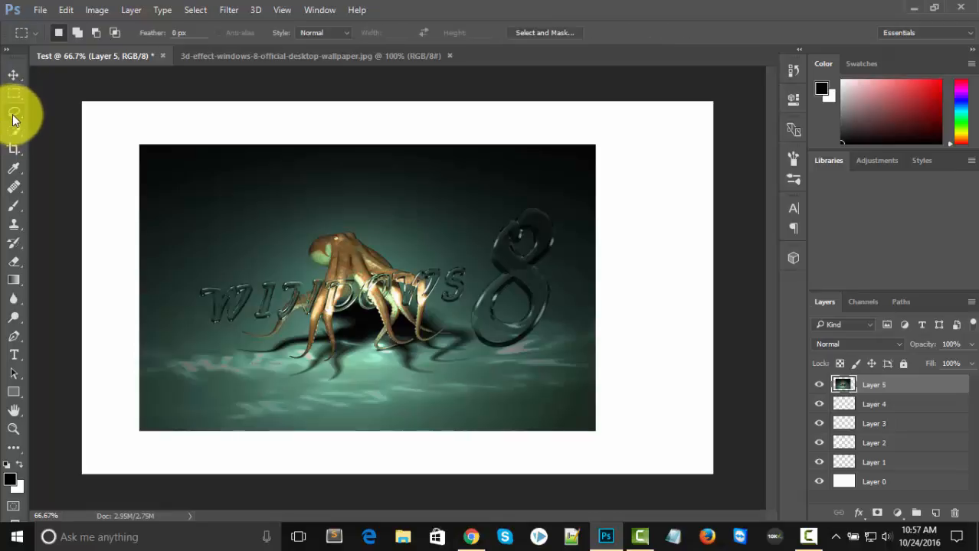
left_click(14, 130)
left_click(14, 149)
left_click(14, 168)
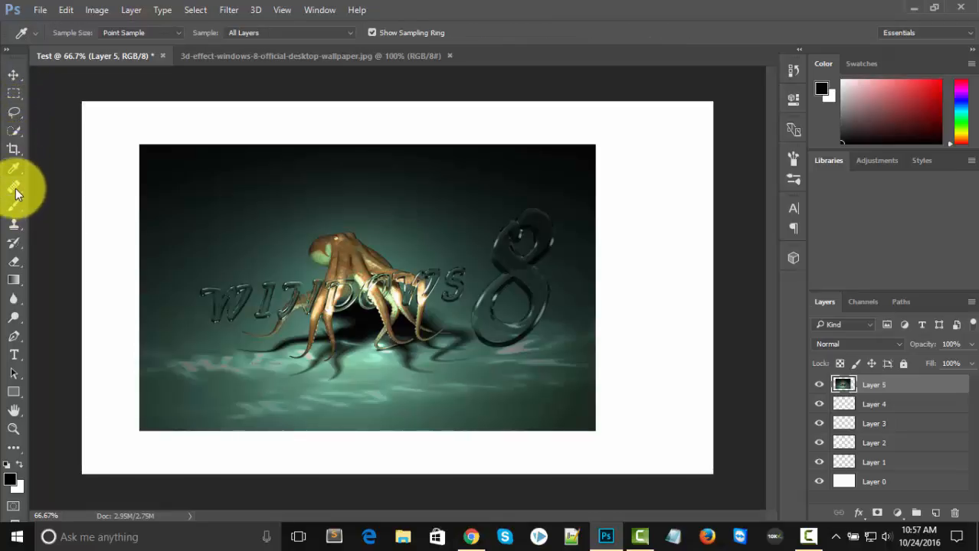
left_click(16, 188)
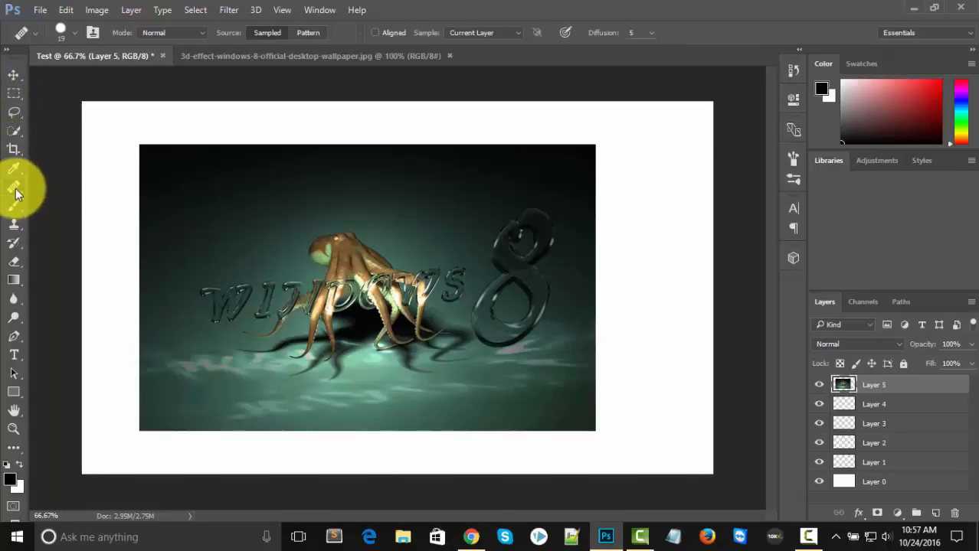
left_click(13, 76)
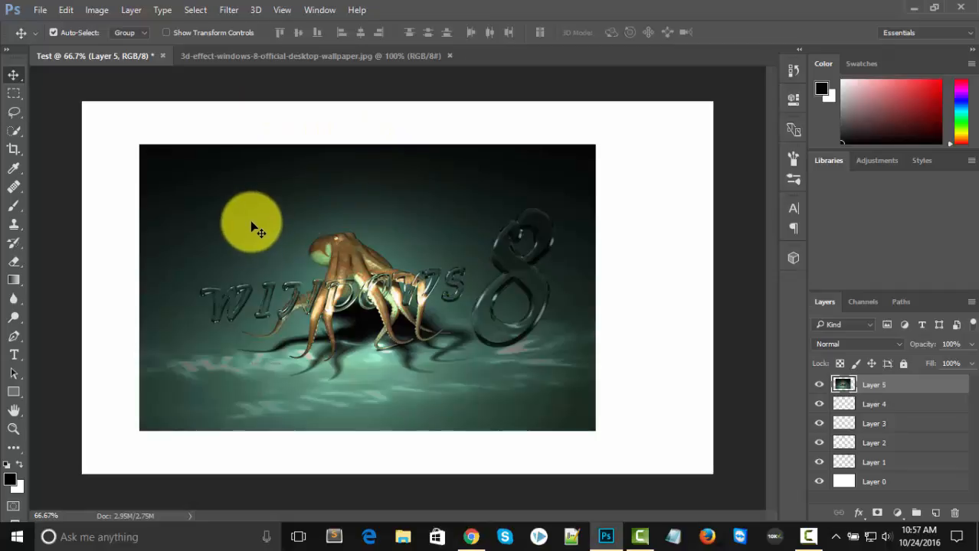
Move the wallpaper image slightly up in the canvas and test Auto-Select by selecting Layer 0 and reselecting Layer 5.
left_click_drag(254, 225, 242, 203)
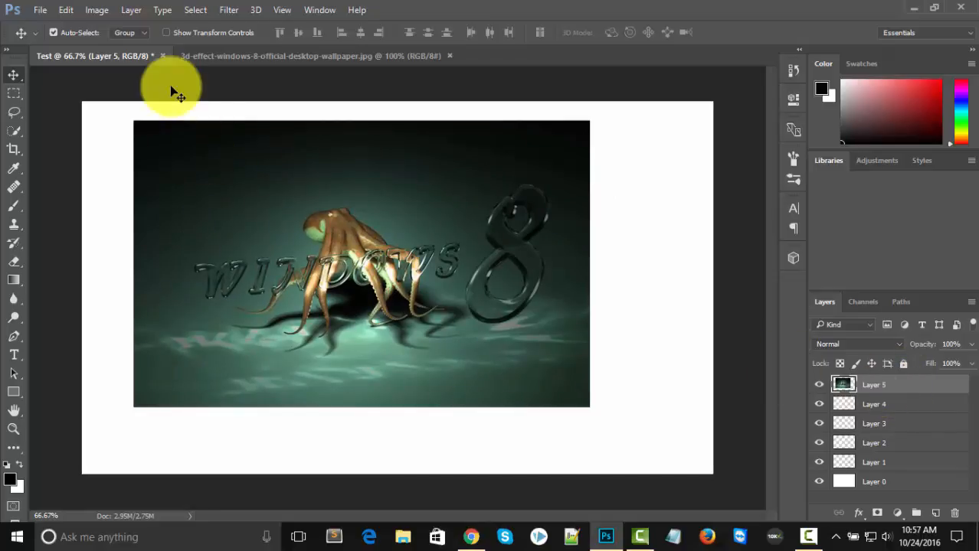
left_click(107, 167)
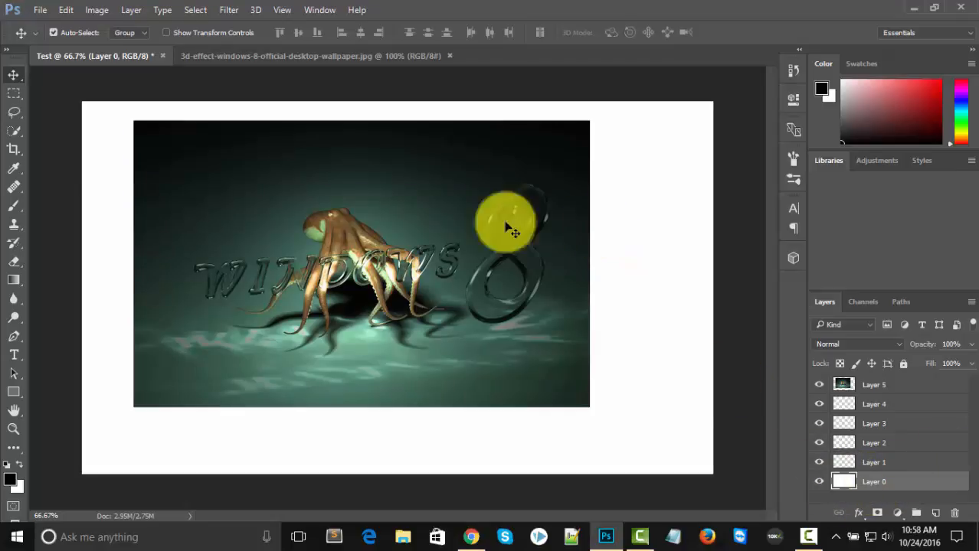
left_click(352, 238)
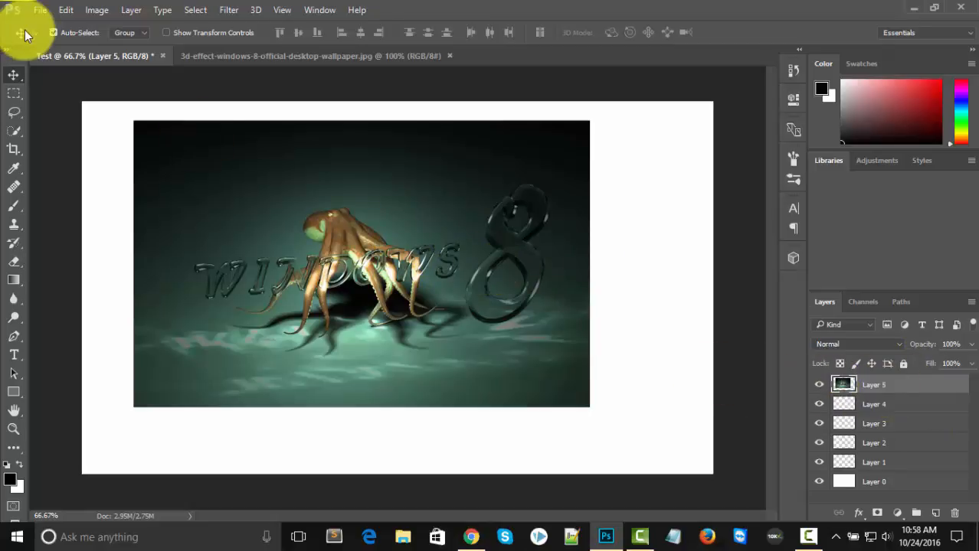
Toggle Auto-Select off and back on, and move the wallpaper down toward the left edge of the canvas.
left_click(52, 31)
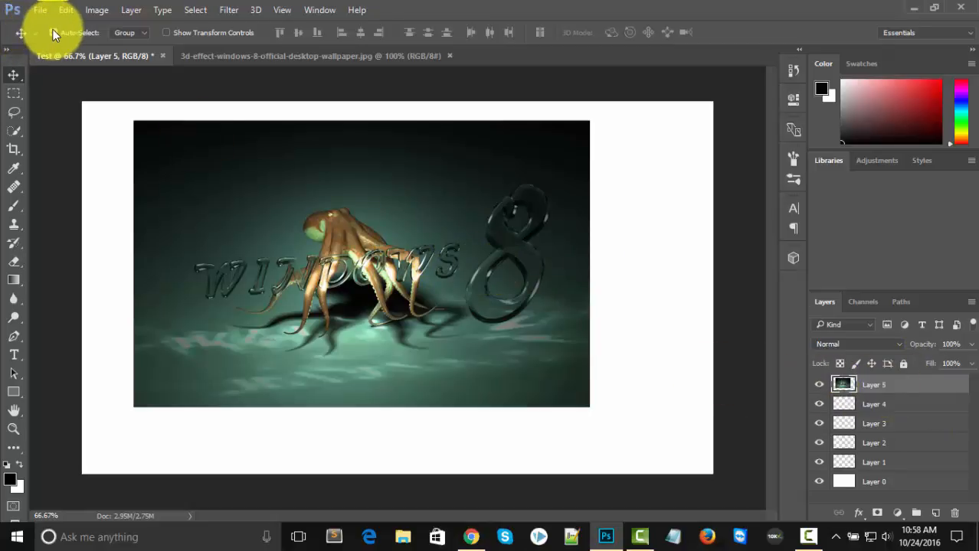
left_click(53, 32)
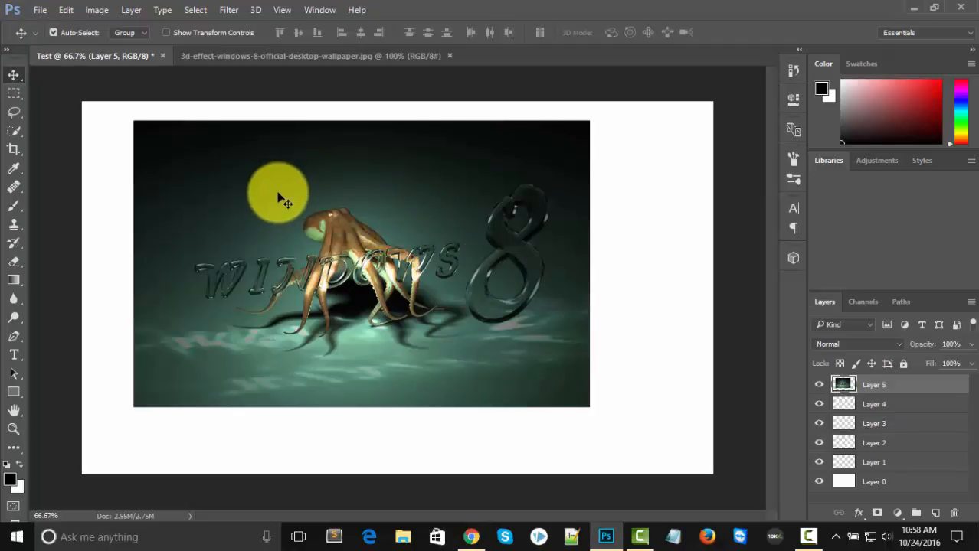
left_click_drag(260, 196, 233, 214)
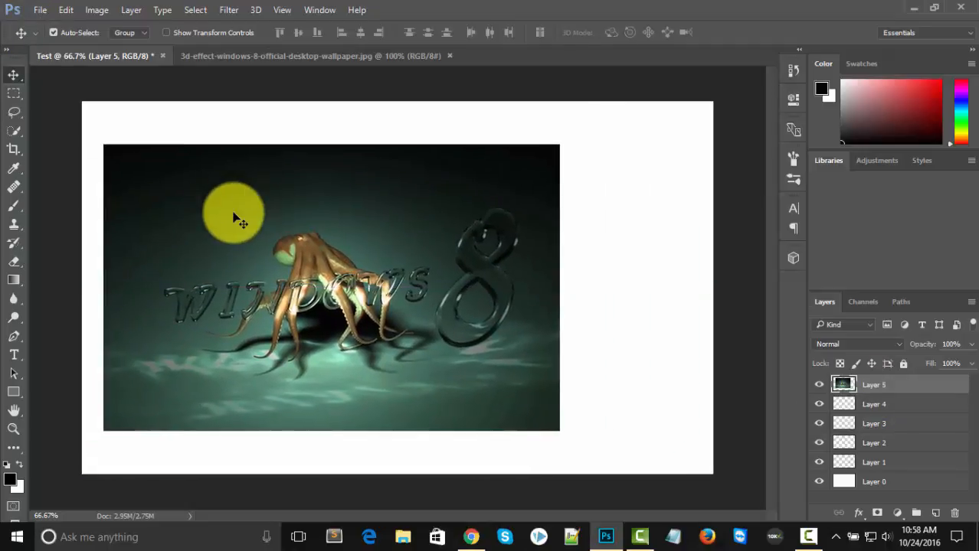
right_click(289, 193)
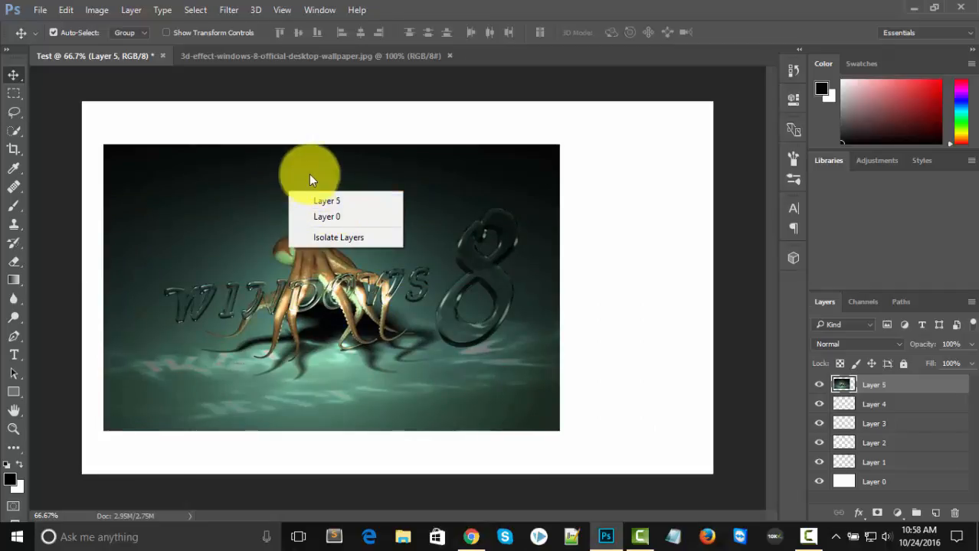
left_click(139, 183)
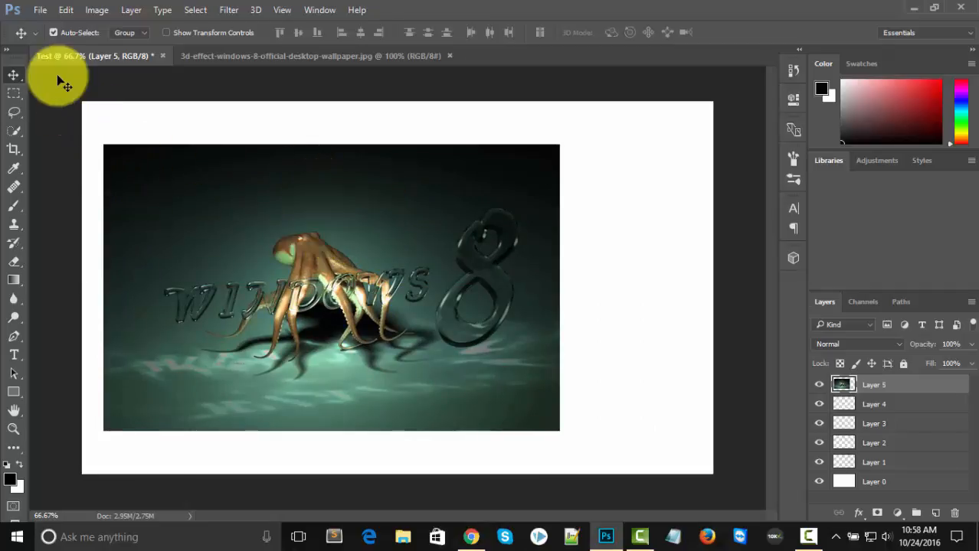
Draw a Rectangular Marquee selection around the octopus and the word WINDOWS on the wallpaper.
left_click(14, 96)
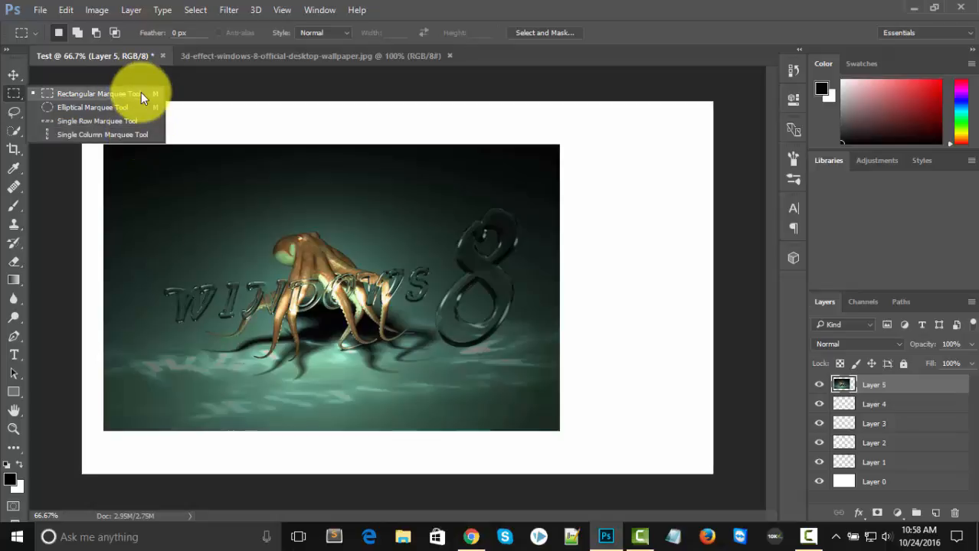
left_click(11, 95)
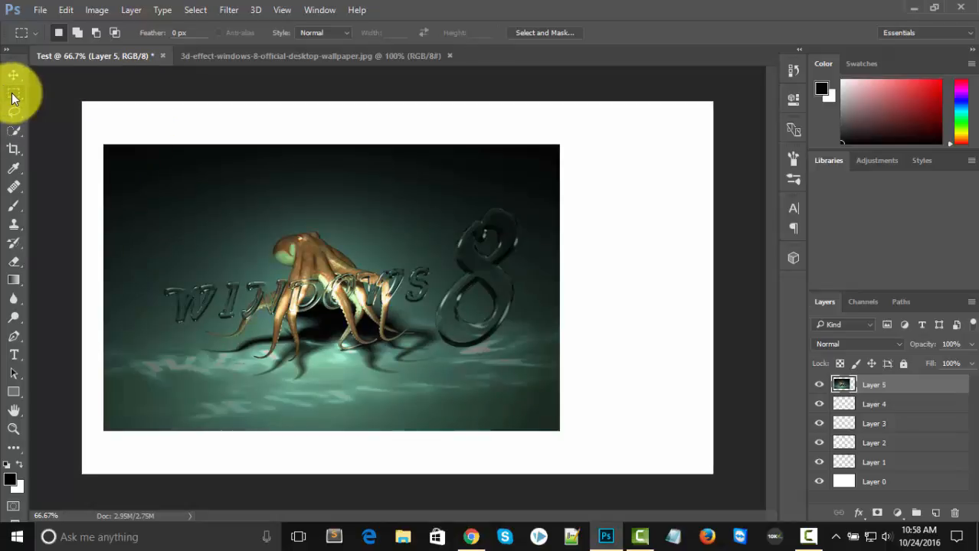
left_click(10, 97)
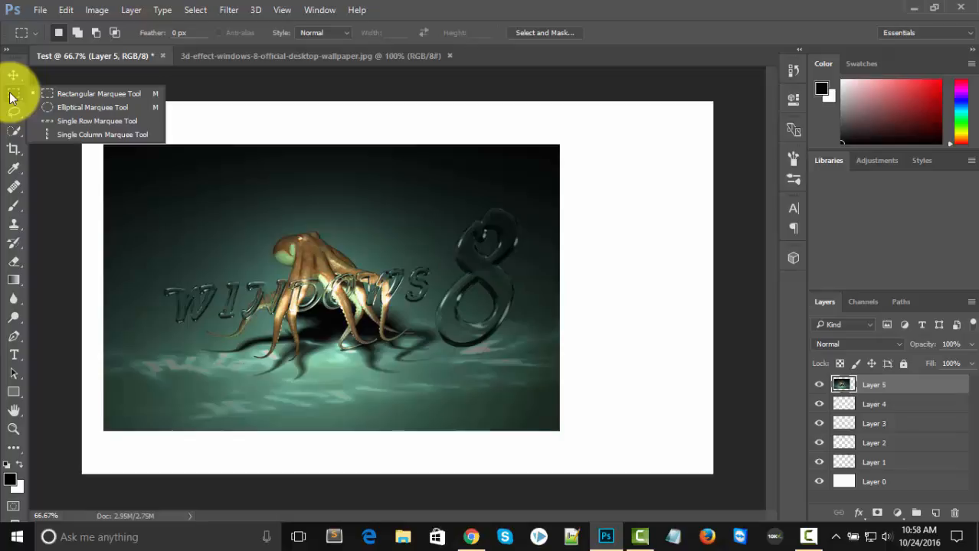
left_click(10, 96)
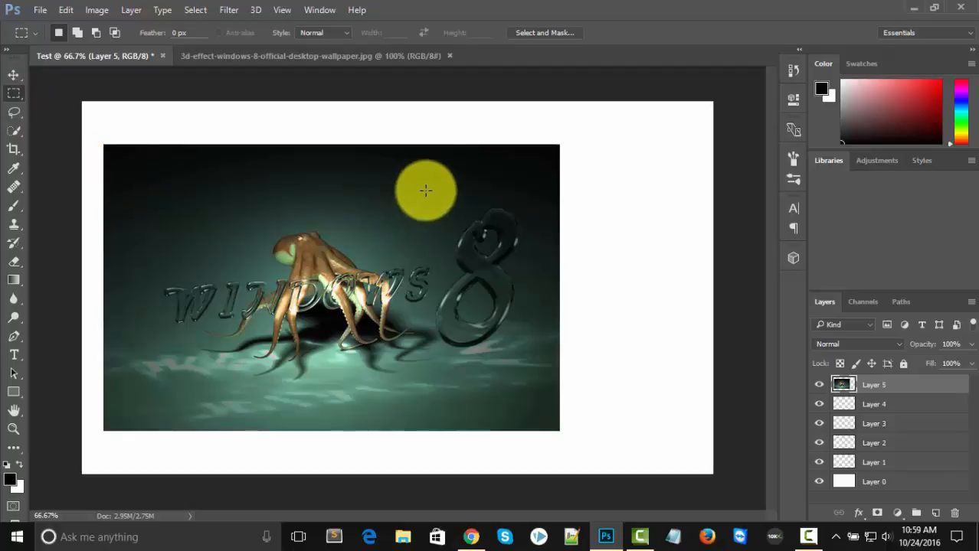
left_click_drag(426, 190, 155, 331)
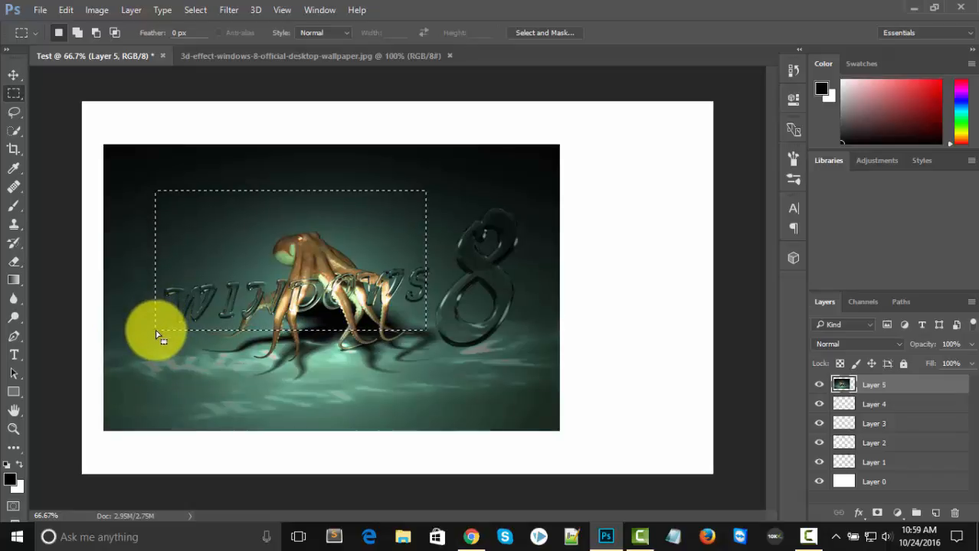
right_click(13, 93)
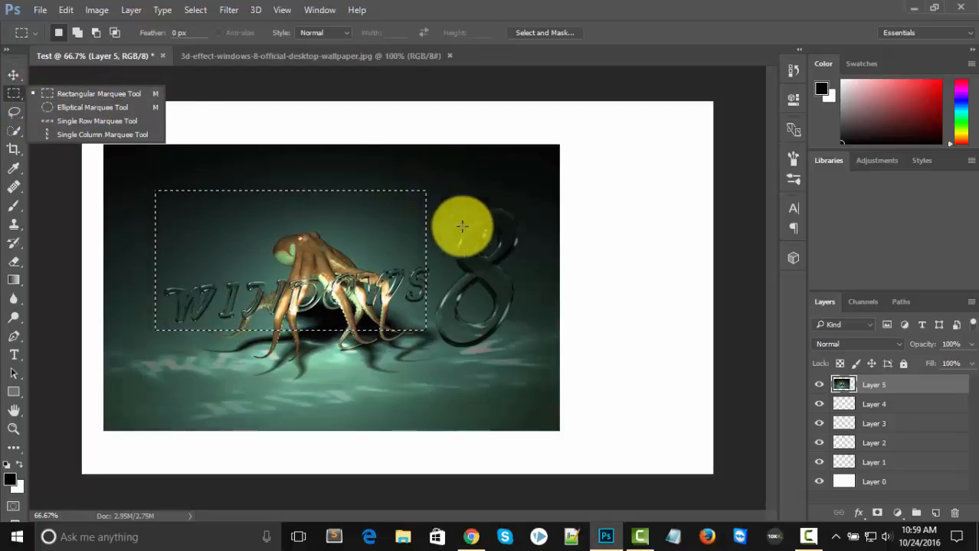
left_click(466, 7)
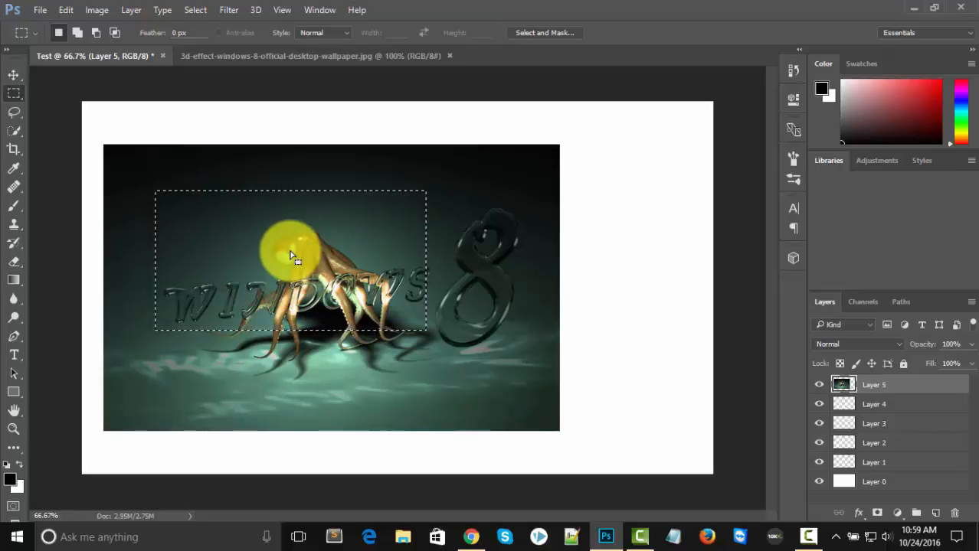
Copy the selected rectangular area of the wallpaper and paste it as a new layer.
left_click(66, 11)
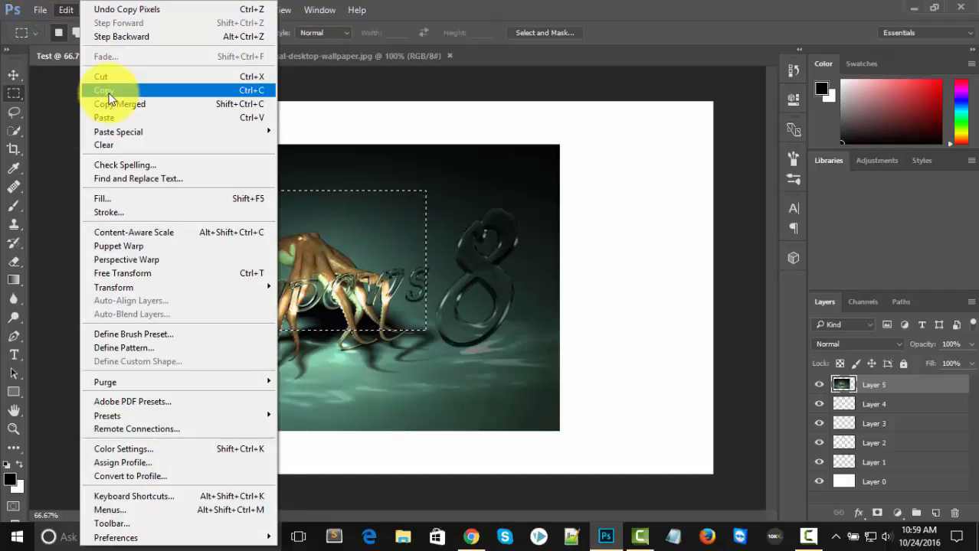
left_click(109, 91)
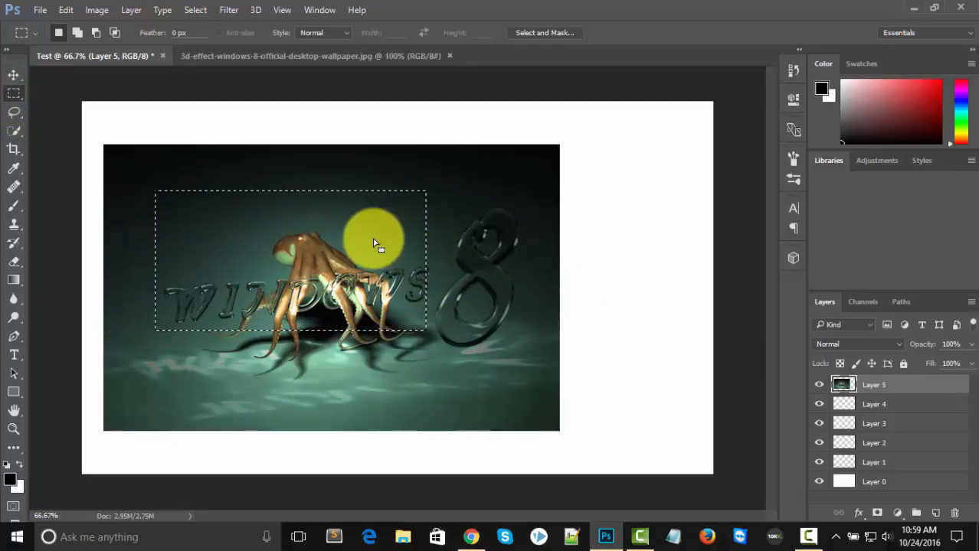
left_click(66, 10)
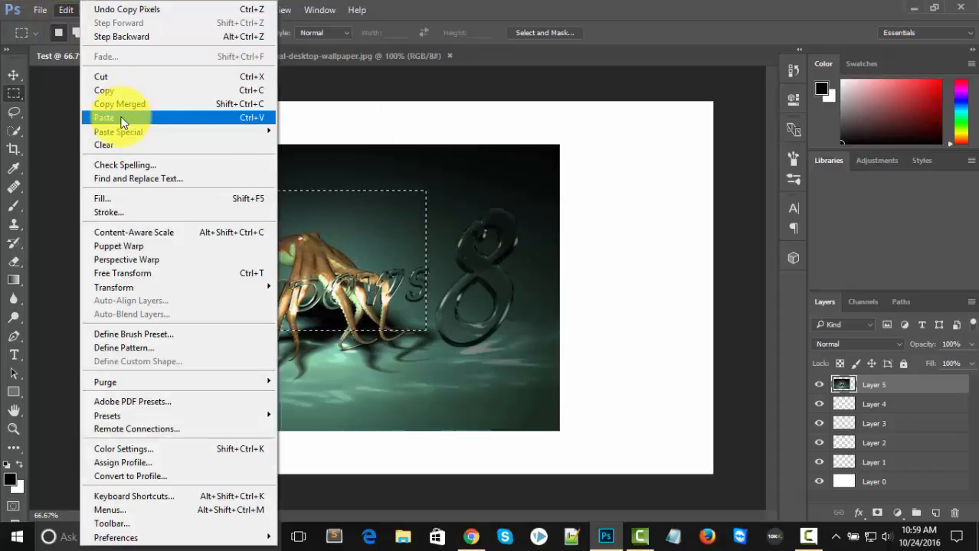
left_click(448, 7)
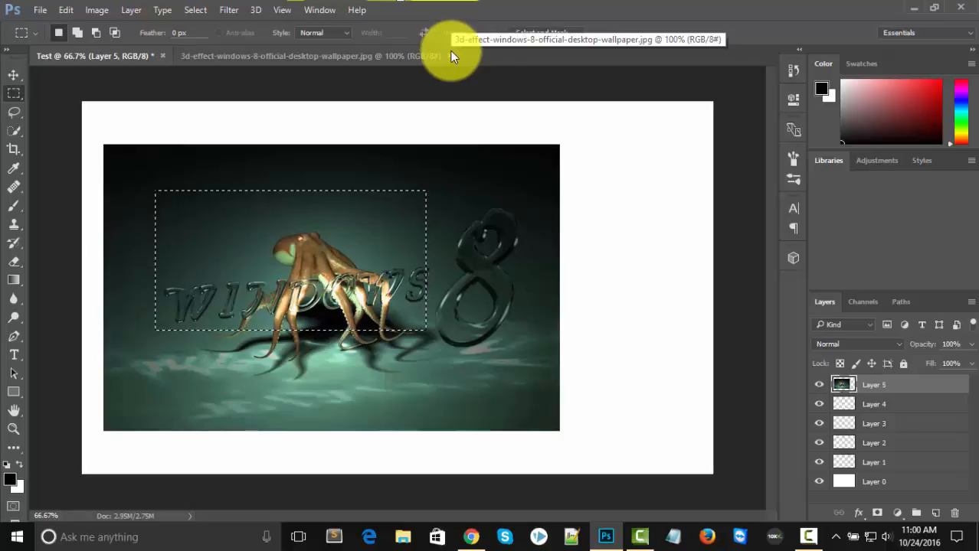
key("ctrl+v")
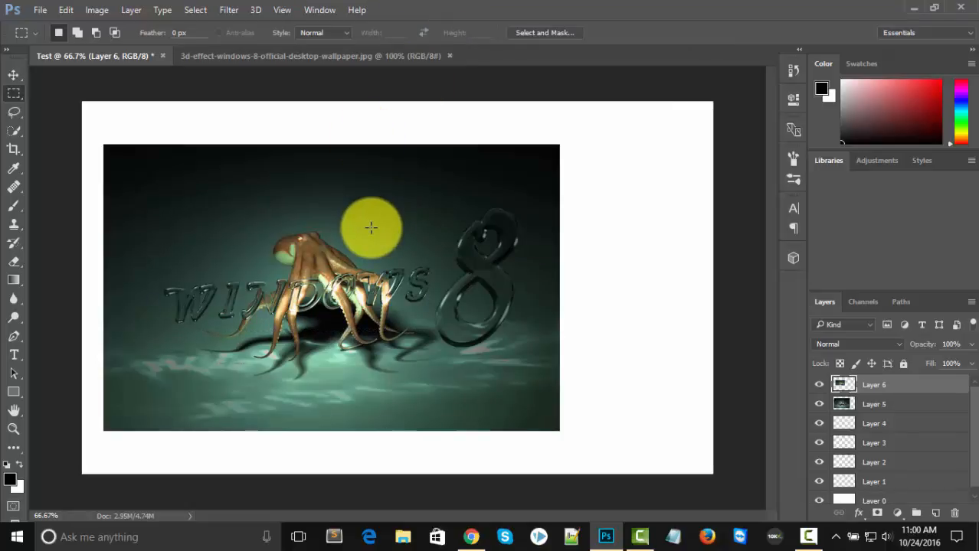
Move the pasted rectangular piece to the right over the figure 8 with the Move tool.
key("v")
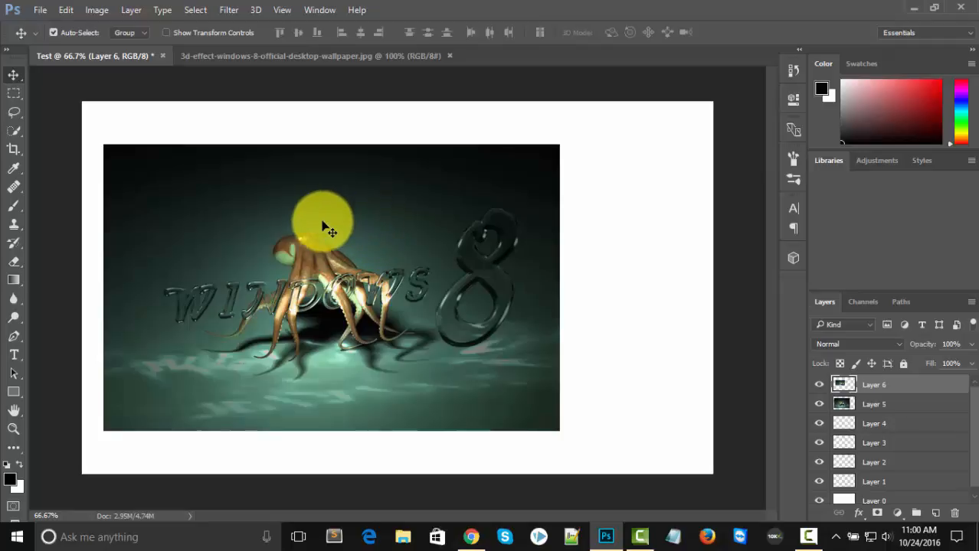
left_click_drag(324, 219, 518, 198)
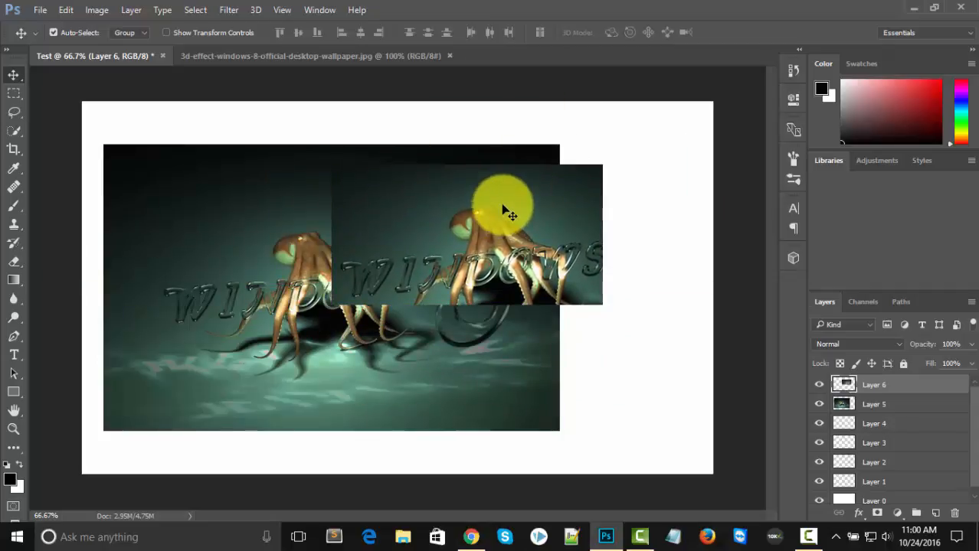
left_click_drag(509, 261, 438, 193)
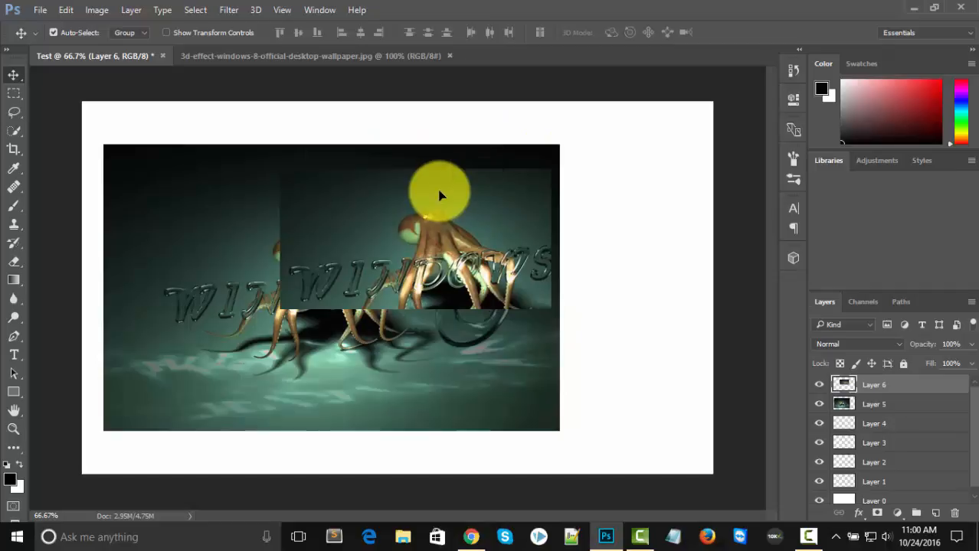
Hide Layer 6 and switch to the Elliptical Marquee tool.
left_click(14, 94)
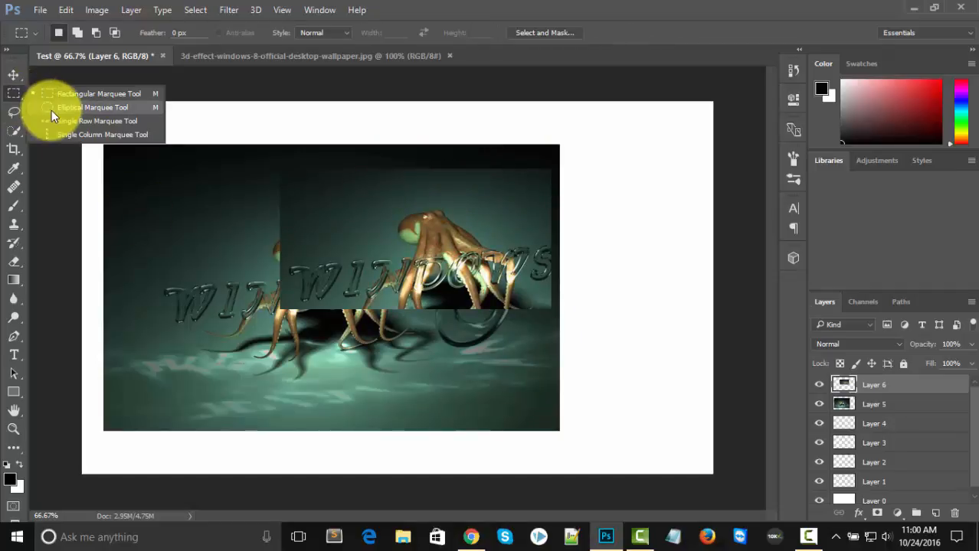
left_click(825, 388)
left_click(14, 93)
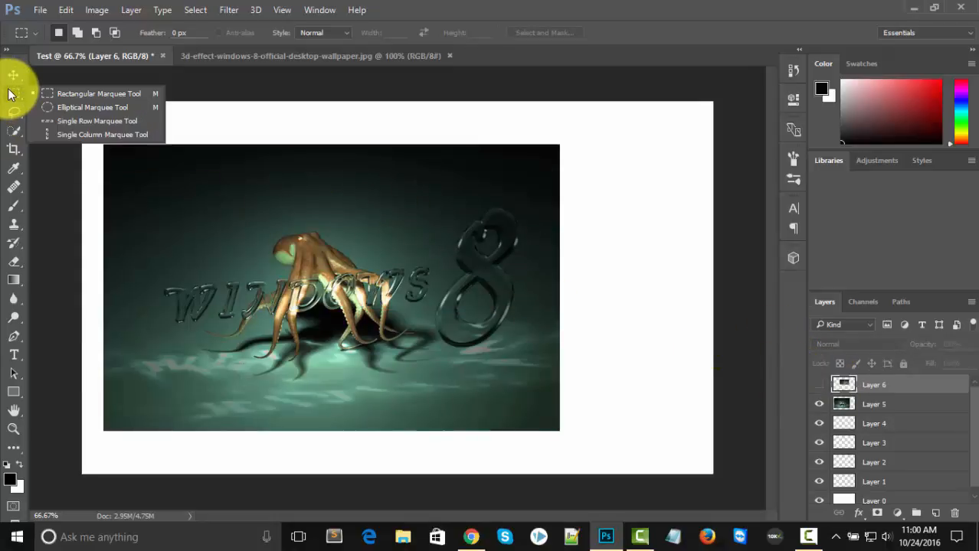
left_click(85, 107)
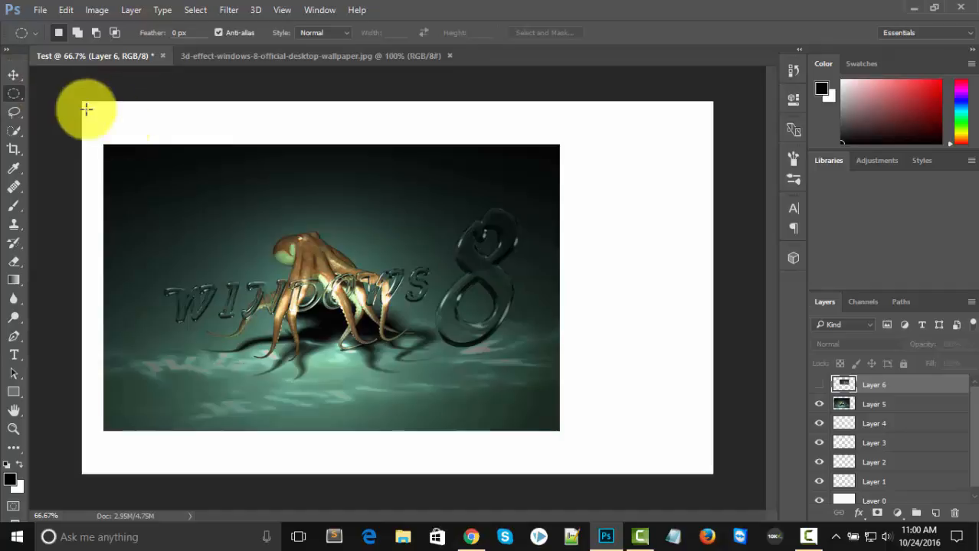
left_click_drag(425, 205, 155, 376)
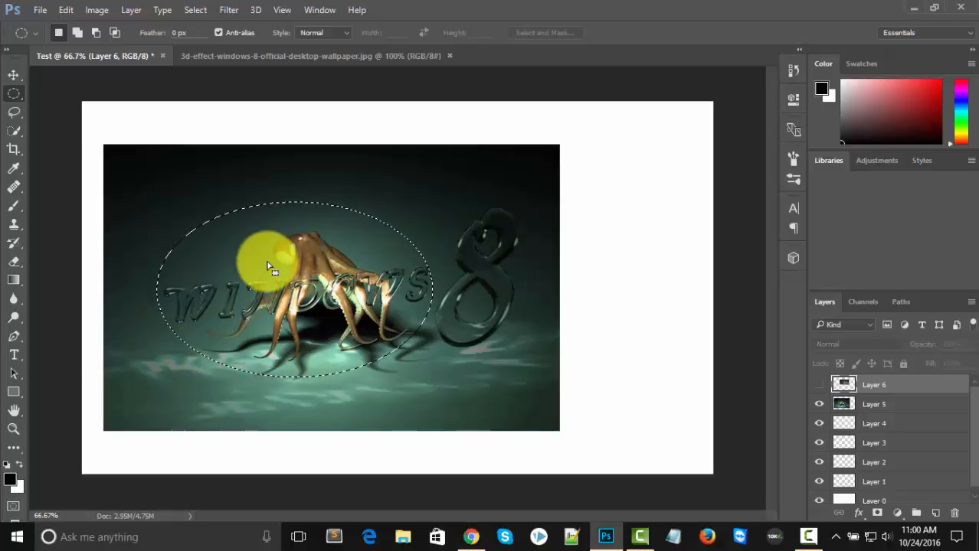
left_click(417, 223)
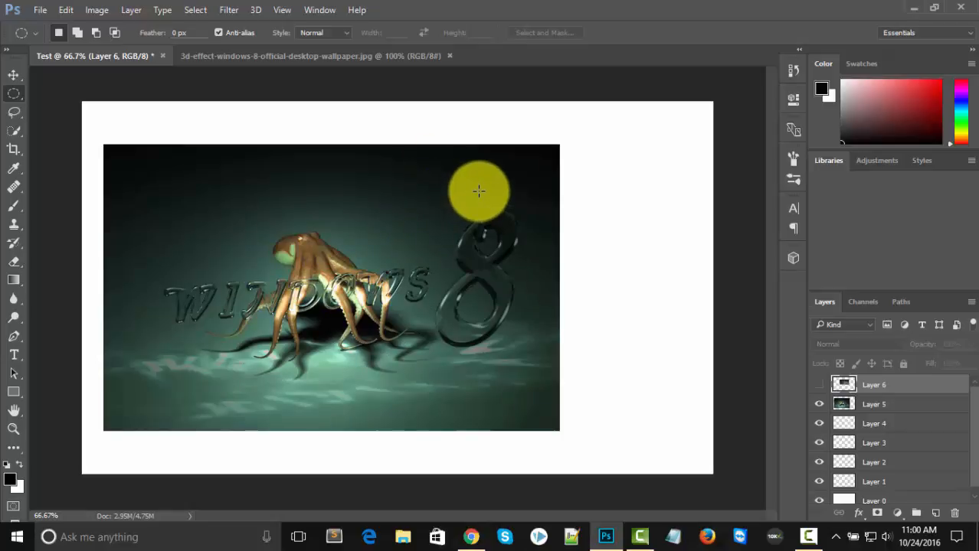
right_click(450, 210)
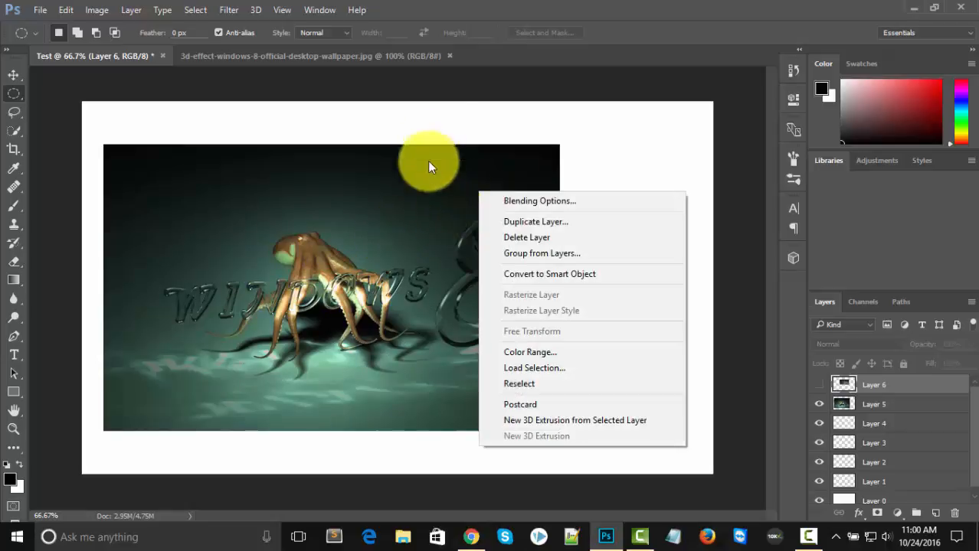
left_click(513, 6)
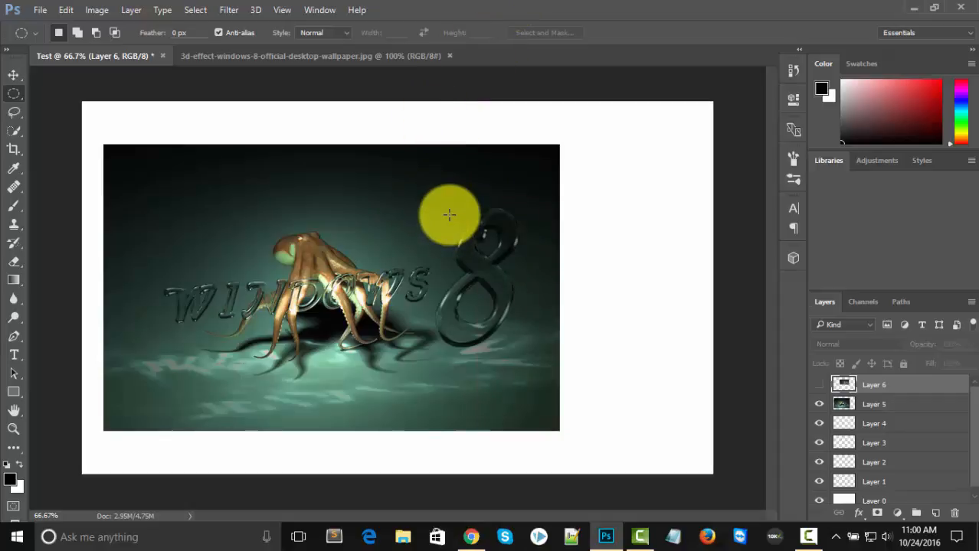
Draw an elliptical selection about 2.2 in wide and 1.1 in high around the octopus and the word WINDOWS.
left_click_drag(448, 215, 133, 369)
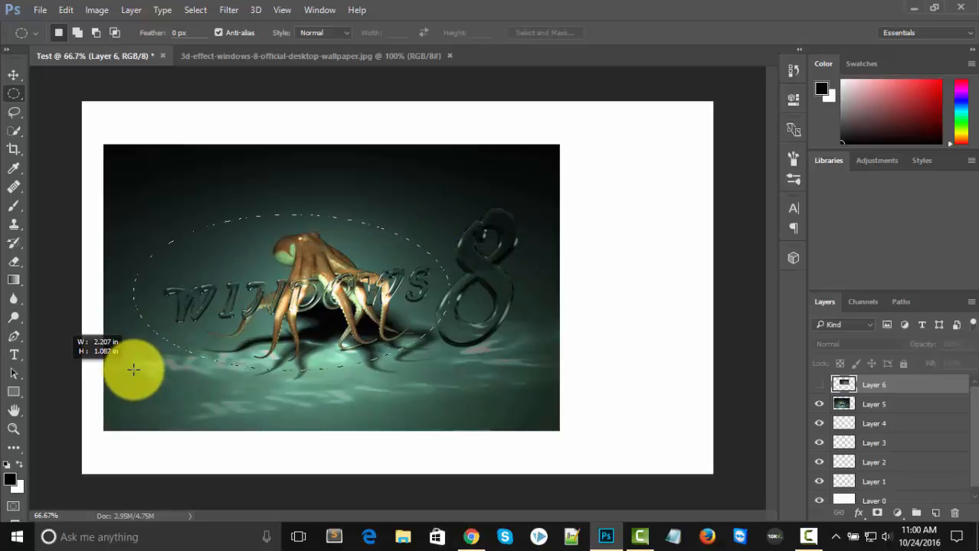
left_click_drag(133, 369, 134, 369)
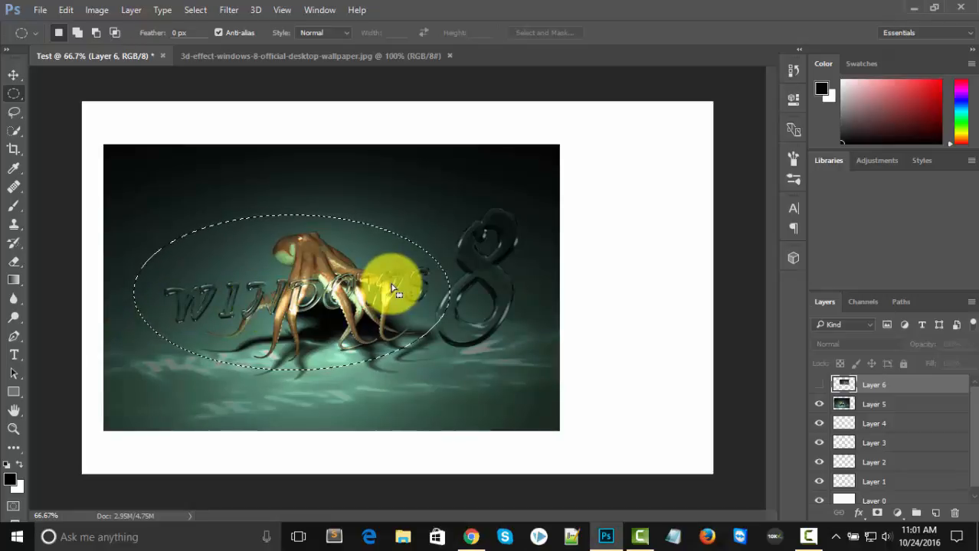
Paste the copied rectangular piece as a new layer over the wallpaper and shift it slightly up and right with the Move tool.
key("ctrl+j")
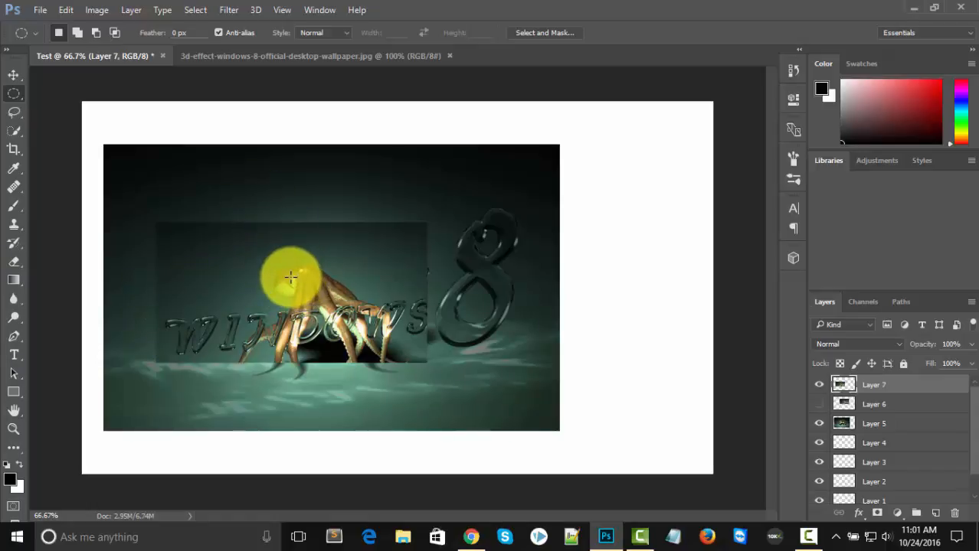
key("v")
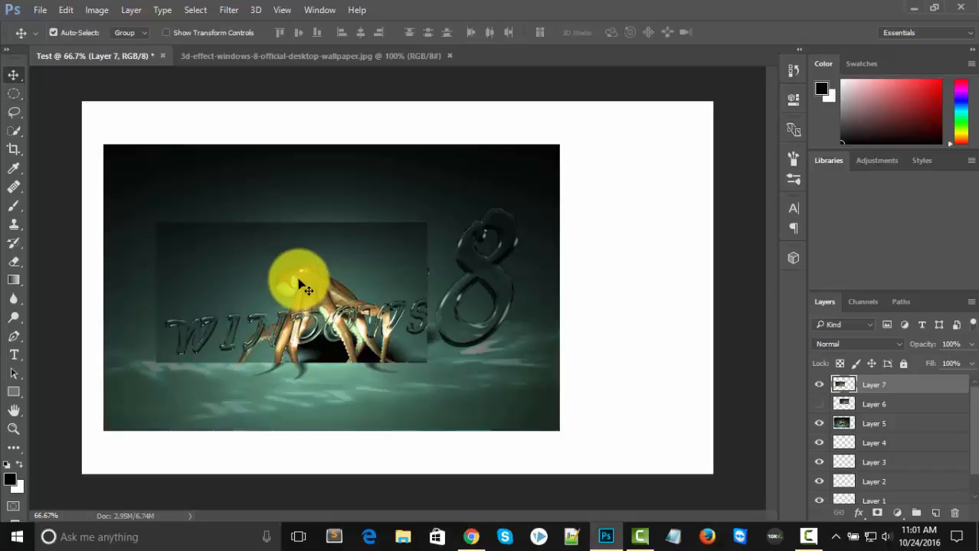
right_click(19, 73)
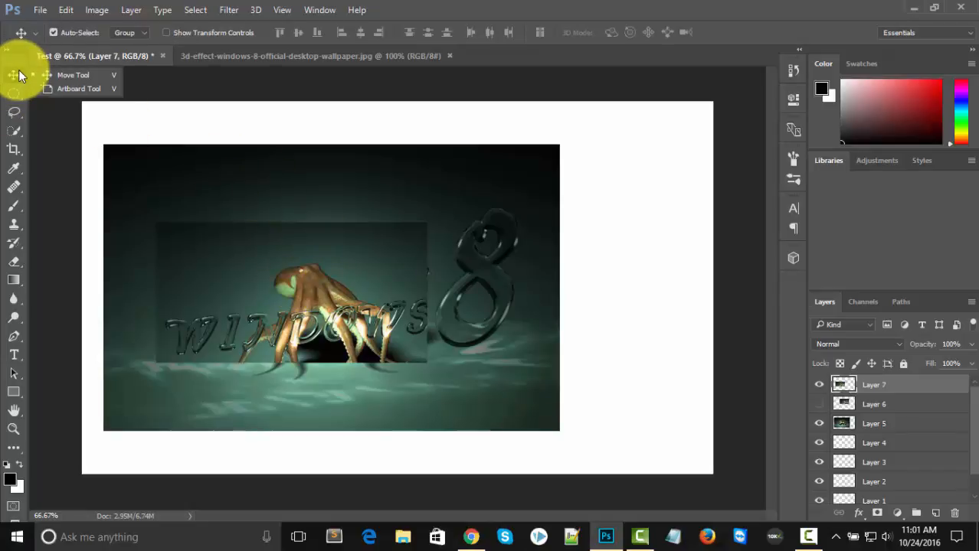
left_click(17, 76)
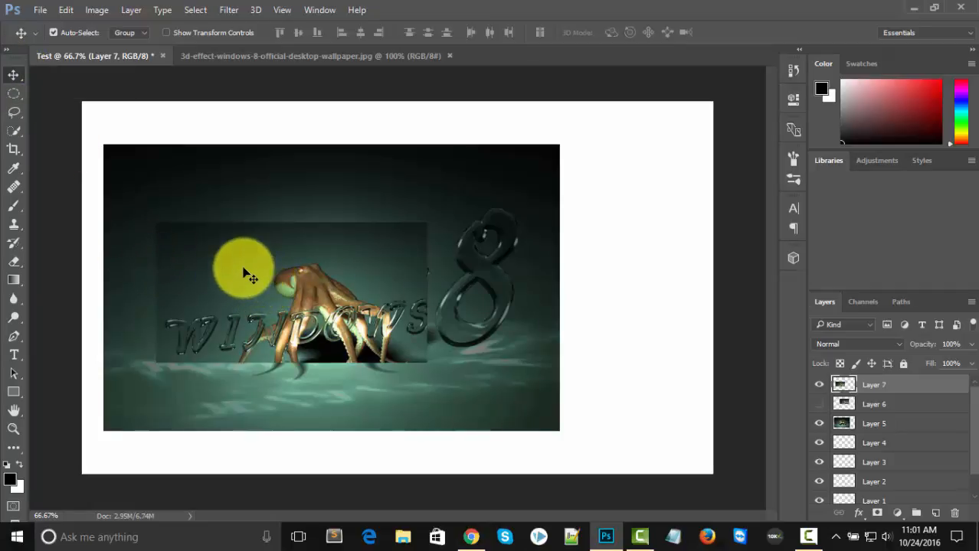
mouse_move(273, 273)
left_mouse_down()
mouse_move(312, 281)
mouse_move(391, 220)
mouse_move(266, 232)
mouse_move(336, 213)
mouse_move(264, 259)
left_mouse_up()
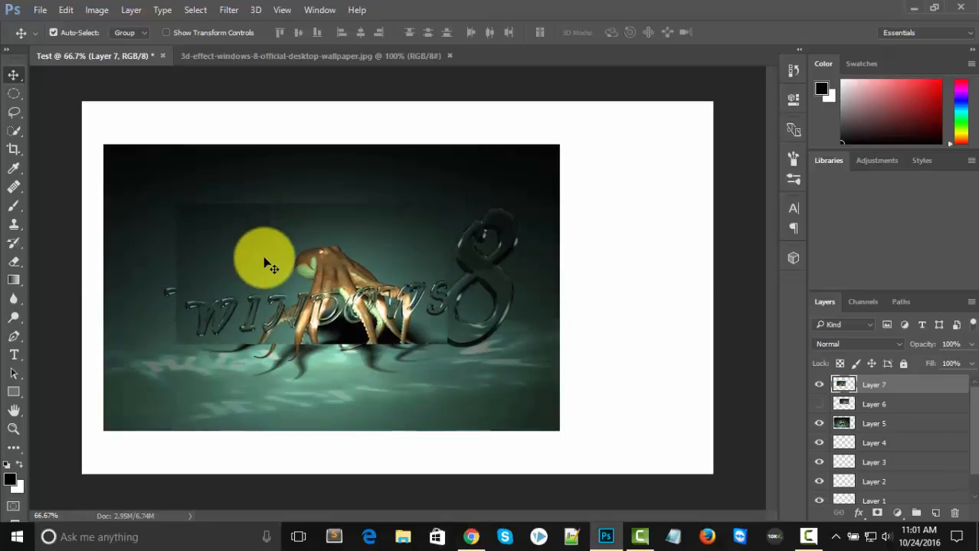
Undo the last move of the pasted piece.
key("ctrl")
left_click(63, 9)
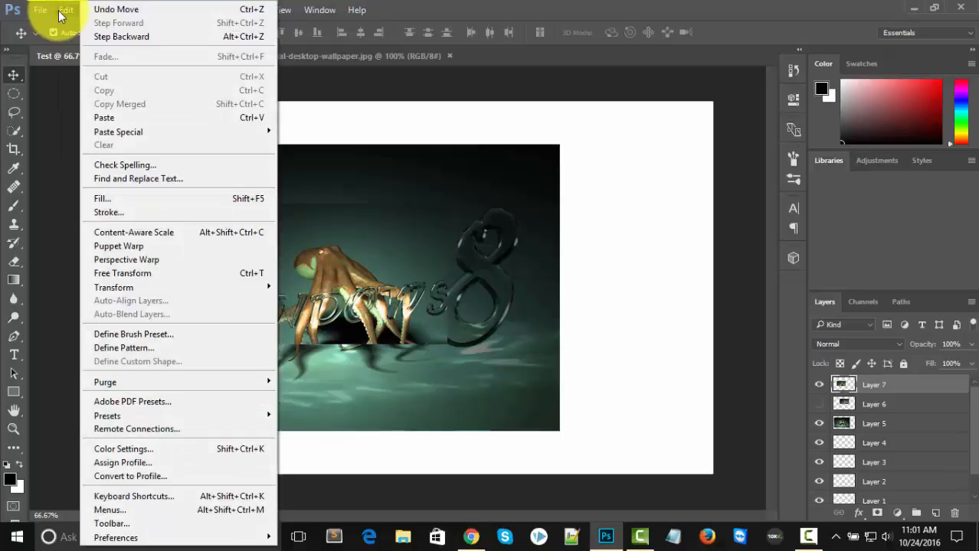
left_click(132, 10)
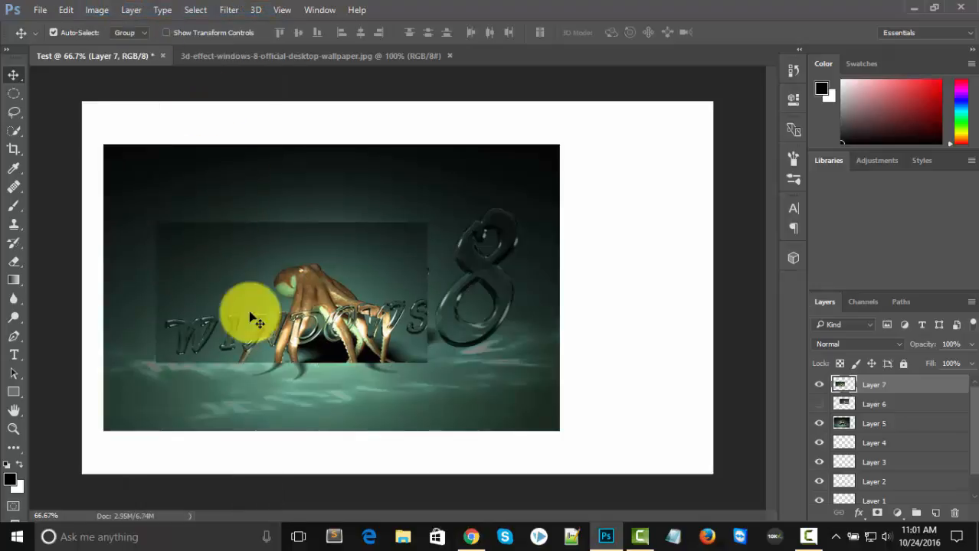
Move the pasted piece right towards the figure 8, and undo that move.
left_click_drag(281, 285, 376, 258)
left_click(75, 9)
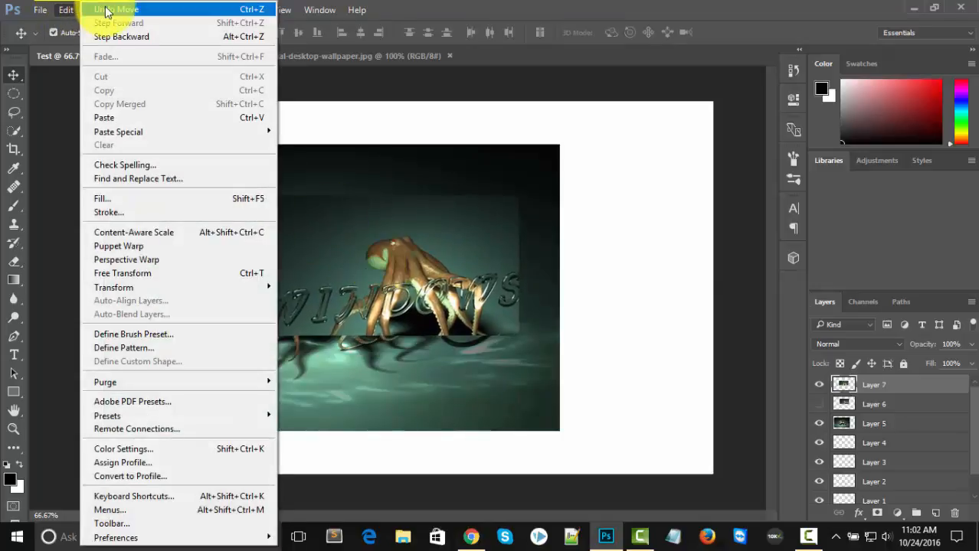
left_click(108, 10)
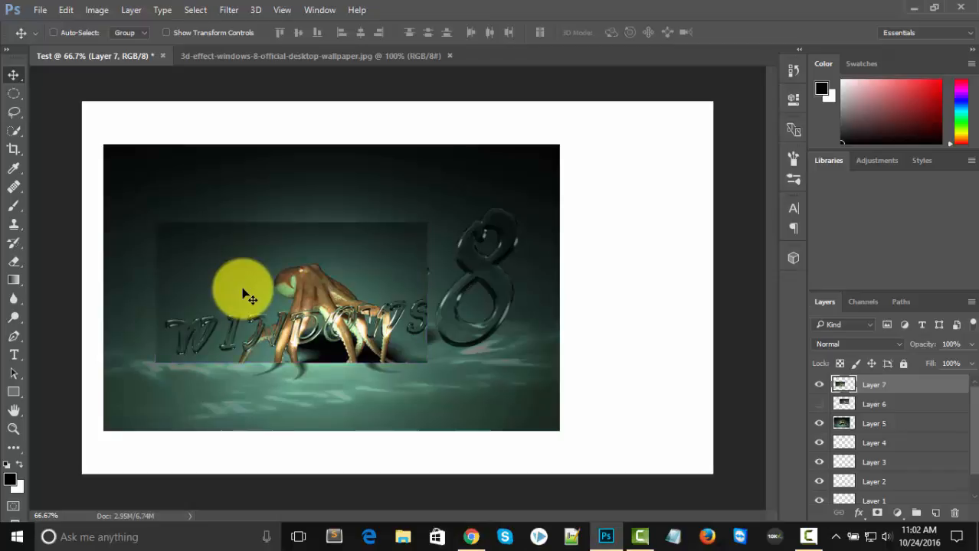
Step back to remove the pasted Layer 7 and clear the elliptical selection around the octopus.
key("ctrl+alt+z")
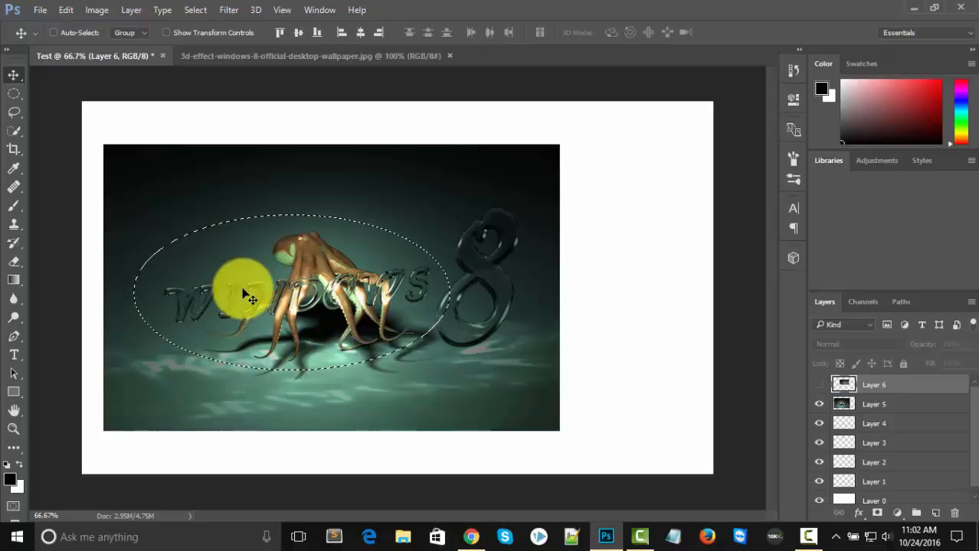
key("ctrl")
key("ctrl")
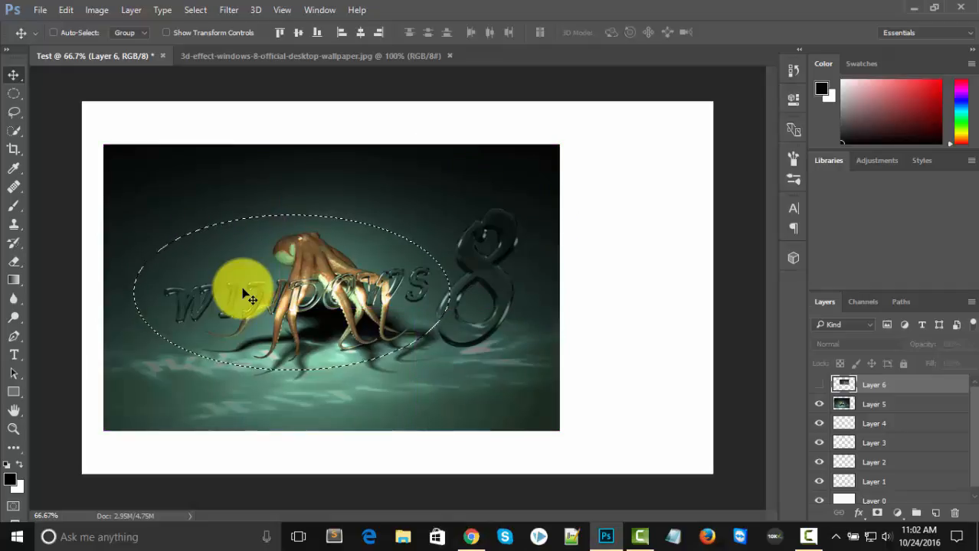
key("ctrl")
key("ctrl+d")
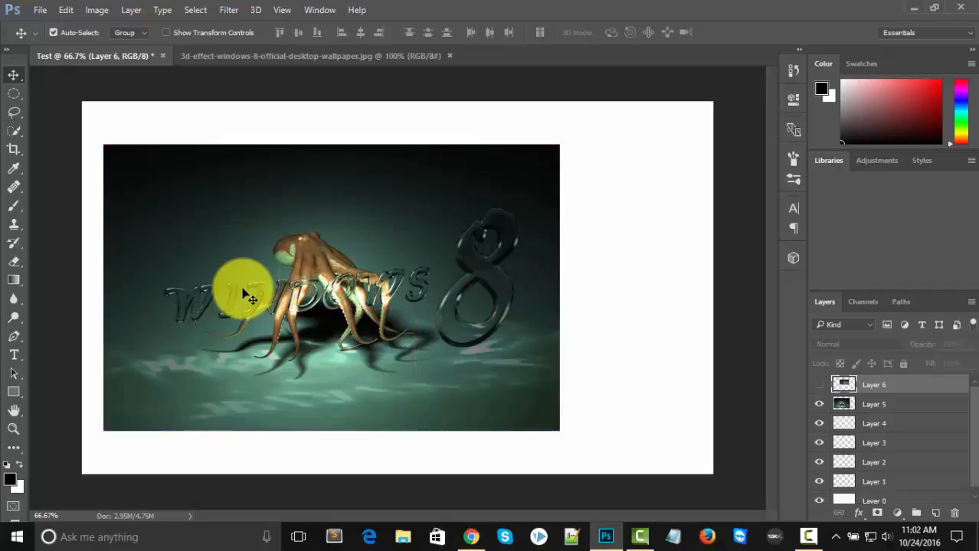
Select a single row across the dark area above the octopus with the Single Row Marquee tool, and deselect it.
left_click(12, 93)
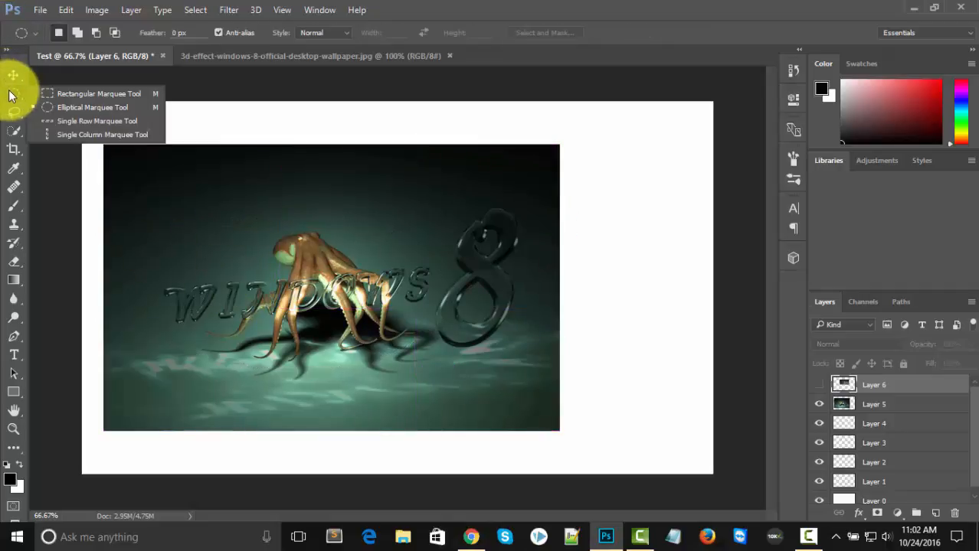
left_click(65, 122)
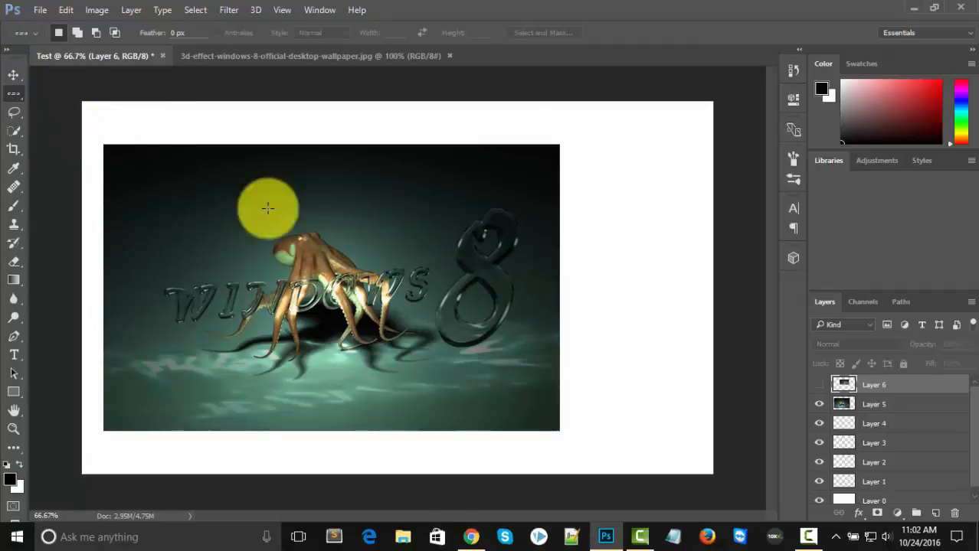
left_click_drag(469, 177, 305, 189)
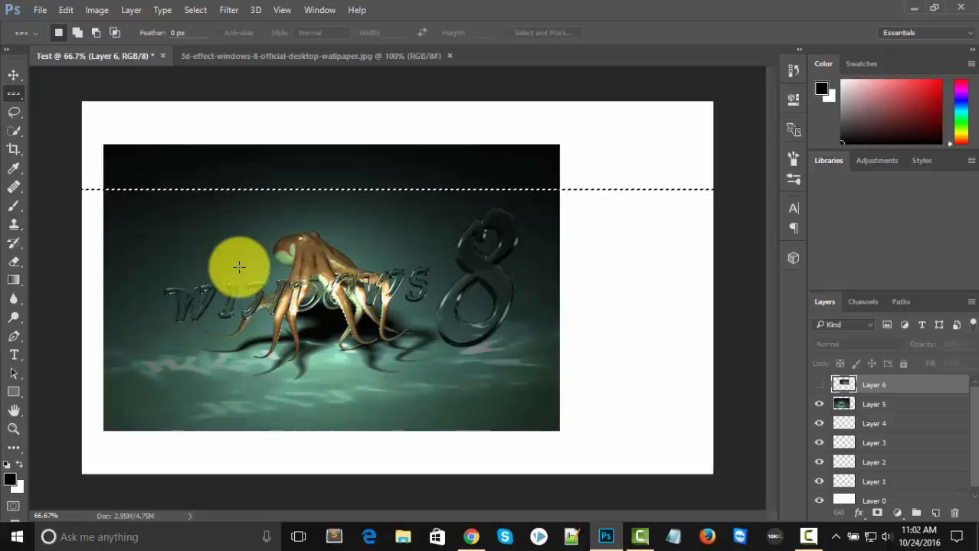
key("v")
key("ctrl+d")
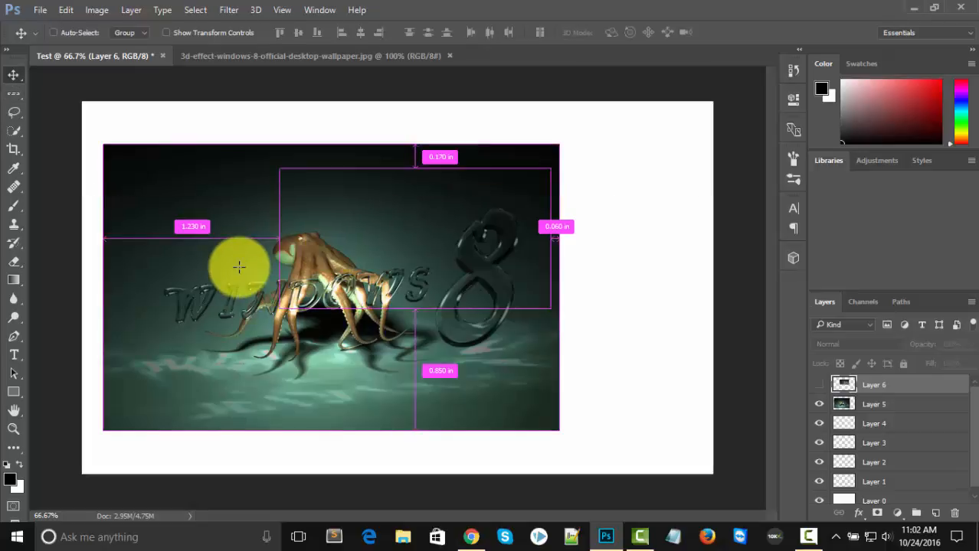
Paste the copied piece as a new layer and move it slightly up and left over the octopus.
key("ctrl+v")
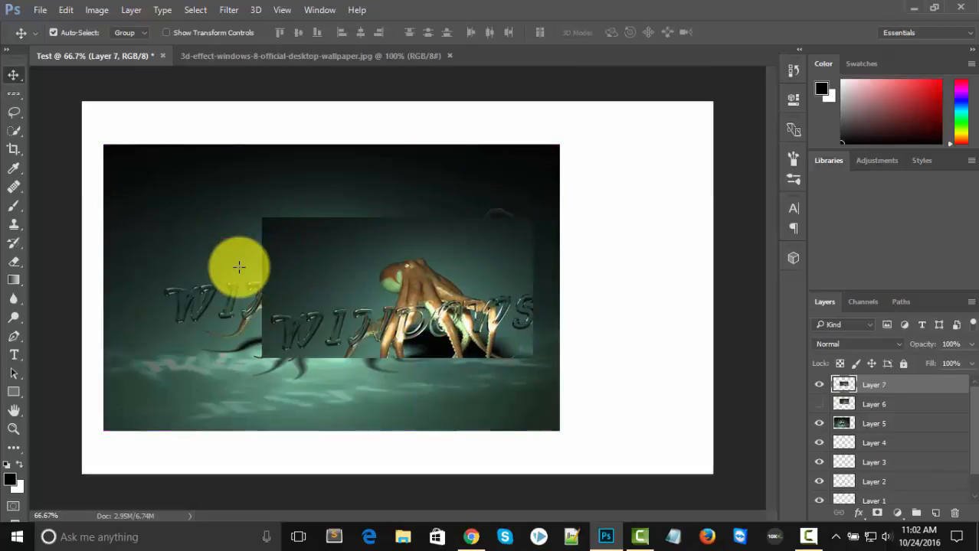
left_click_drag(363, 272, 338, 249)
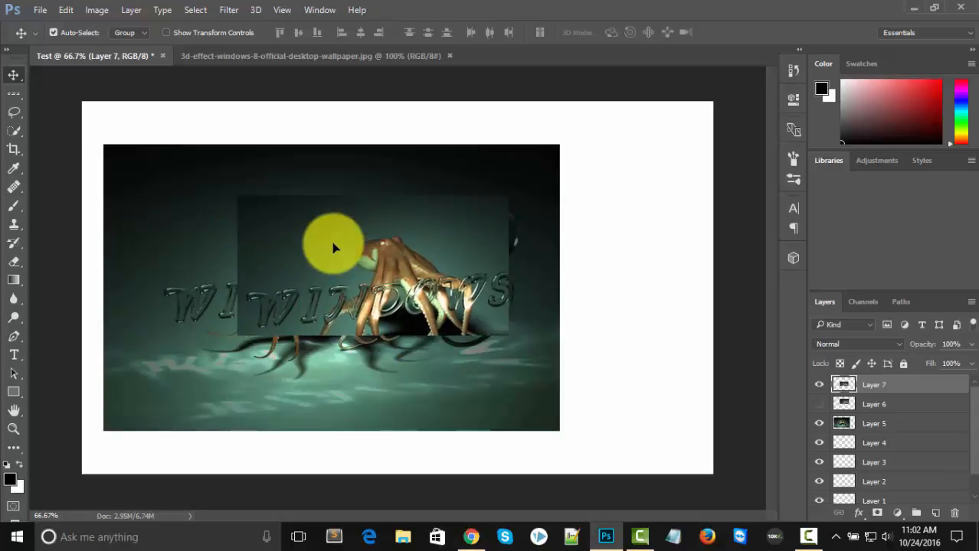
Draw a single-row selection across the pasted piece, and step back until the selection and the pasted layer are removed.
left_click(13, 93)
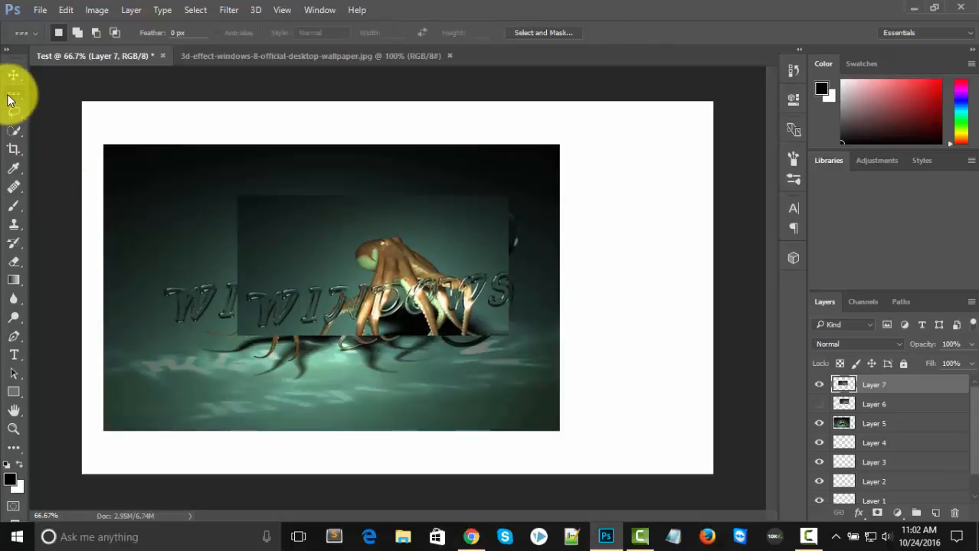
left_click_drag(169, 153, 191, 225)
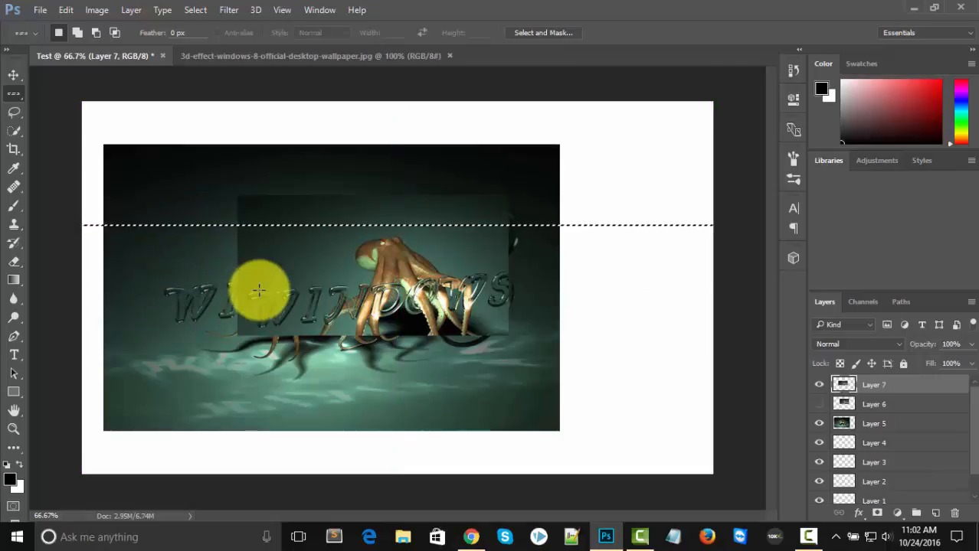
key("ctrl+alt+z")
key("ctrl+alt+z")
key("ctrl+alt+z")
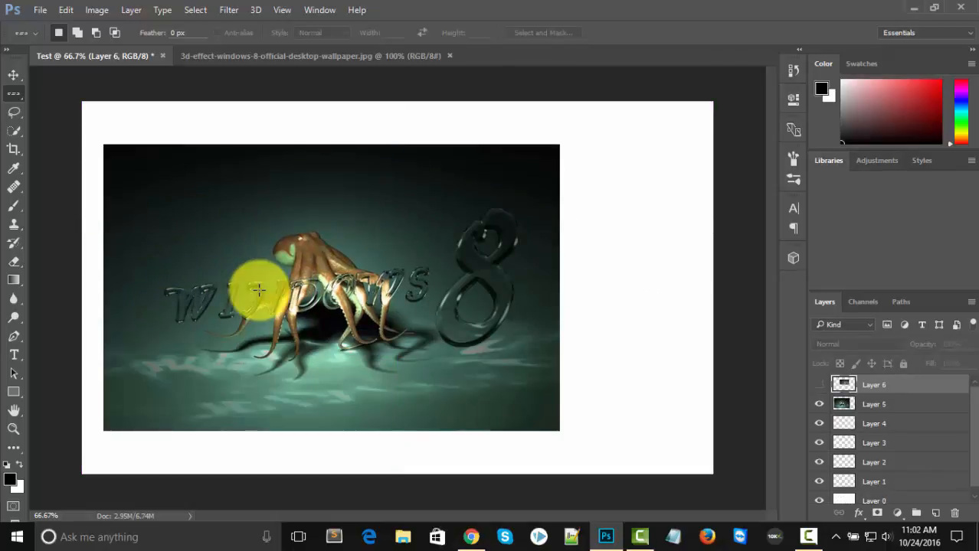
Select a single column through the octopus's left side with the Single Column Marquee tool, then deselect it and return to the Move tool.
right_click(14, 94)
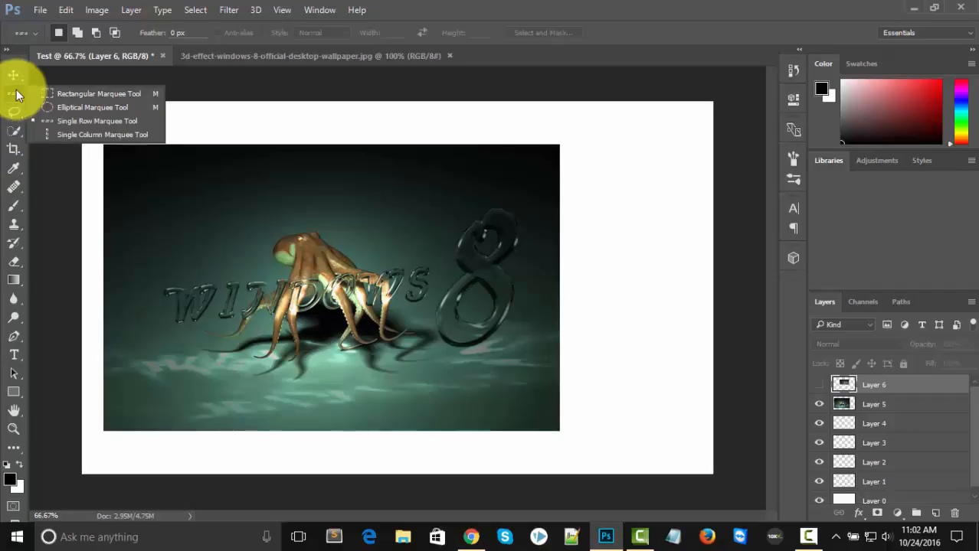
left_click(53, 135)
left_click_drag(185, 300, 277, 287)
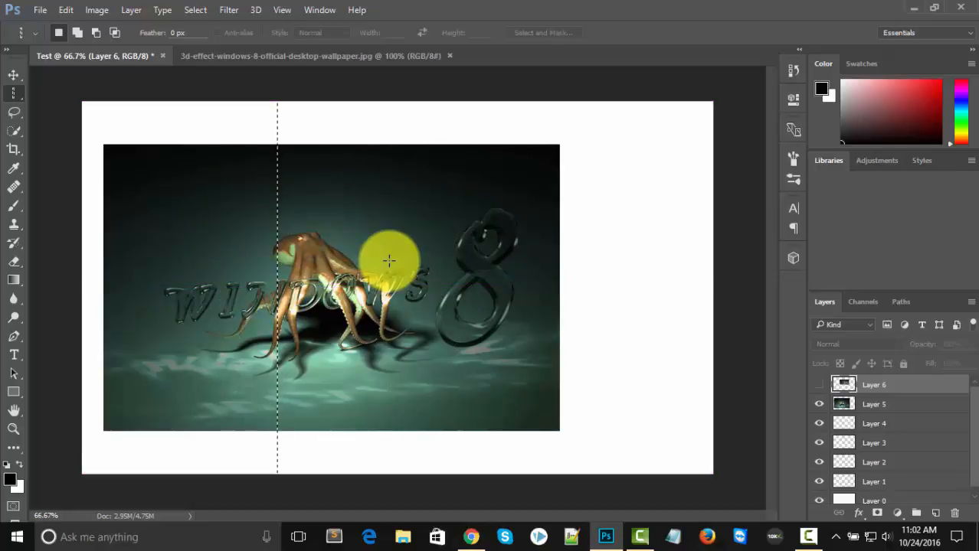
key("ctrl+d")
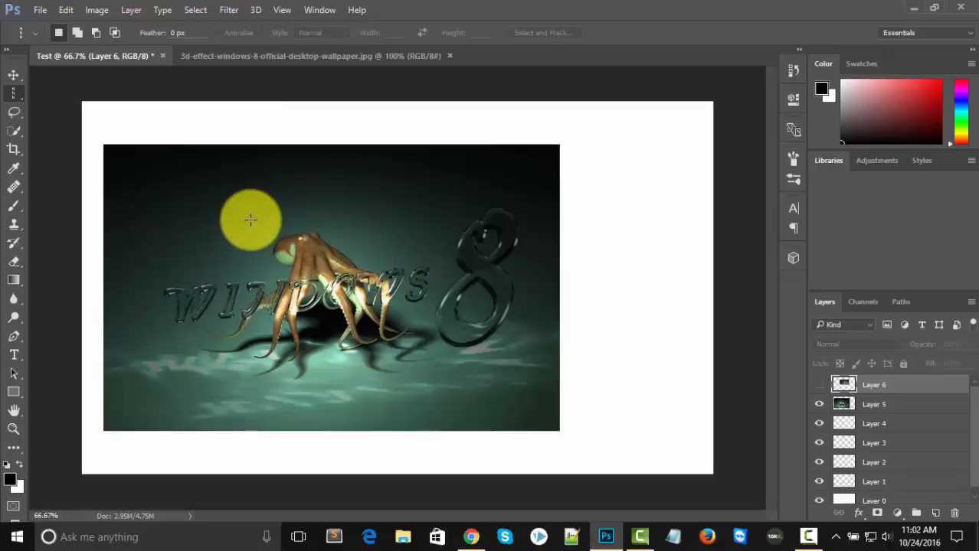
key("v")
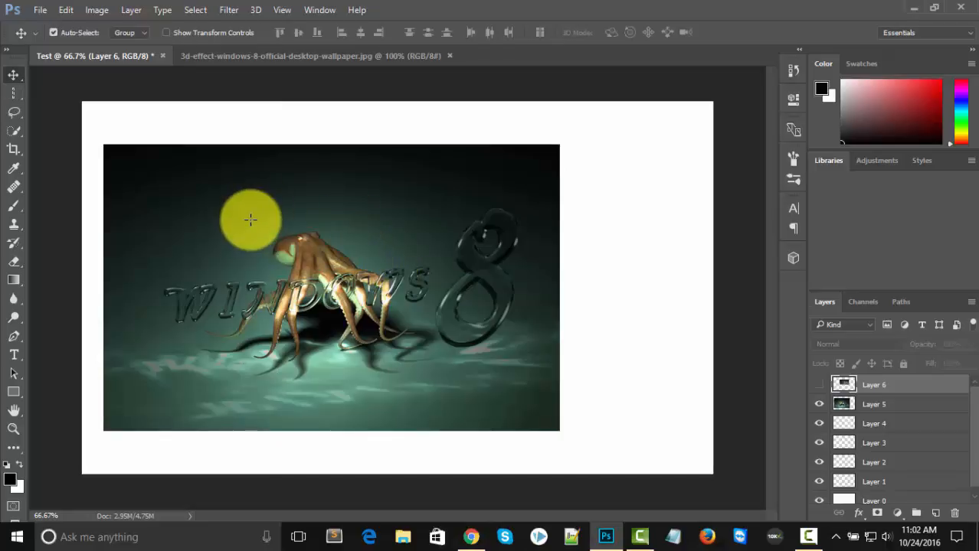
Look at the Lasso tool group and switch the marquee group to the Rectangular Marquee tool.
left_click(13, 116)
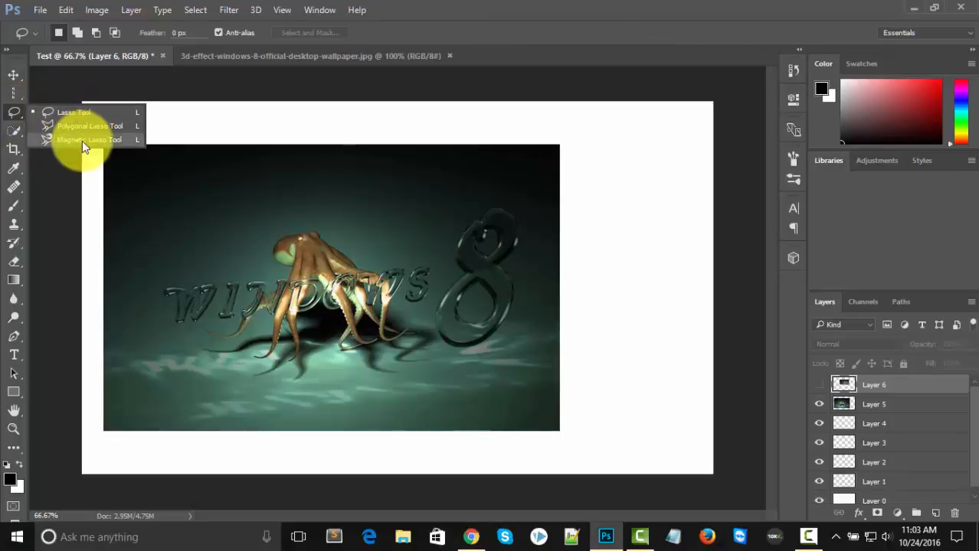
left_click(16, 93)
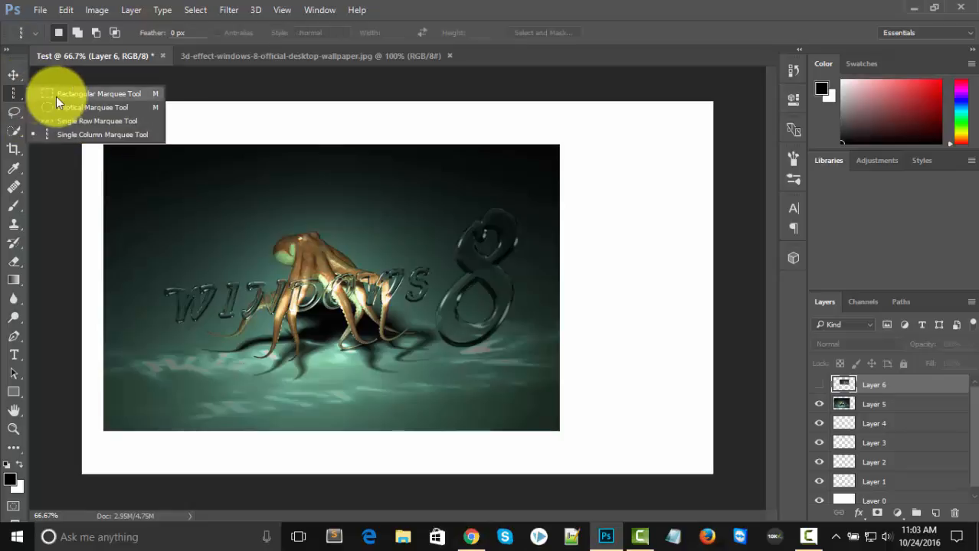
left_click(59, 96)
Review the variants and shortcut letters listed for the Lasso and Marquee tool groups.
left_click(14, 113)
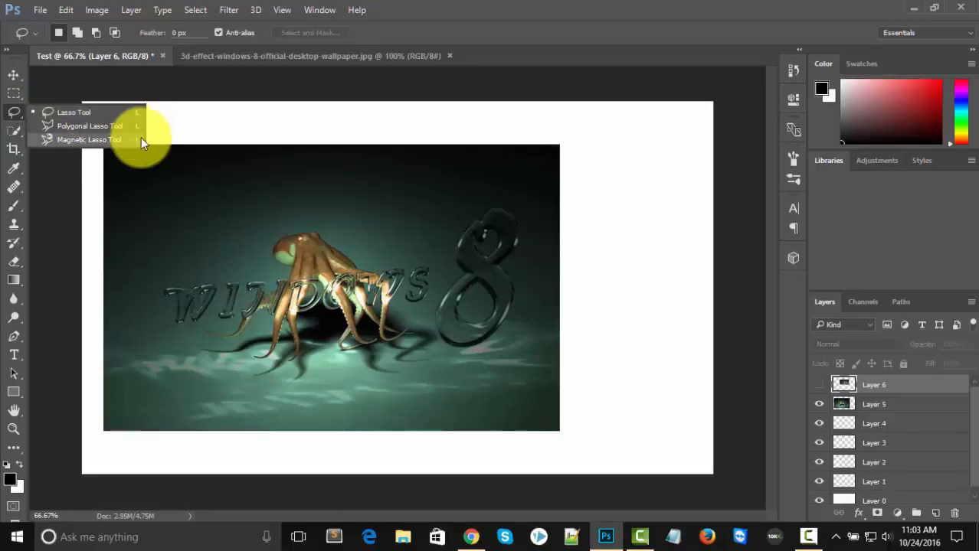
left_click(12, 95)
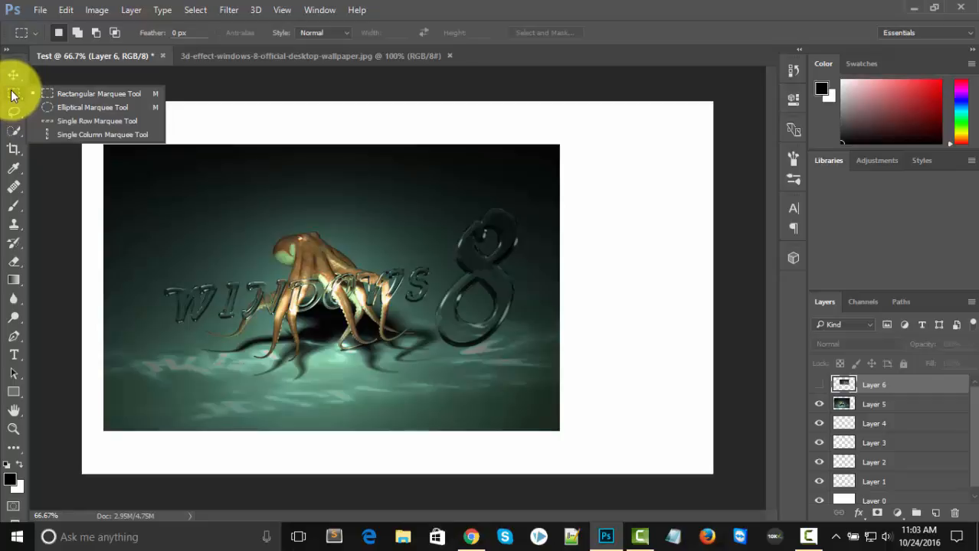
left_click(12, 94)
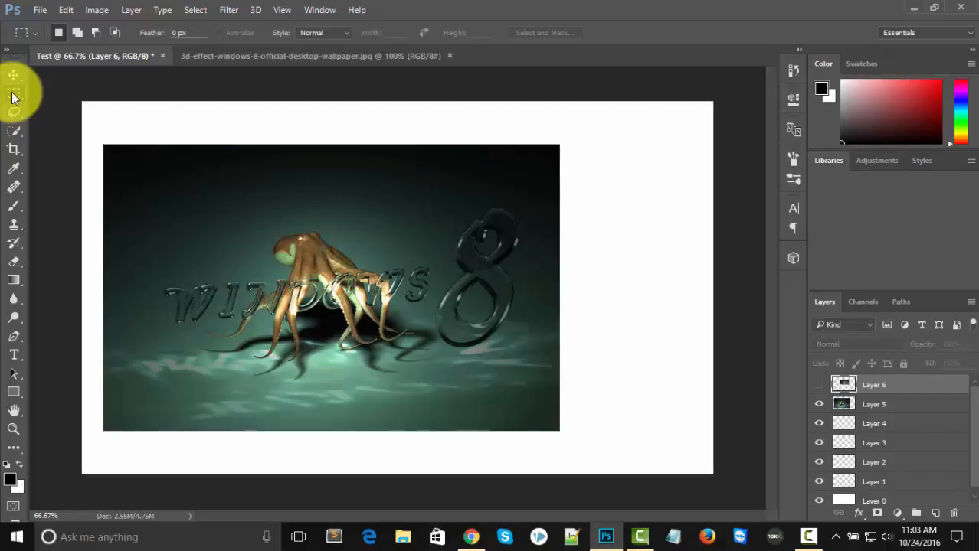
left_click(13, 94)
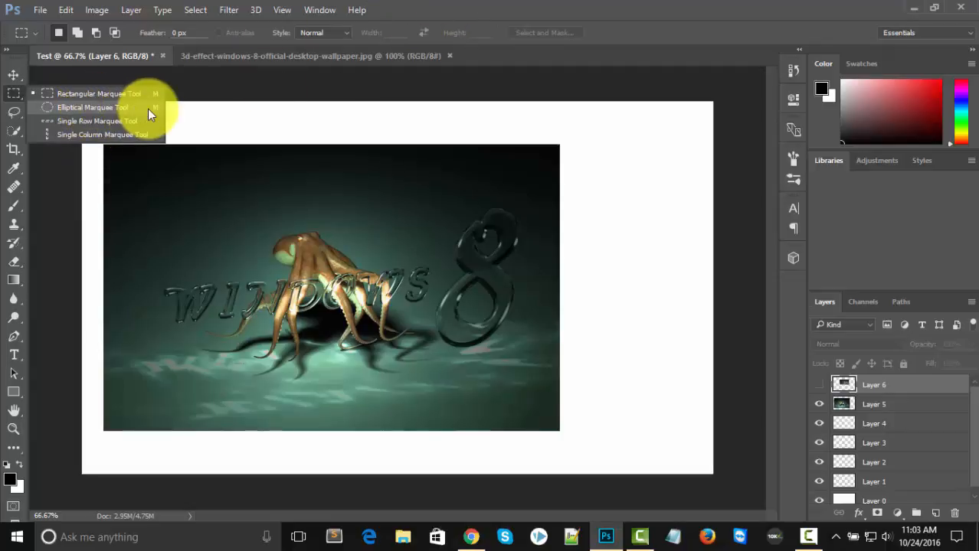
left_click(439, 7)
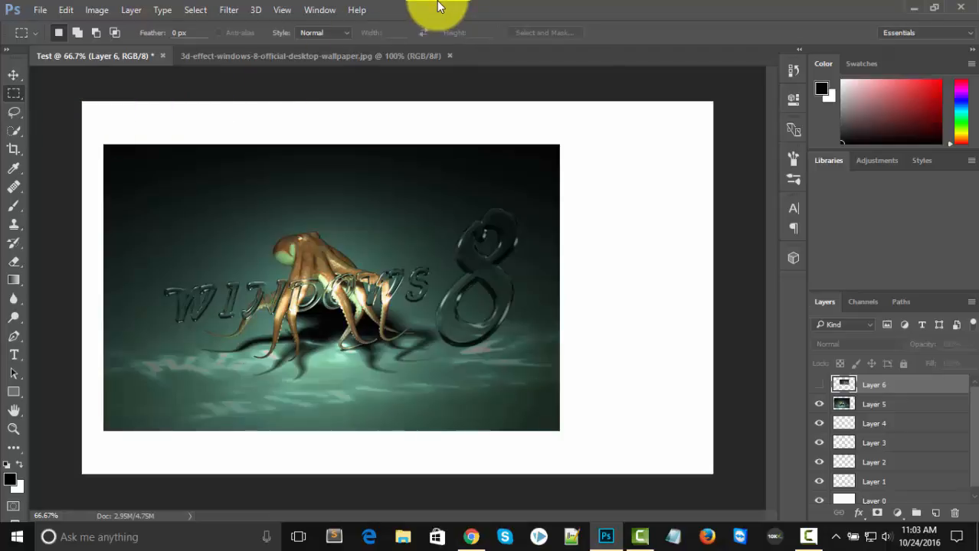
Cycle between the Rectangular and Elliptical Marquee tools, finishing on the Elliptical Marquee, and check the marquee group's active tool.
key("shift+m")
key("shift+m")
left_click(15, 95)
left_click(18, 94)
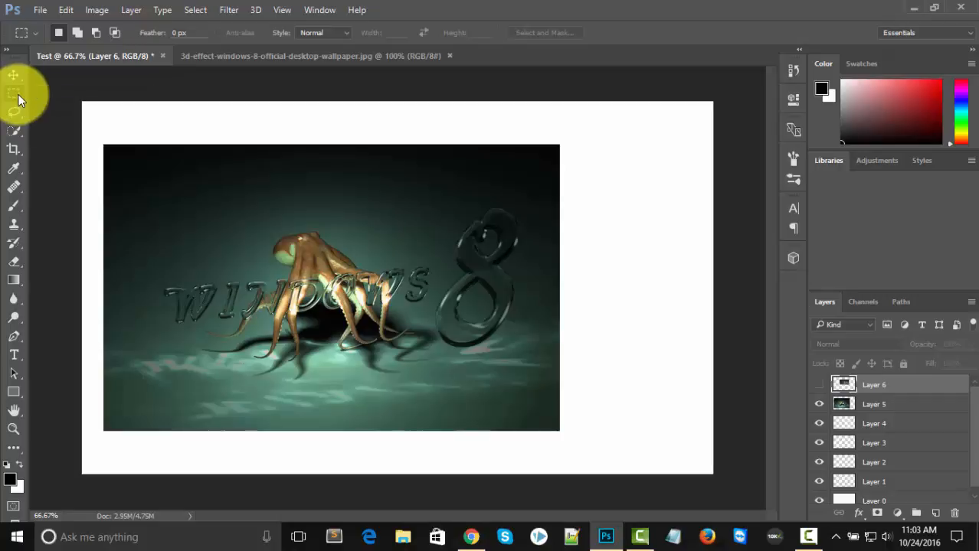
key("shift+m")
left_click(19, 94)
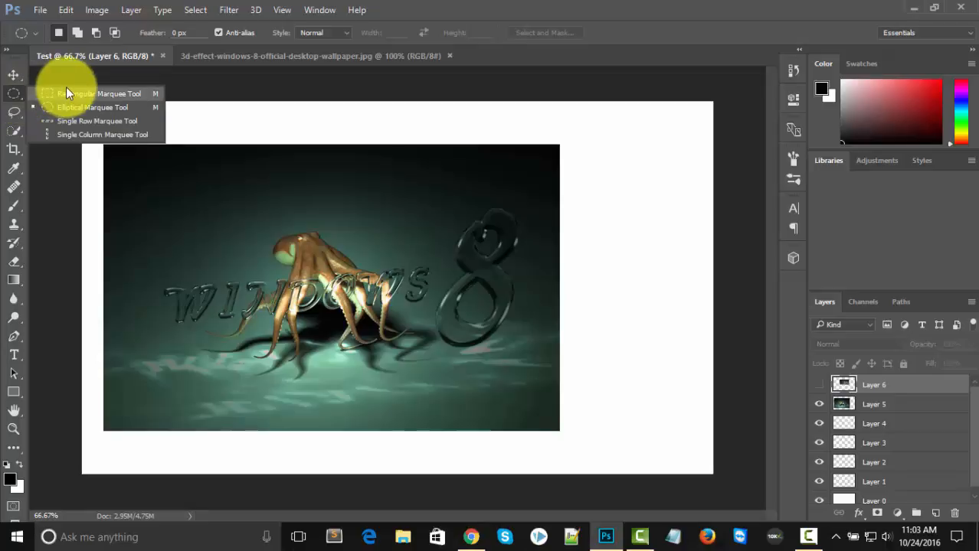
left_click(11, 98)
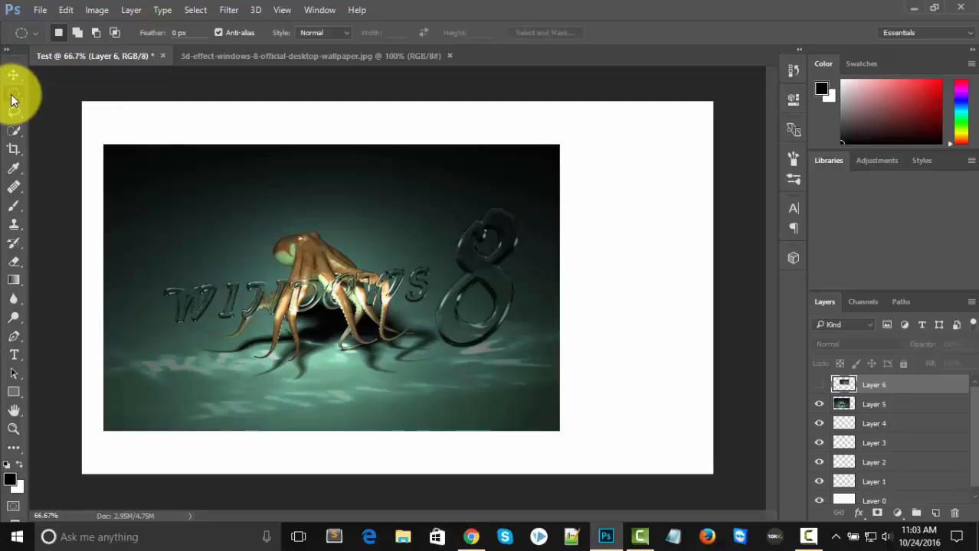
Switch the marquee group back to the Rectangular Marquee tool, then activate the Lasso tool.
left_click(12, 98)
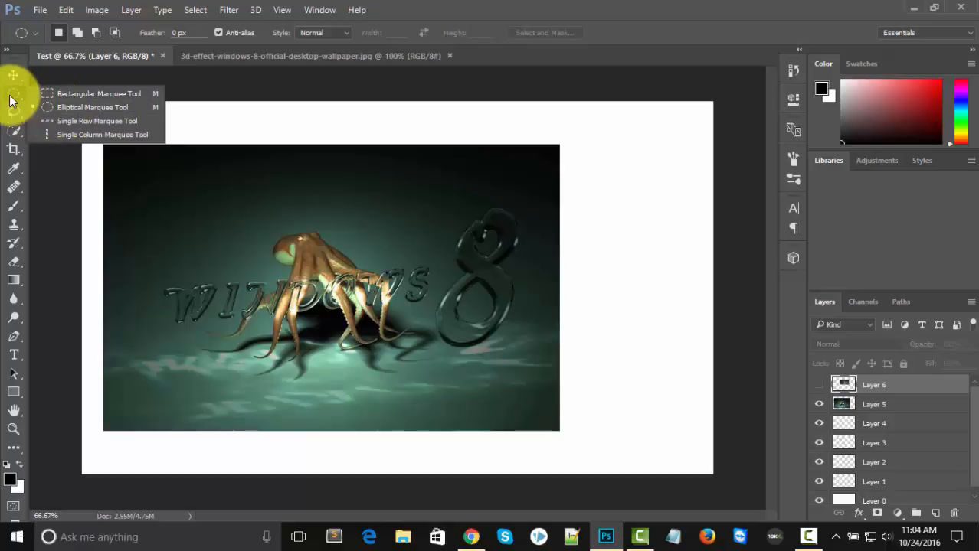
left_click(43, 93)
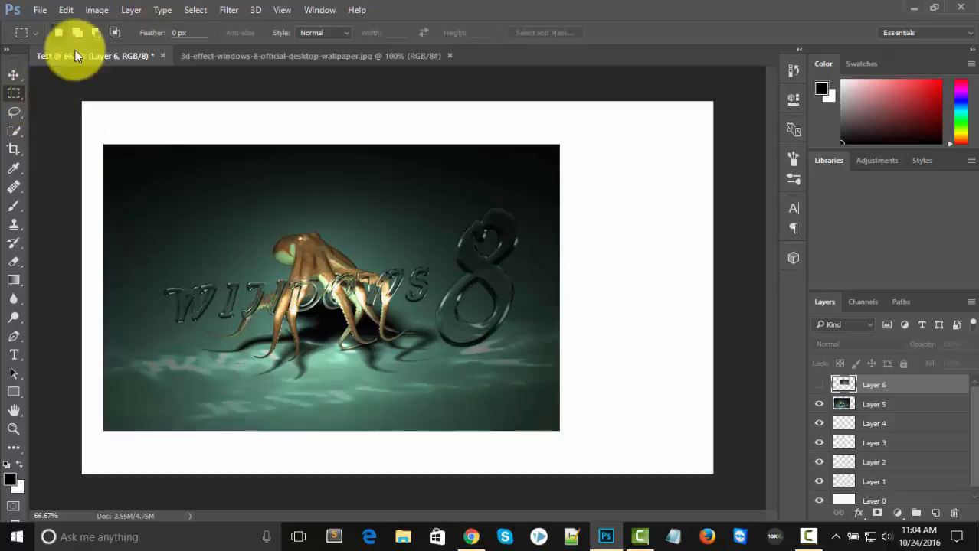
left_click(12, 114)
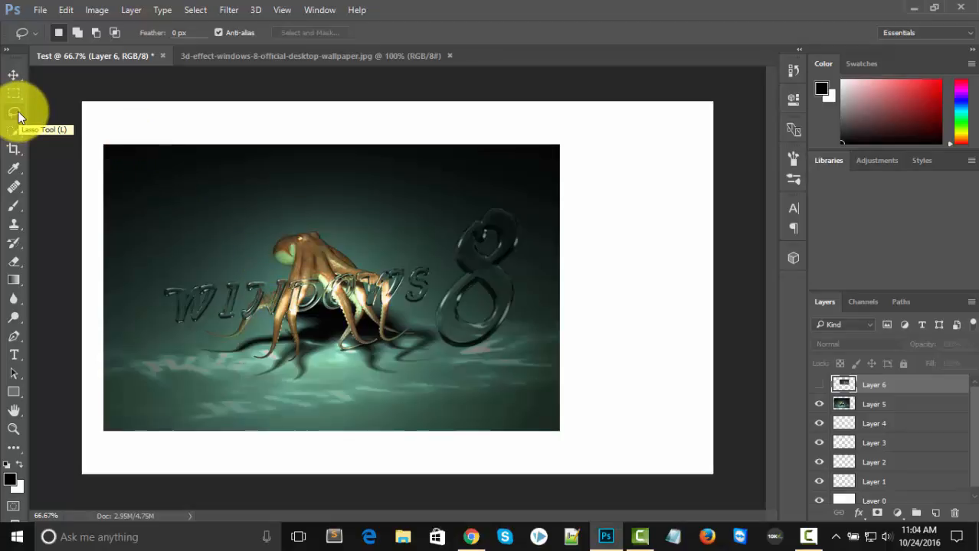
Review the Lasso, Polygonal Lasso and Magnetic Lasso variants in the lasso group, keeping the Lasso tool active.
right_click(12, 113)
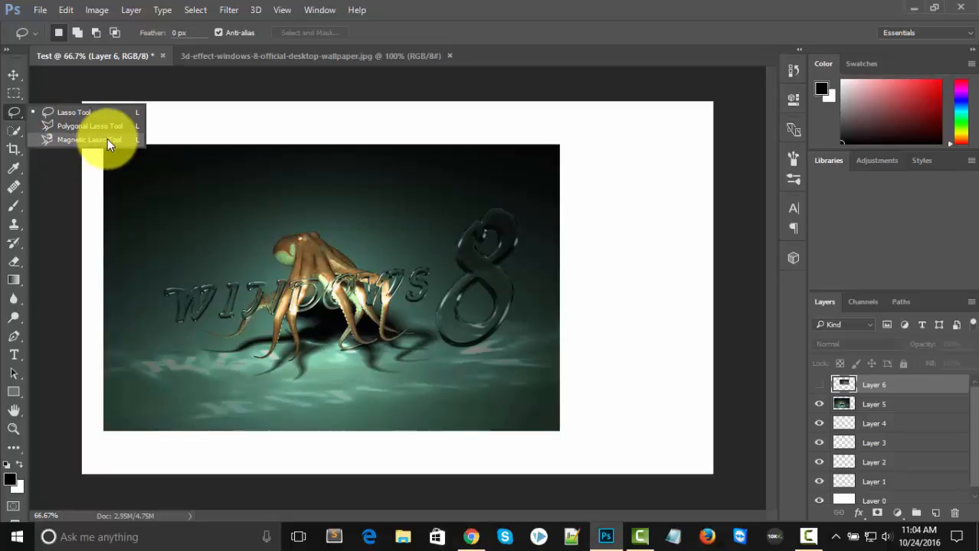
left_click(14, 113)
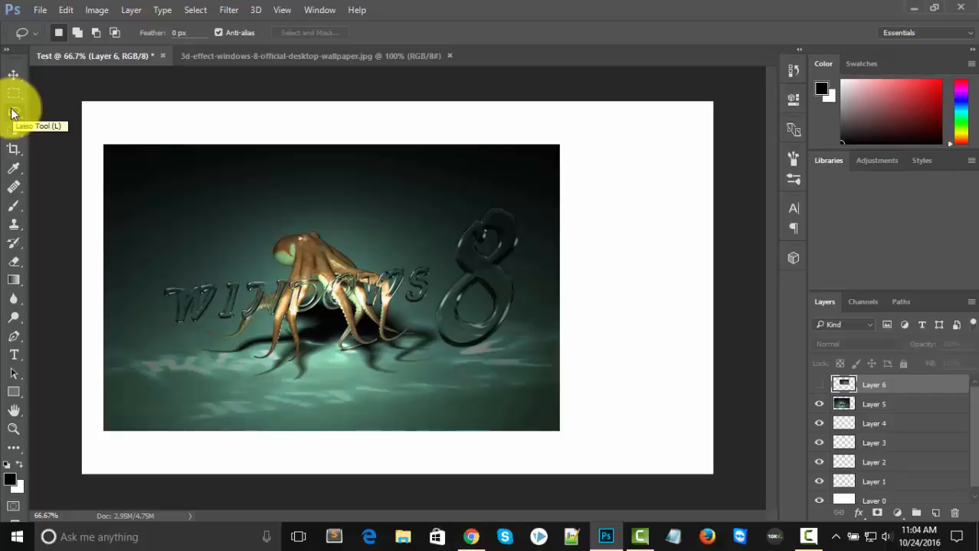
left_click(11, 114)
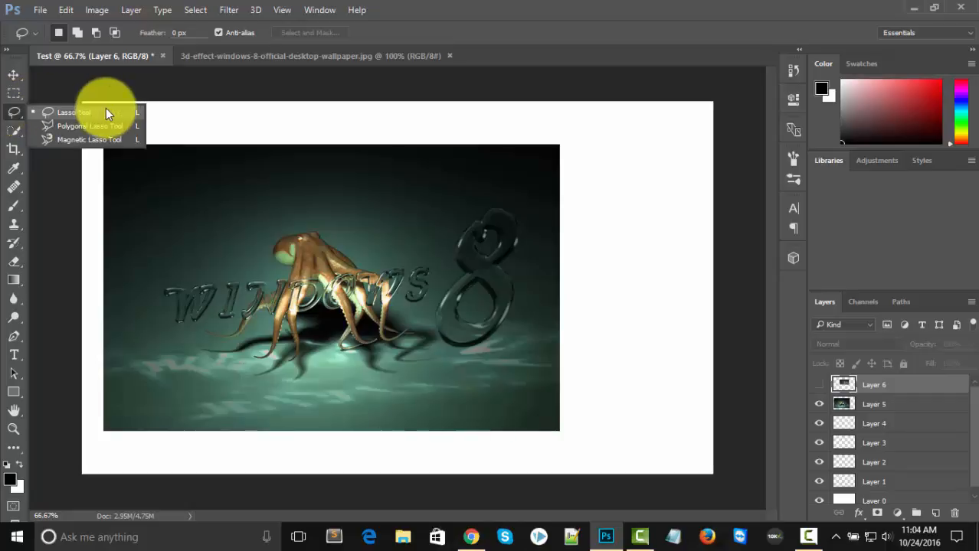
left_click(15, 111)
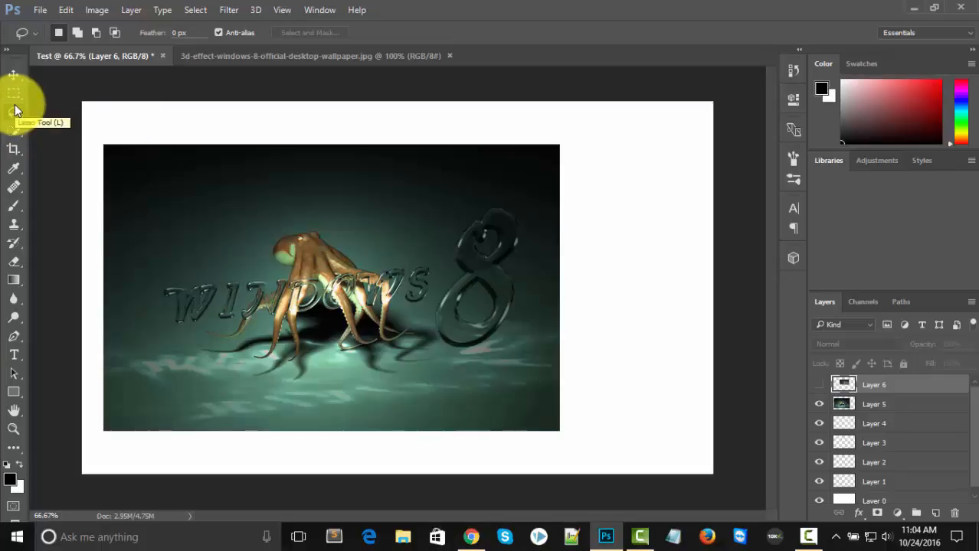
Cycle repeatedly through the three lasso variants, finishing on the Lasso tool.
key("shift+l")
key("shift+l")
key("shift+l")
key("shift+l")
key("shift+l")
key("shift+l")
key("shift+l")
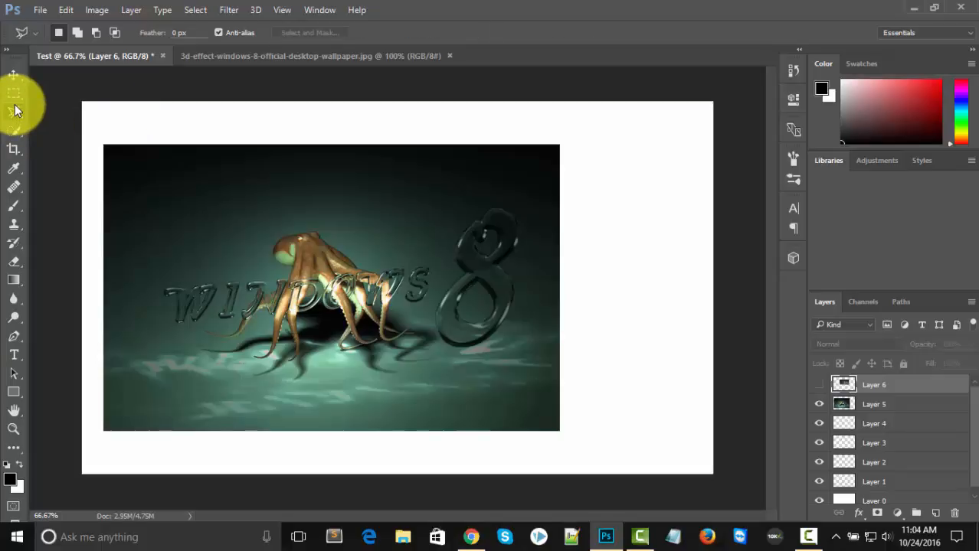
key("shift+l")
Choose the Polygonal Lasso from the lasso group, then switch back to the standard Lasso tool.
right_click(13, 113)
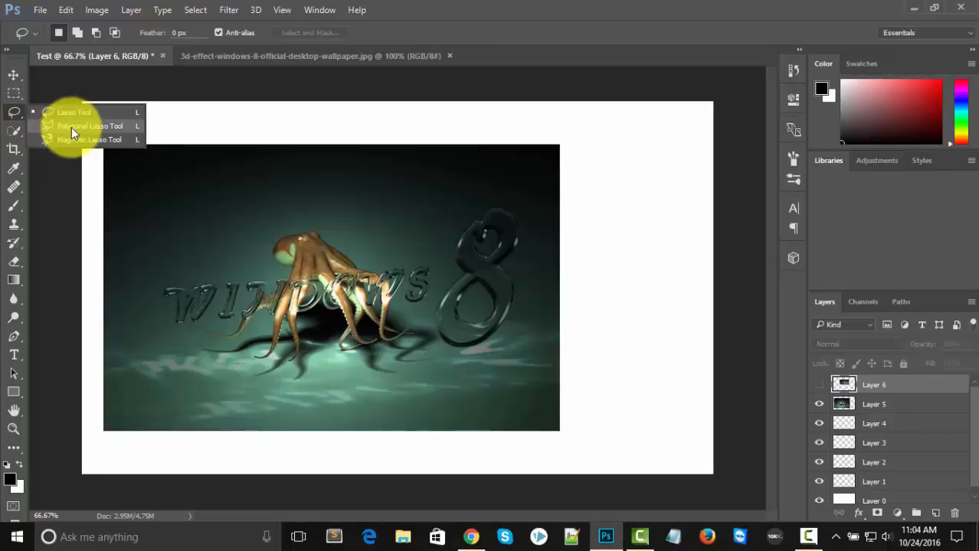
left_click(71, 129)
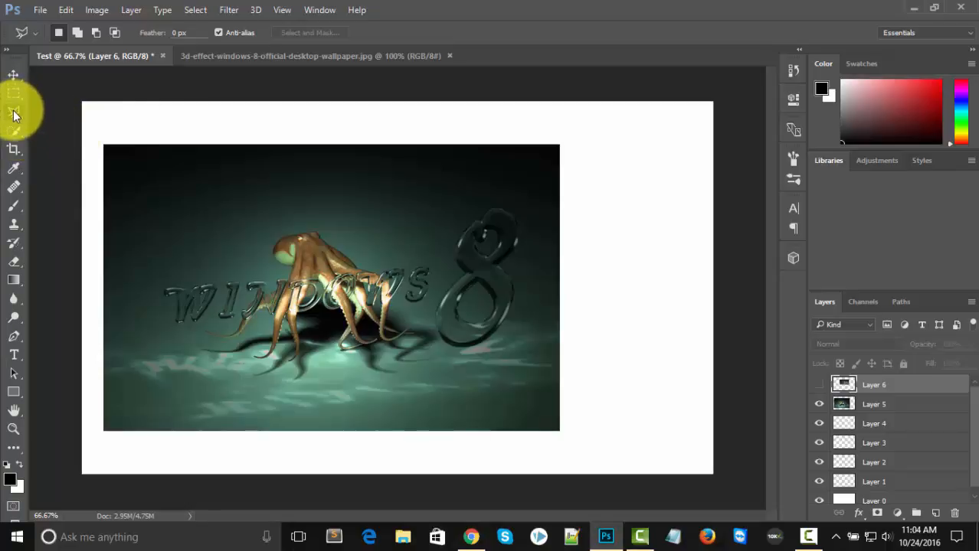
right_click(14, 114)
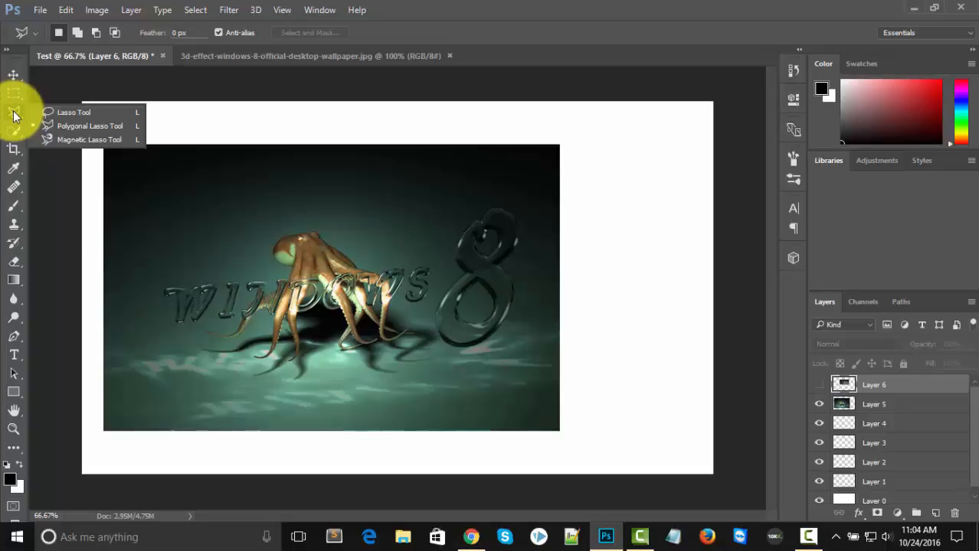
left_click(67, 112)
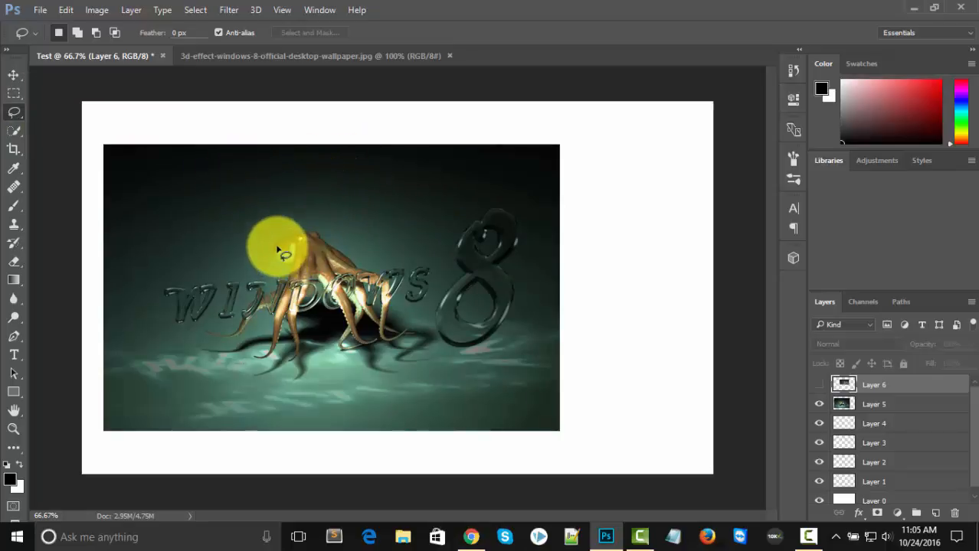
Draw freehand Lasso selections around the octopus, in the dark area above its left side, and around the right part of its body.
mouse_move(279, 249)
left_mouse_down()
mouse_move(289, 230)
mouse_move(315, 234)
mouse_move(378, 272)
mouse_move(349, 287)
mouse_move(293, 272)
mouse_move(272, 259)
mouse_move(284, 247)
left_mouse_up()
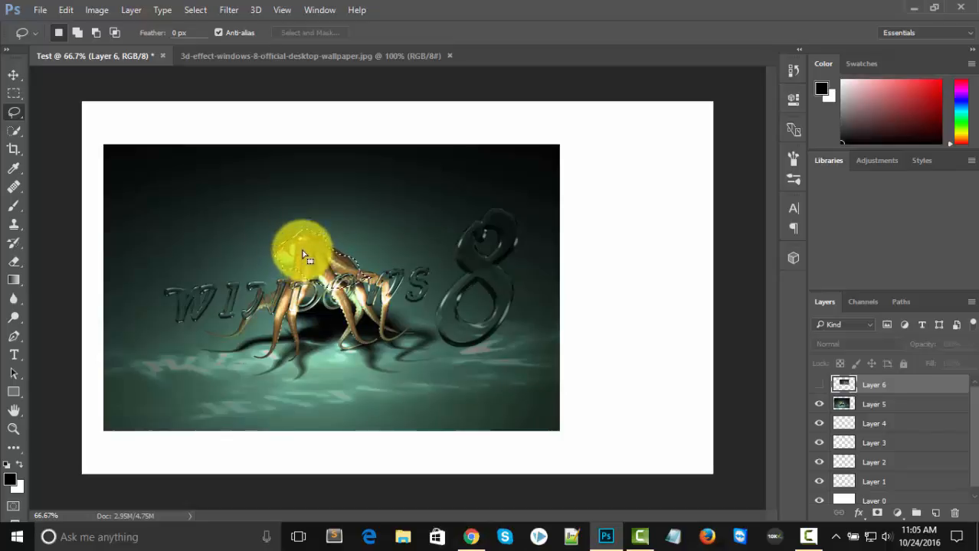
mouse_move(245, 170)
left_mouse_down()
mouse_move(253, 221)
mouse_move(176, 229)
mouse_move(193, 226)
left_mouse_up()
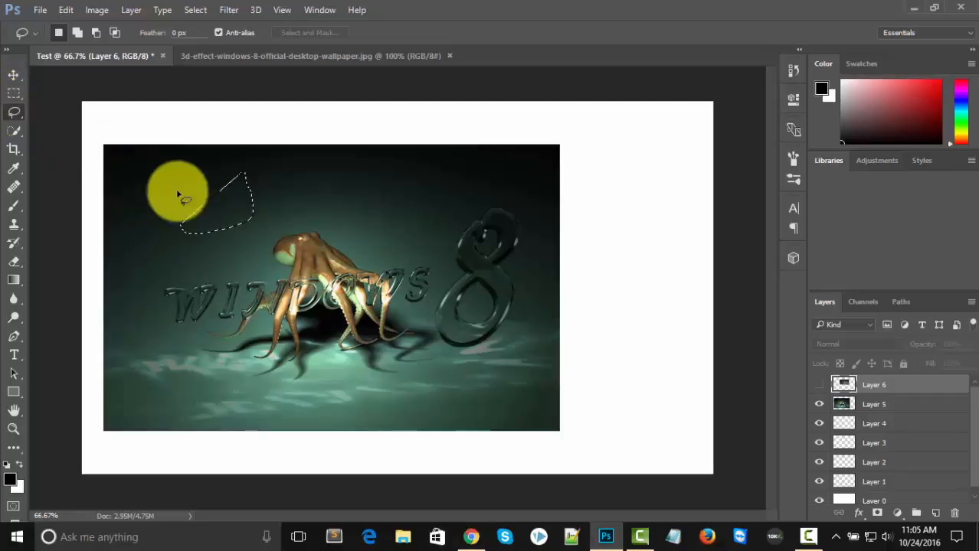
left_click(299, 239)
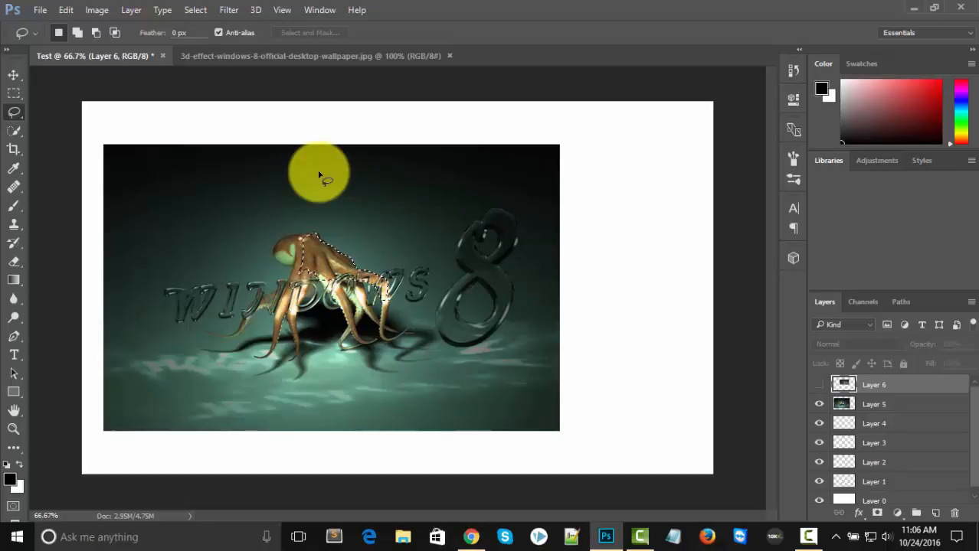
Paste the copied wallpaper piece as a new layer, move it left with the Move tool, and undo the move and the paste.
key("ctrl+v")
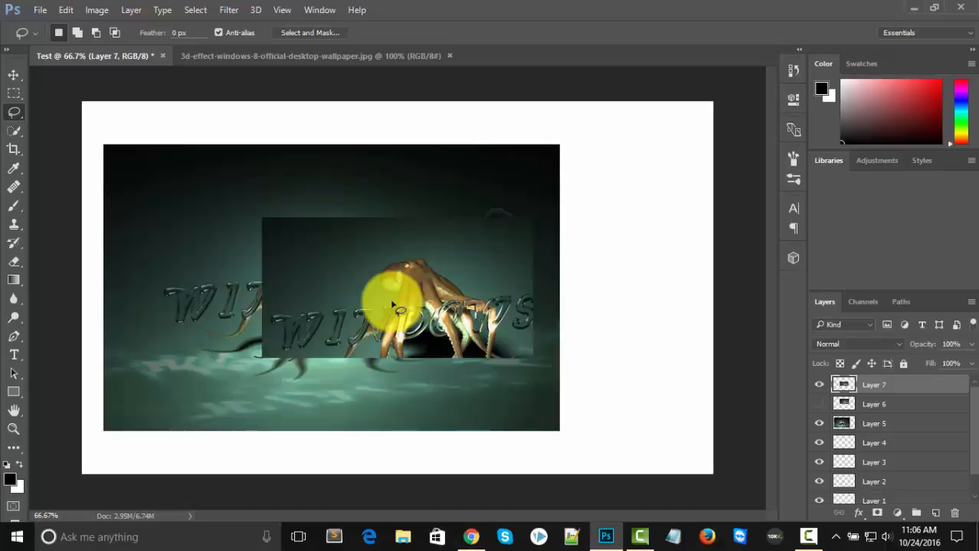
key("v")
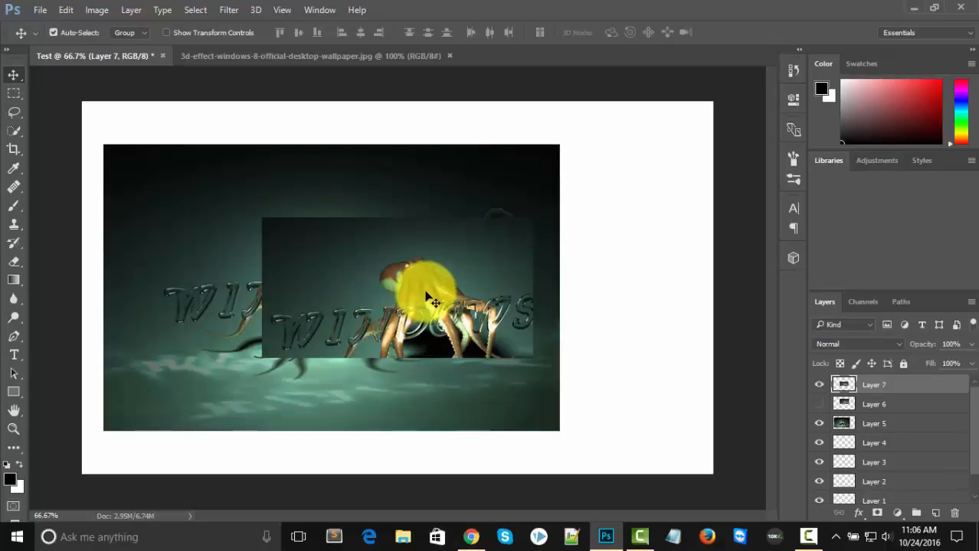
left_click_drag(425, 296, 366, 295)
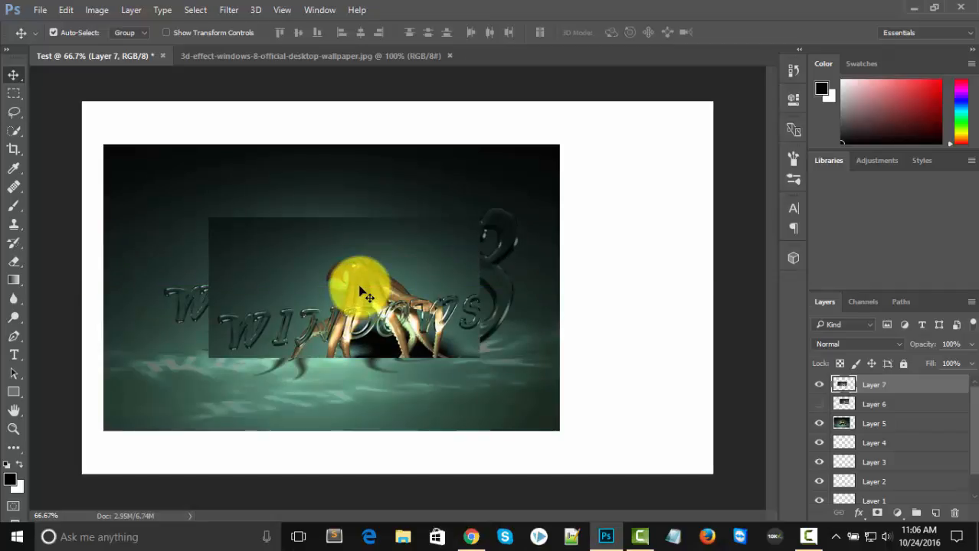
key("ctrl+alt+z")
key("ctrl+alt+z")
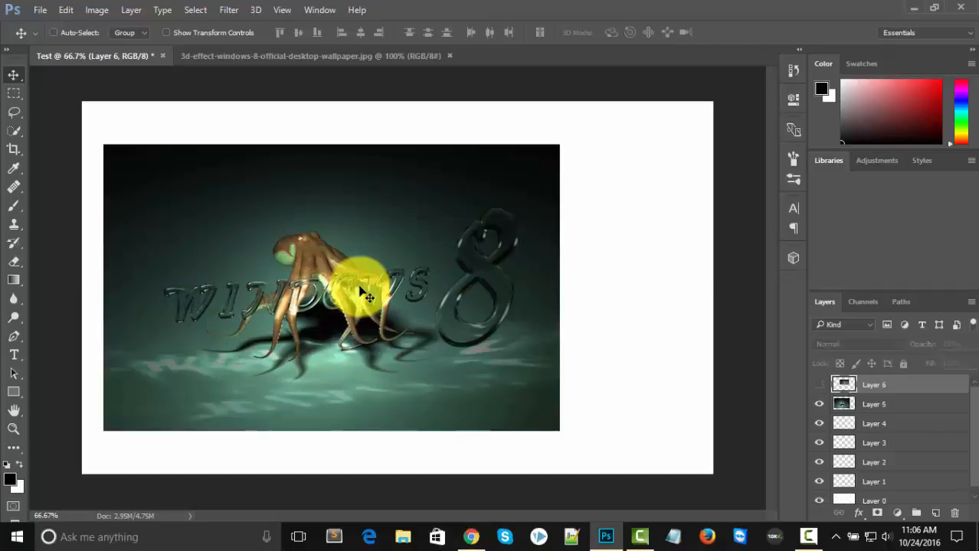
Make Layer 6 visible, select its wallpaper piece on the canvas, and delete that layer.
left_click(818, 384)
left_click(819, 404)
left_click(819, 404)
left_click(877, 404)
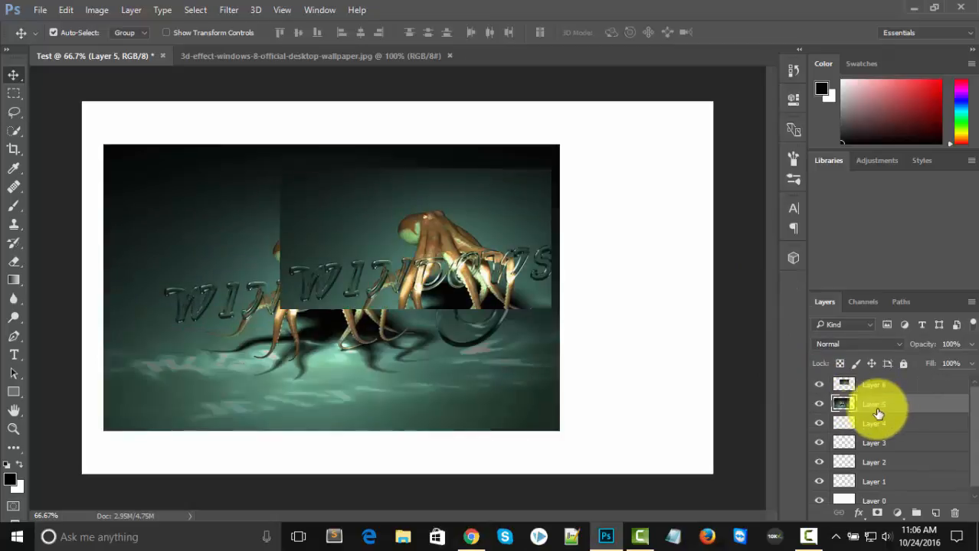
left_click(370, 226)
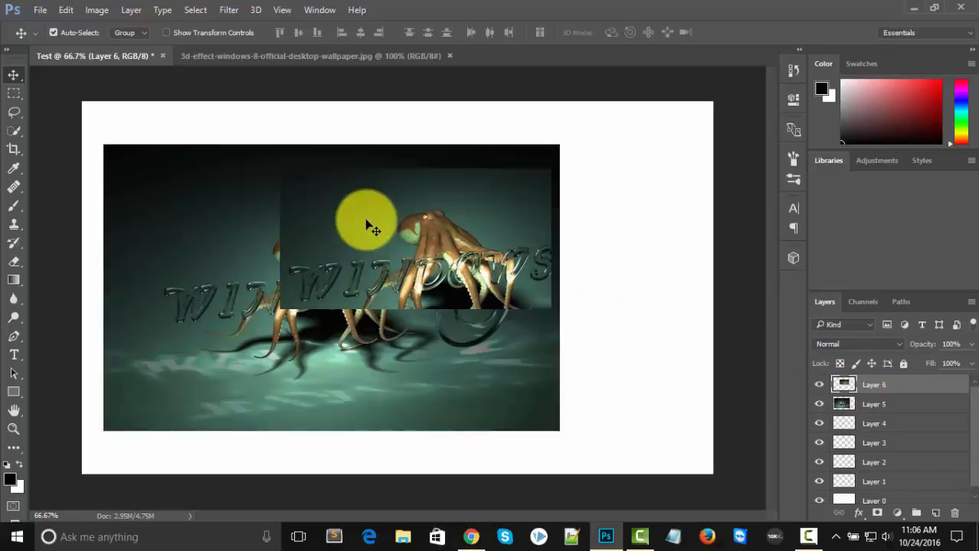
key("Delete")
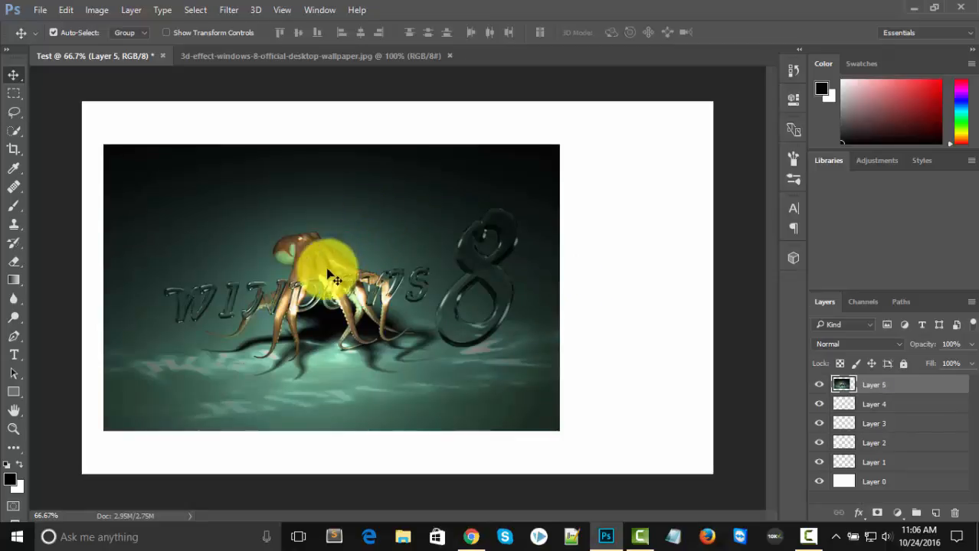
Draw a freehand Lasso selection around the octopus's head and the dark area above it, and copy it to a new layer.
left_click(13, 112)
mouse_move(327, 188)
left_mouse_down()
mouse_move(379, 252)
mouse_move(273, 273)
mouse_move(200, 237)
mouse_move(223, 162)
mouse_move(333, 197)
left_mouse_up()
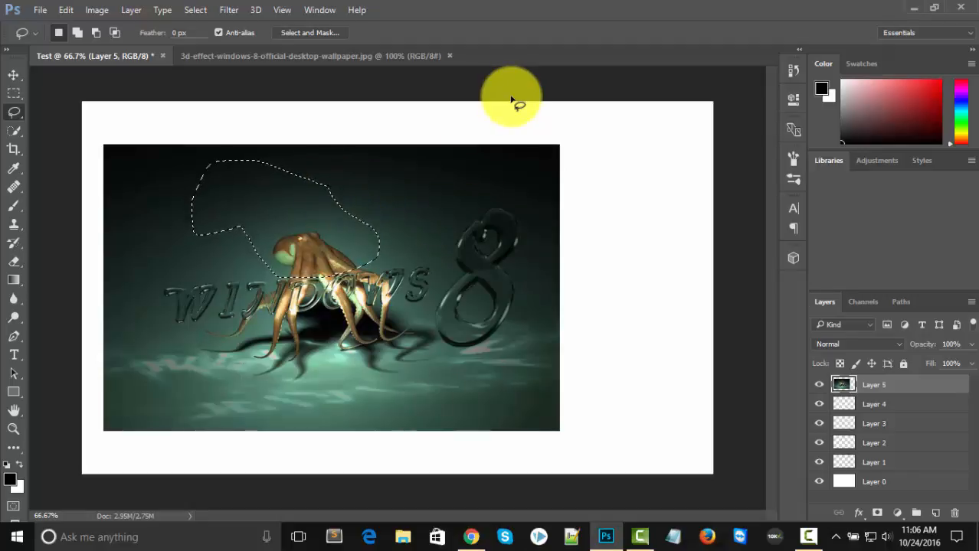
key("ctrl+j")
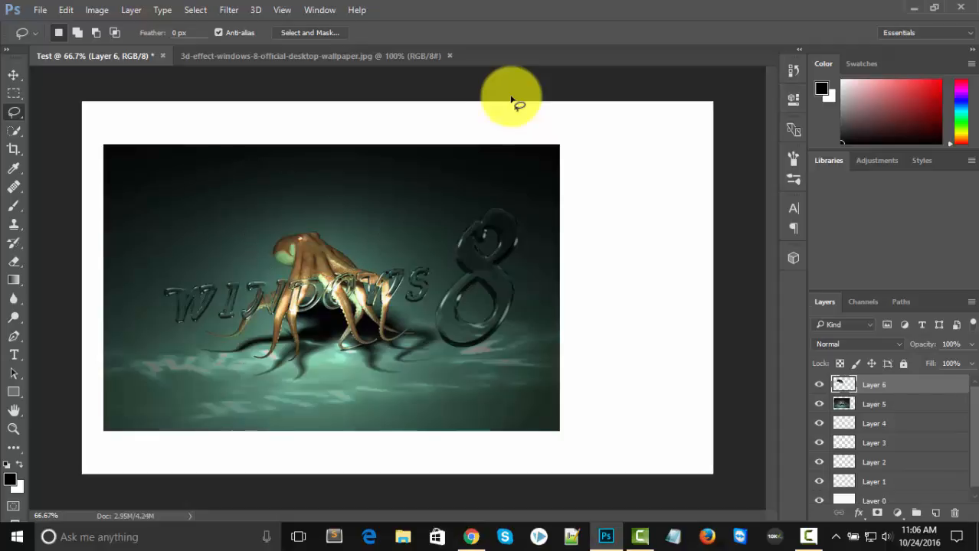
Move the copied octopus-head piece to the right with the Move tool until it overlaps the 8.
key("v")
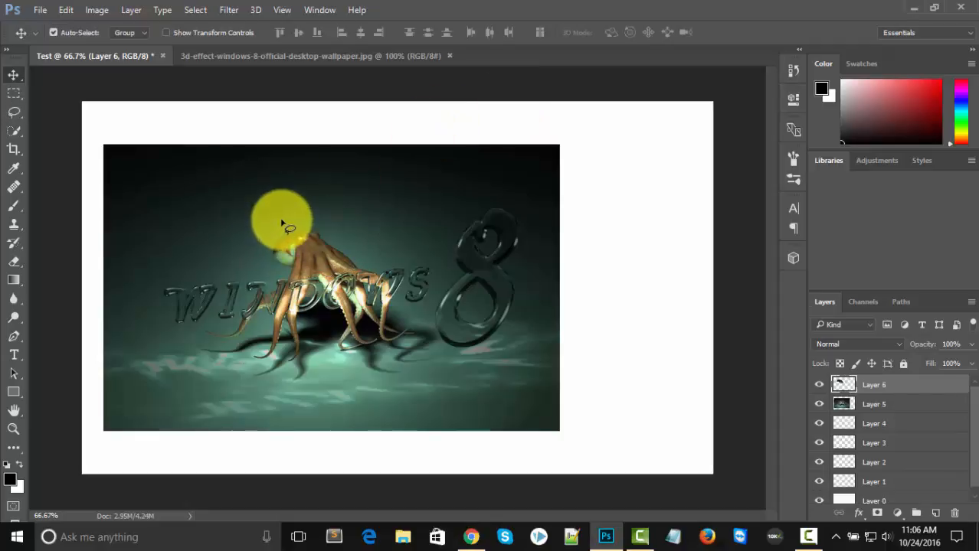
left_click_drag(290, 219, 345, 230)
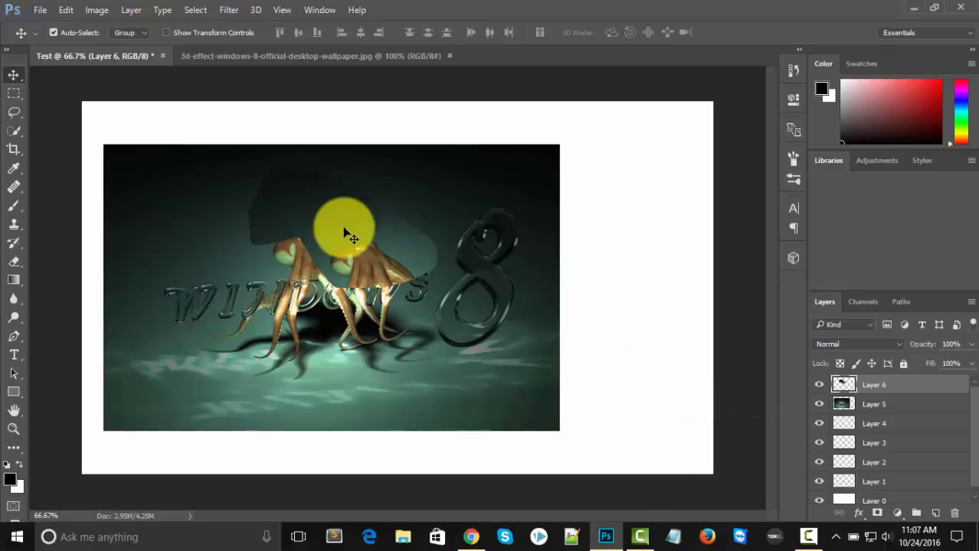
left_click_drag(352, 229, 490, 258)
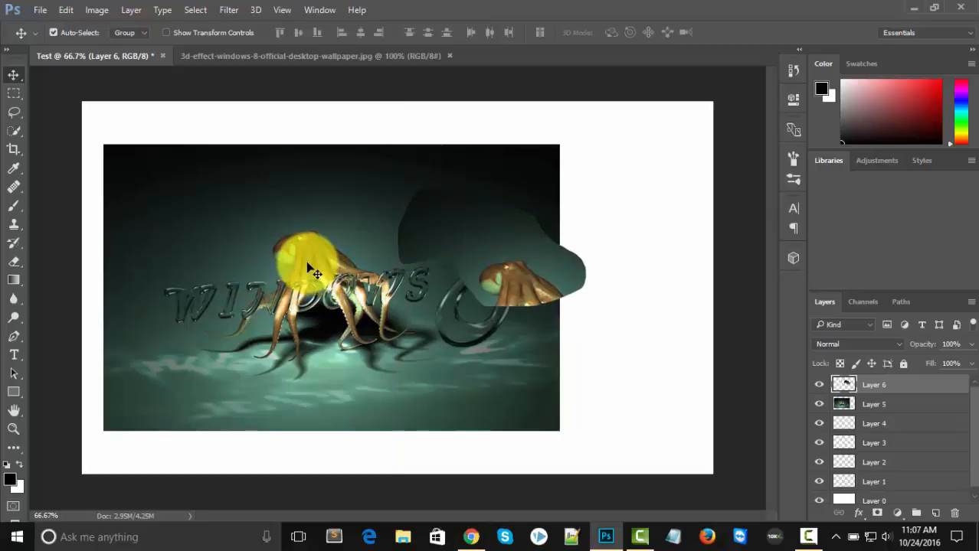
Move the wallpaper layer slightly up and right, then pick Layer 5 from the layers listed at a point on the canvas.
left_click(306, 264)
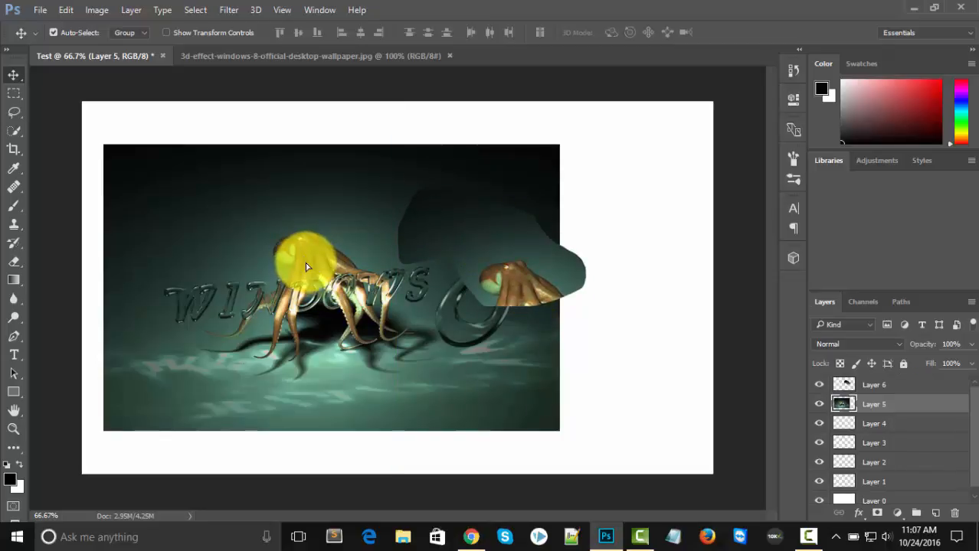
mouse_move(306, 264)
left_mouse_down()
mouse_move(285, 231)
mouse_move(322, 276)
mouse_move(315, 248)
mouse_move(308, 258)
left_mouse_up()
right_click(277, 197)
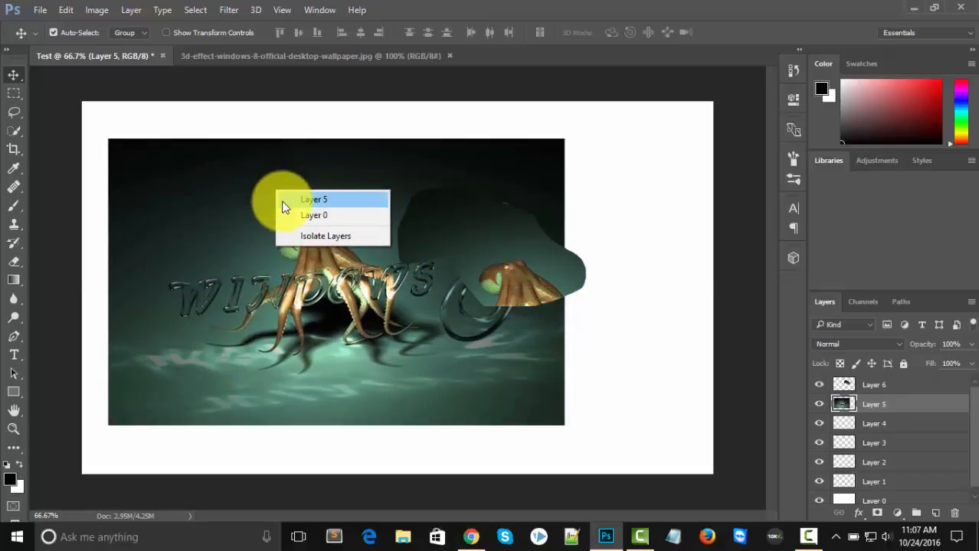
left_click(282, 202)
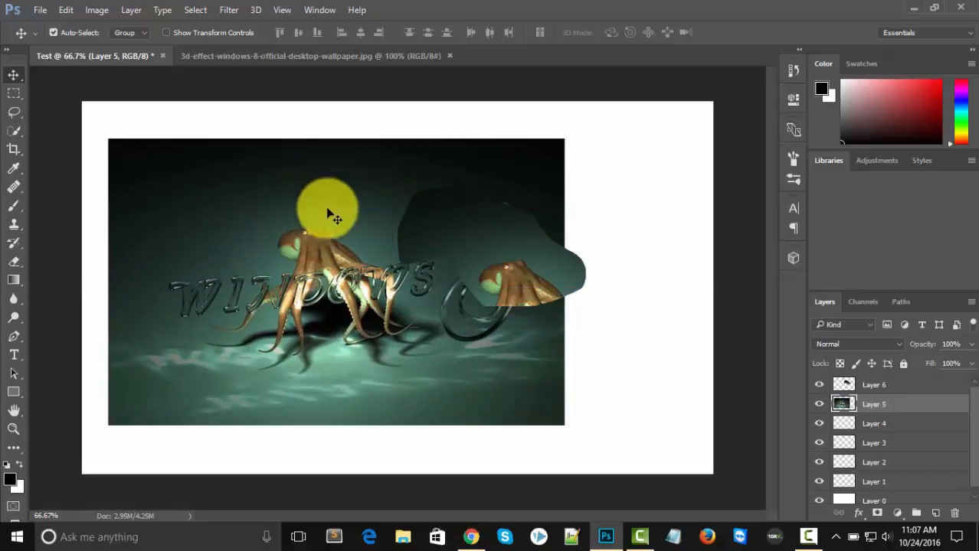
Pick the copied octopus-head layer directly on the canvas and move it slightly up and to the right.
right_click(463, 238)
left_click(465, 239)
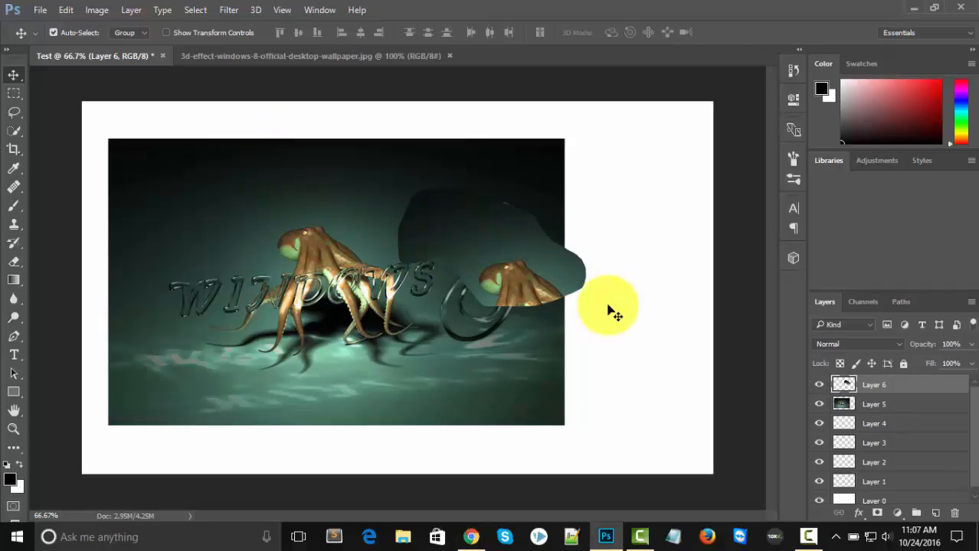
mouse_move(446, 234)
left_mouse_down()
mouse_move(449, 247)
mouse_move(506, 239)
mouse_move(418, 224)
mouse_move(460, 230)
left_mouse_up()
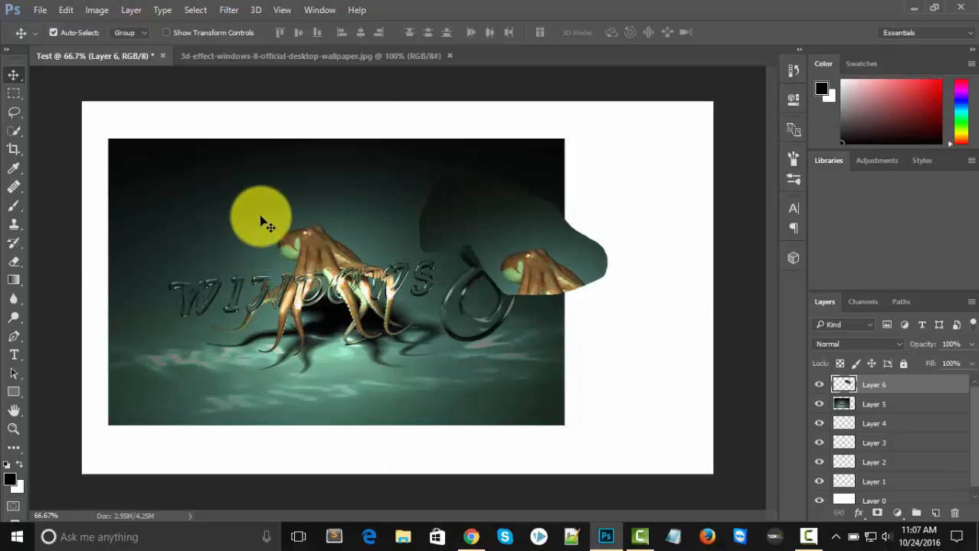
Shift the wallpaper layer slightly down and right, and reposition the octopus-head piece between the octopus and the 8.
mouse_move(262, 218)
left_mouse_down()
mouse_move(267, 207)
mouse_move(260, 218)
left_mouse_up()
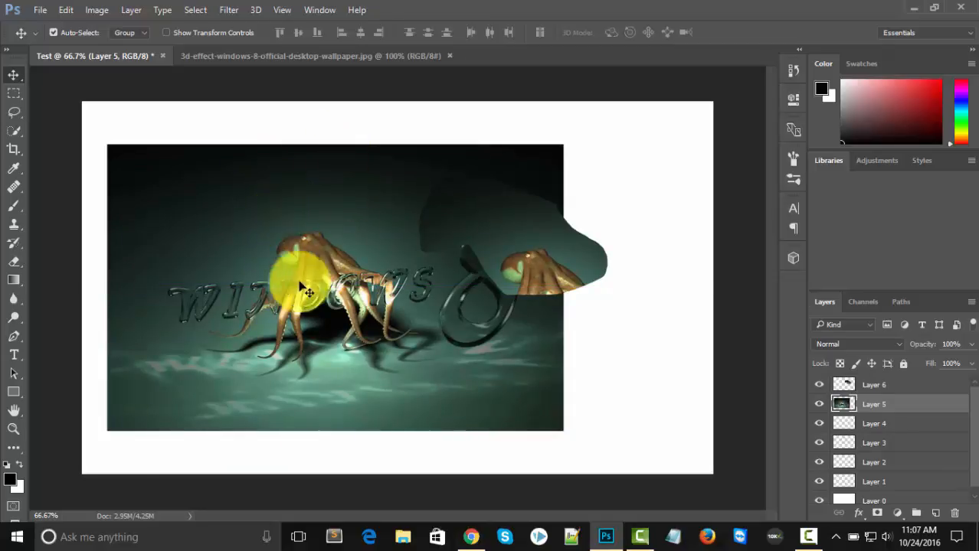
left_click_drag(285, 269, 277, 240)
left_click_drag(502, 237, 478, 262)
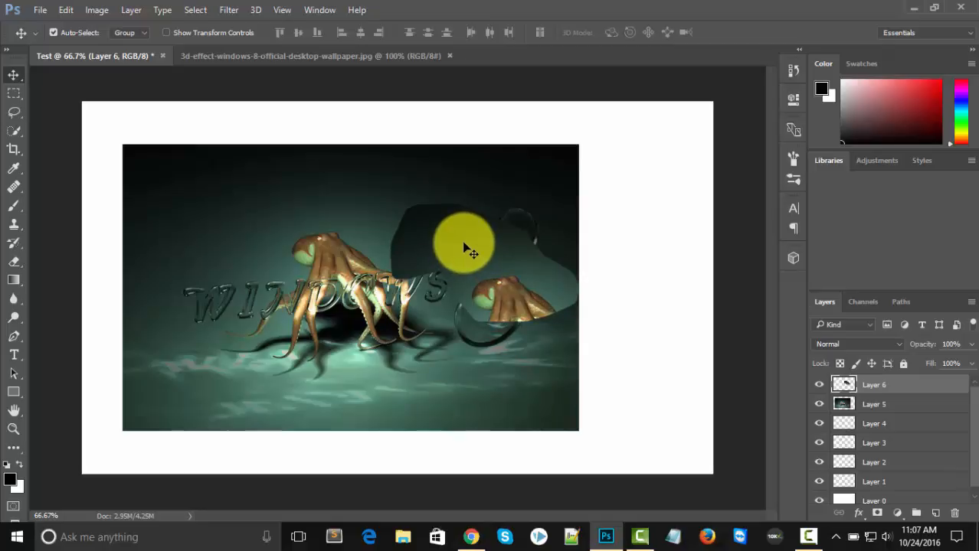
left_click_drag(465, 247, 406, 209)
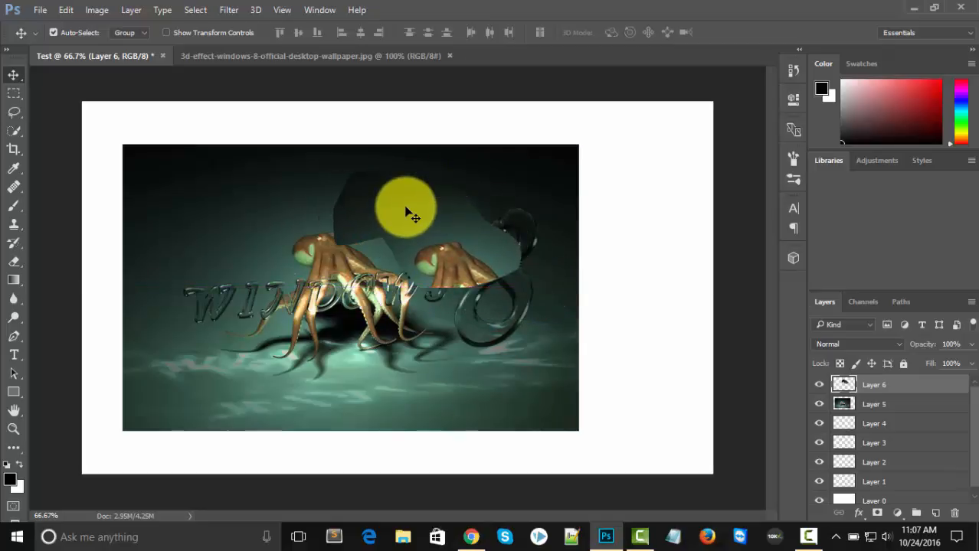
Undo the recent moves and the pasted octopus-head layer, stepping back until only the wallpaper layer remains above Layer 4.
key("ctrl+alt+z")
key("ctrl+alt+z")
key("ctrl+alt+z")
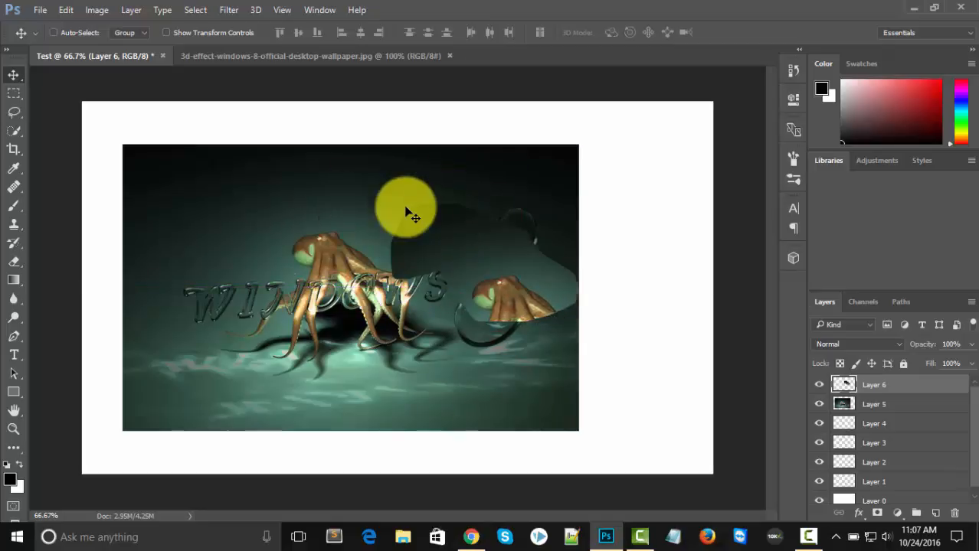
key("ctrl+alt+z")
key("ctrl+alt+z")
key("ctrl+alt+z")
key("ctrl+alt+z")
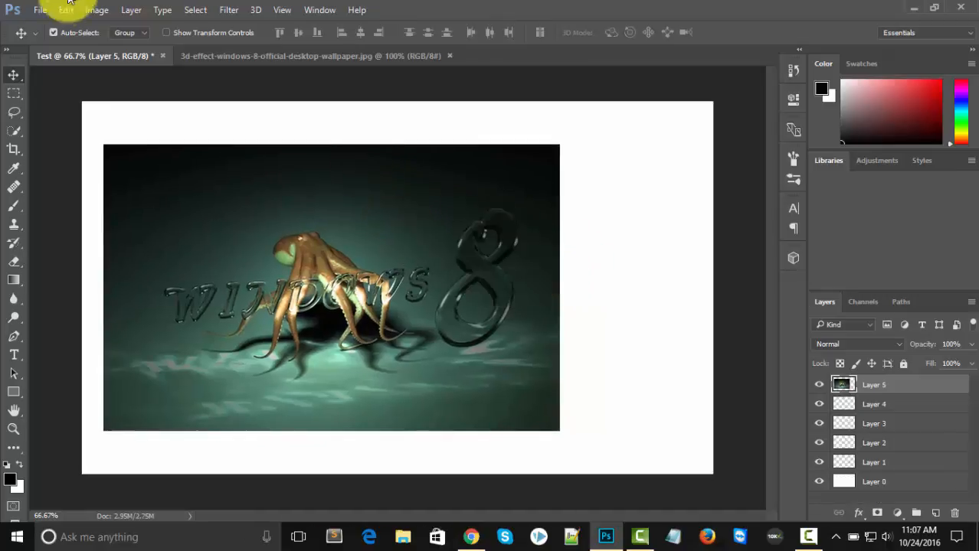
Draw freehand Lasso selections over the octopus's left side and around the area above its head, clearing each one.
left_click_drag(17, 112, 71, 112)
mouse_move(255, 176)
left_mouse_down()
mouse_move(293, 245)
mouse_move(219, 314)
mouse_move(200, 207)
mouse_move(159, 171)
mouse_move(233, 185)
mouse_move(272, 185)
left_mouse_up()
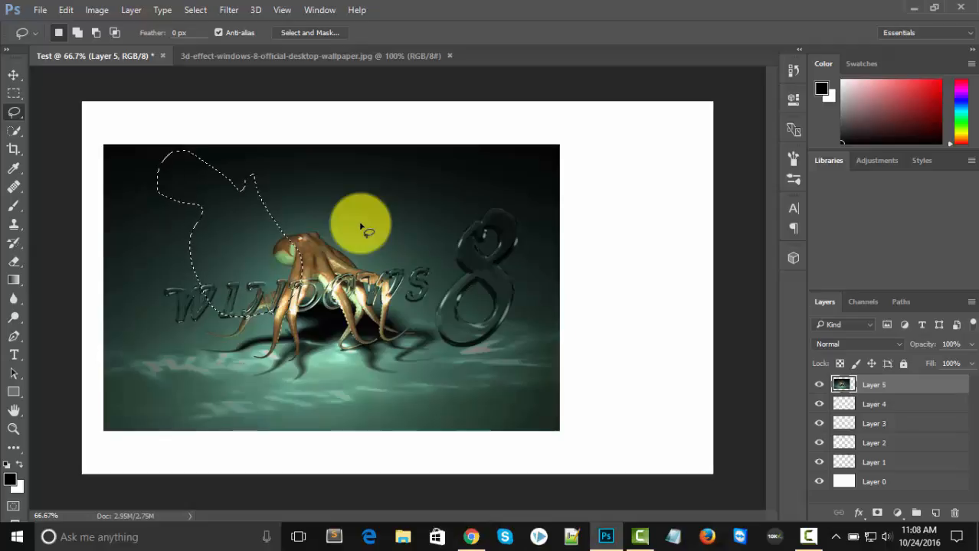
key("ctrl+d")
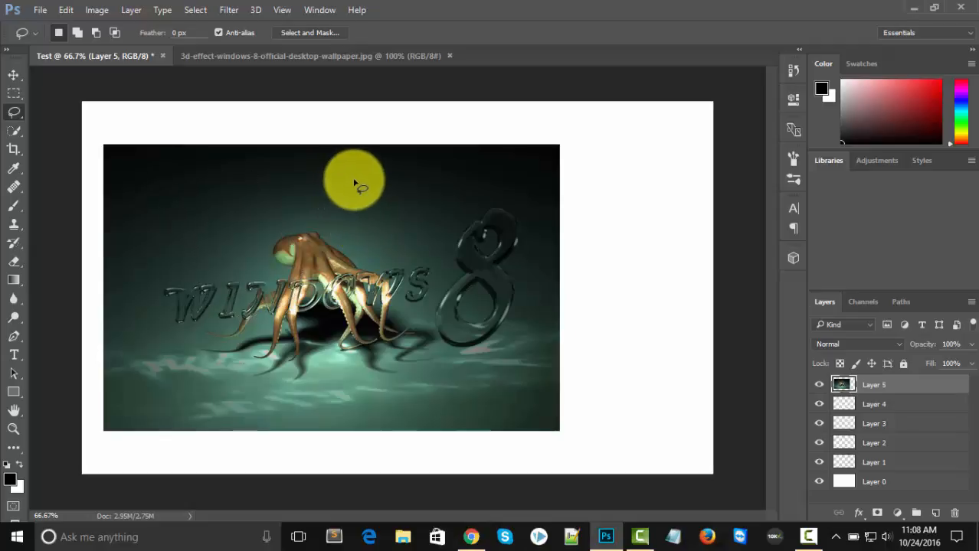
mouse_move(354, 181)
left_mouse_down()
mouse_move(370, 235)
mouse_move(363, 250)
mouse_move(286, 260)
mouse_move(233, 205)
mouse_move(238, 180)
mouse_move(265, 184)
mouse_move(278, 166)
mouse_move(289, 164)
mouse_move(292, 178)
mouse_move(355, 180)
left_mouse_up()
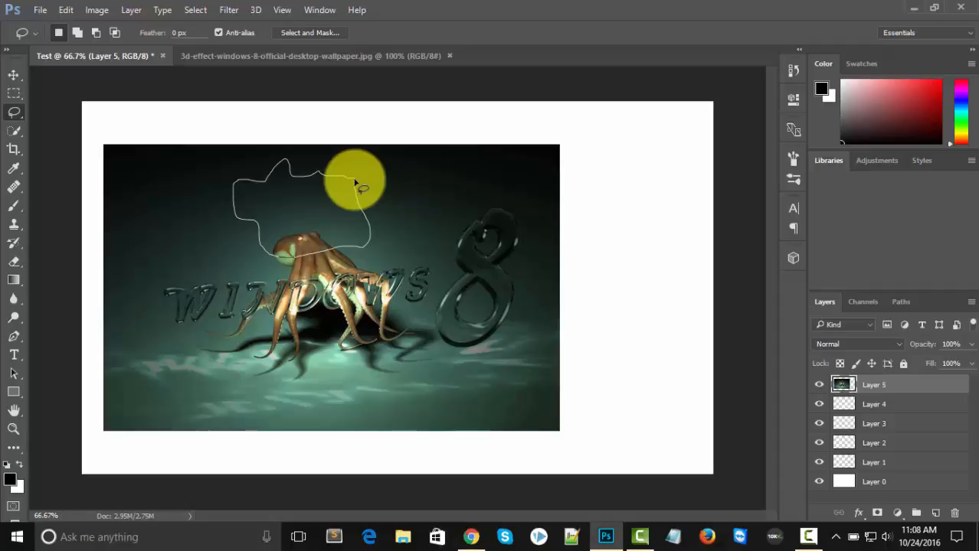
left_click_drag(355, 182, 355, 182)
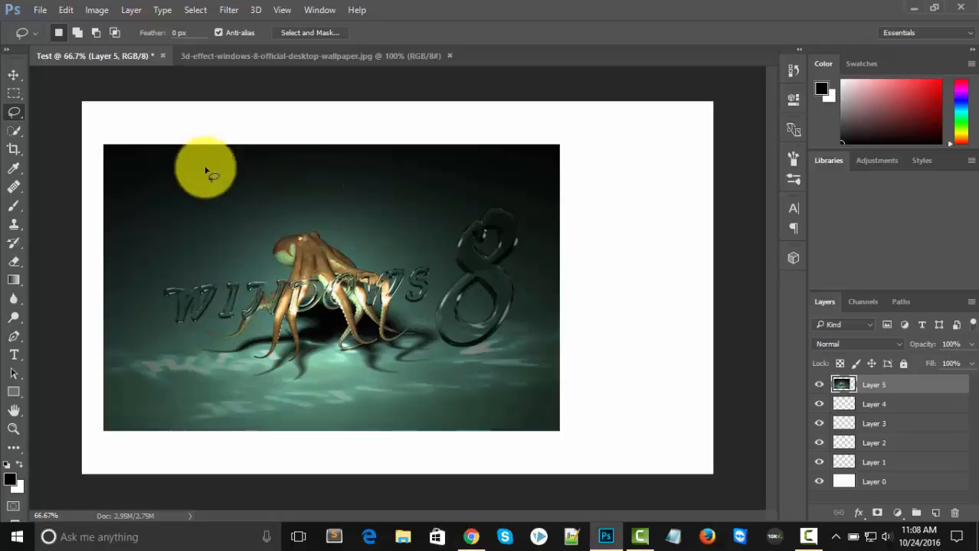
Show the lasso tool group and switch from the Lasso Tool to the Polygonal Lasso Tool.
right_click(11, 115)
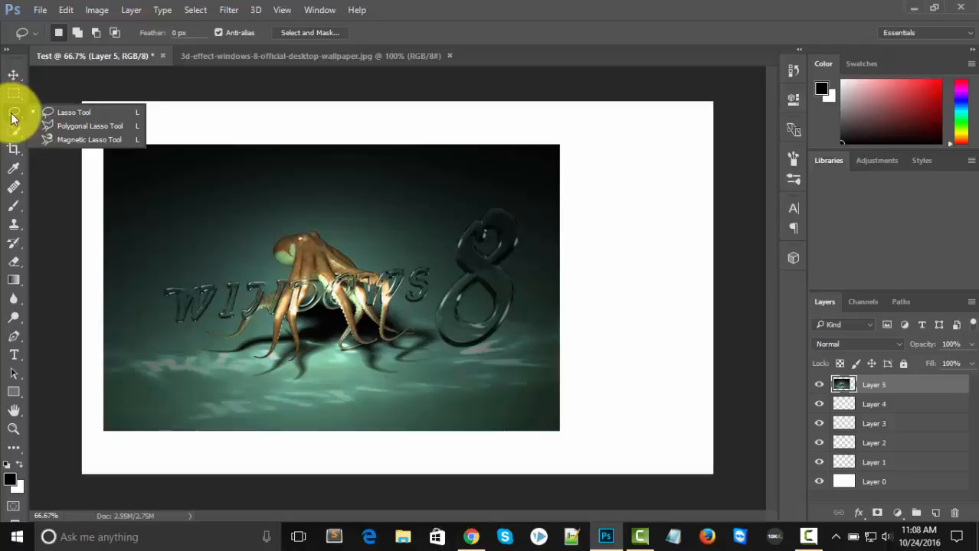
left_click(56, 111)
right_click(15, 111)
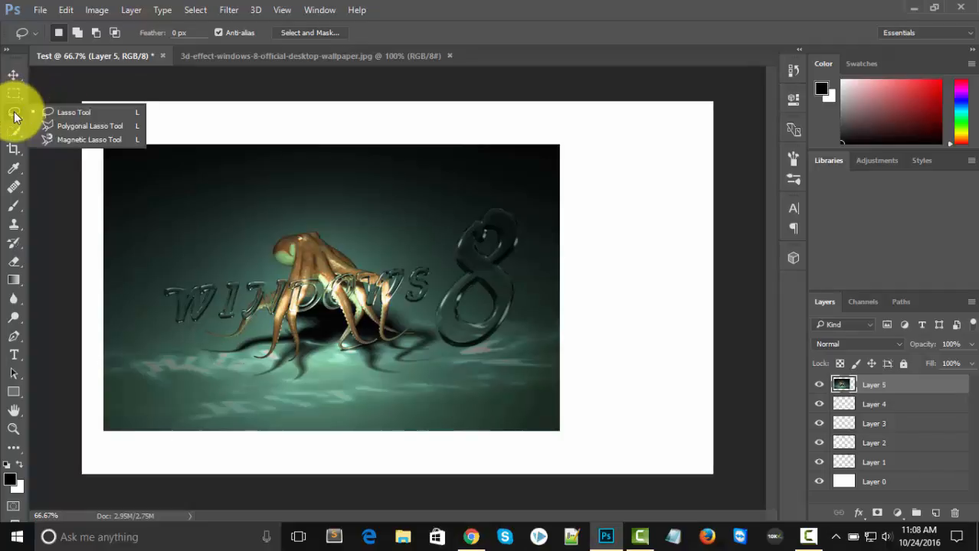
left_click(72, 126)
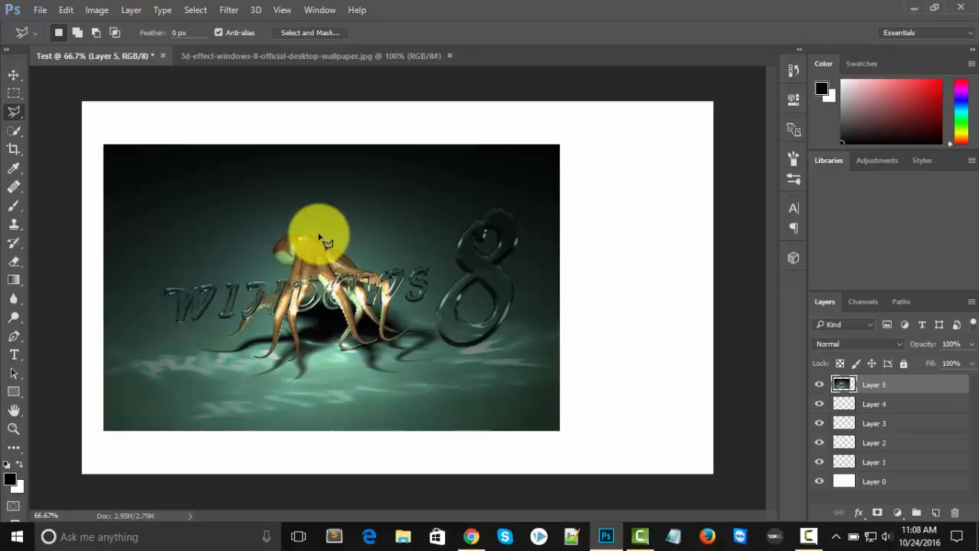
Zoom in to 200% and move the wallpaper layer down and right to bring the whole octopus head into view.
key("ctrl+1")
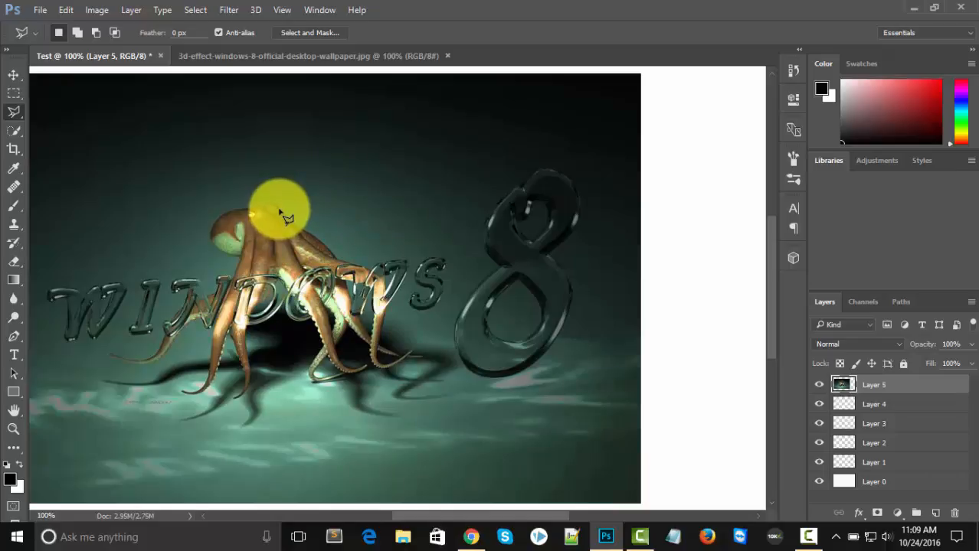
key("ctrl+plus")
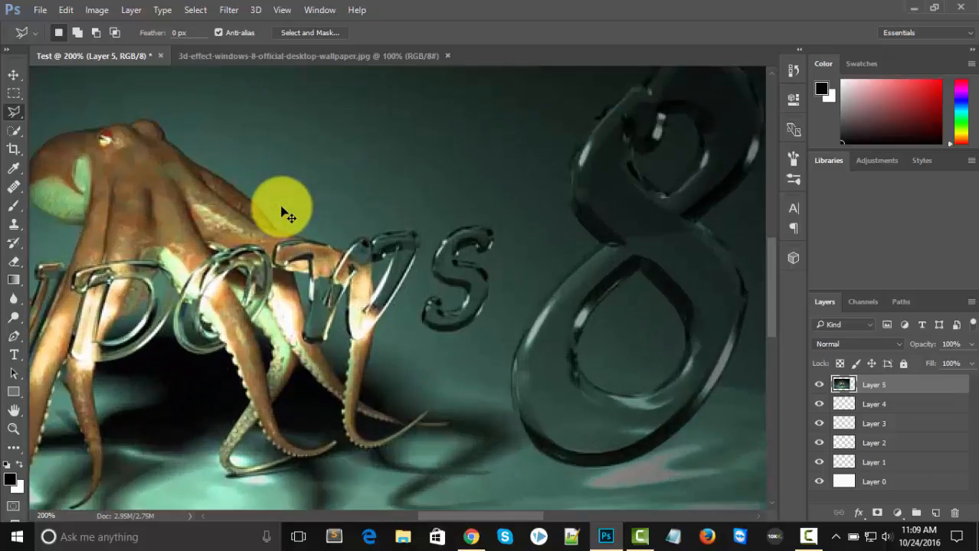
key("v")
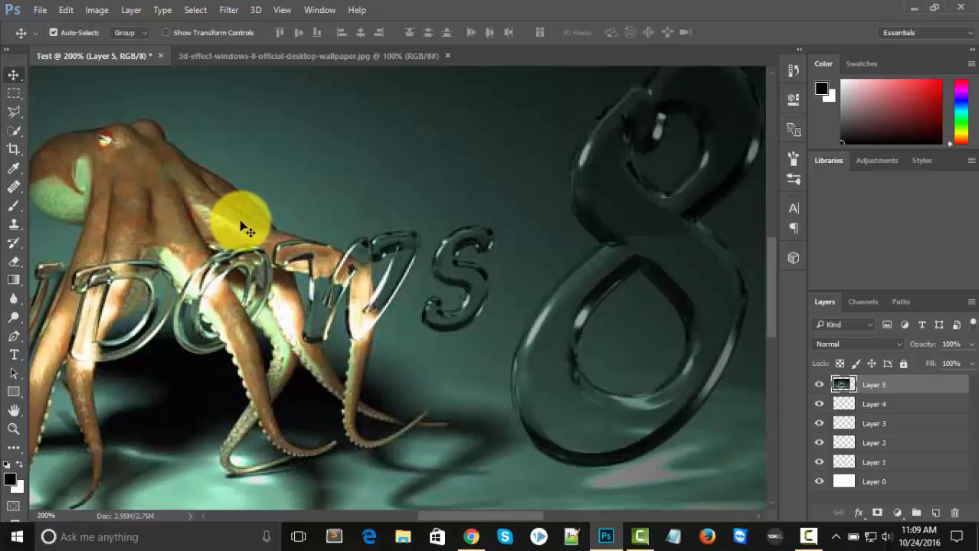
left_click_drag(285, 245, 371, 293)
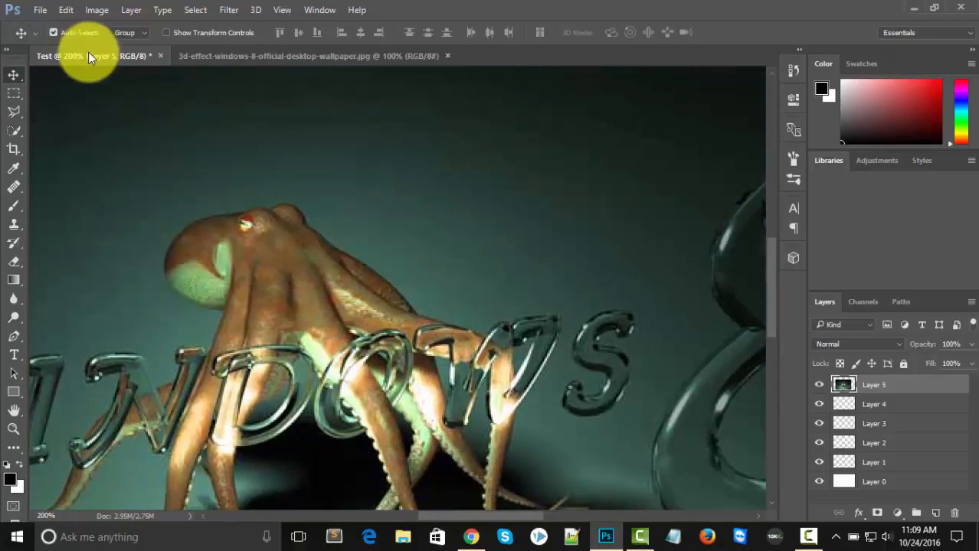
Trace a closed Polygonal Lasso selection around the octopus's right half, including the W, starting and ending at the top of its head.
left_click(17, 113)
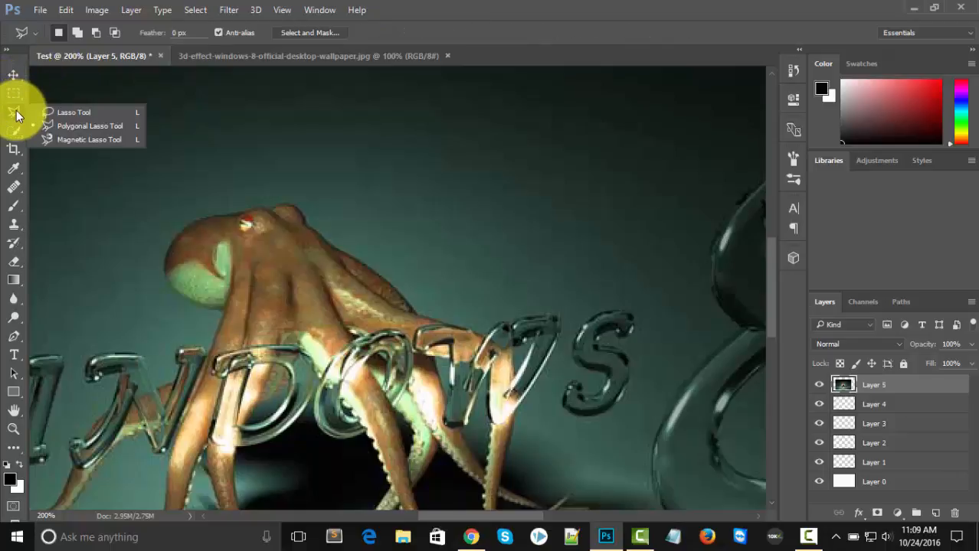
left_click(18, 114)
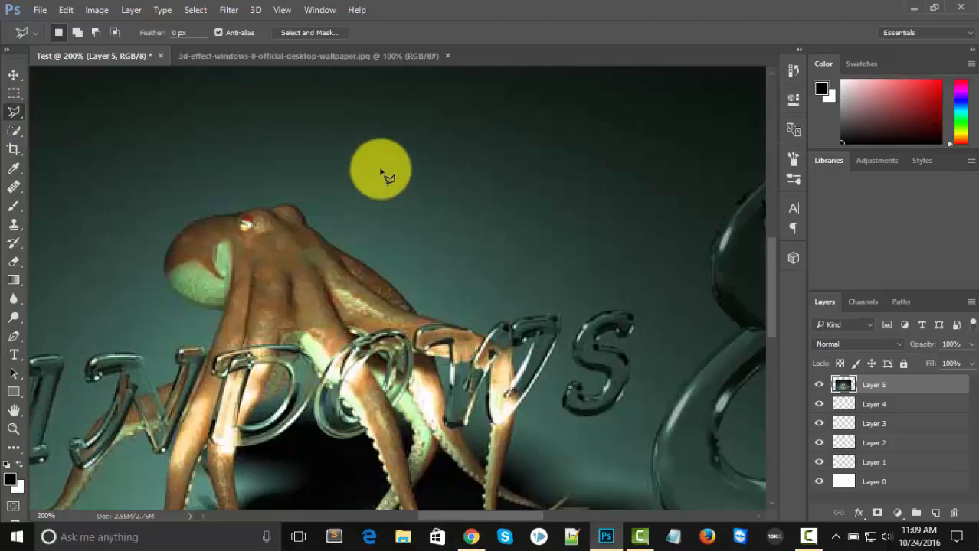
left_click(12, 113)
left_click(10, 112)
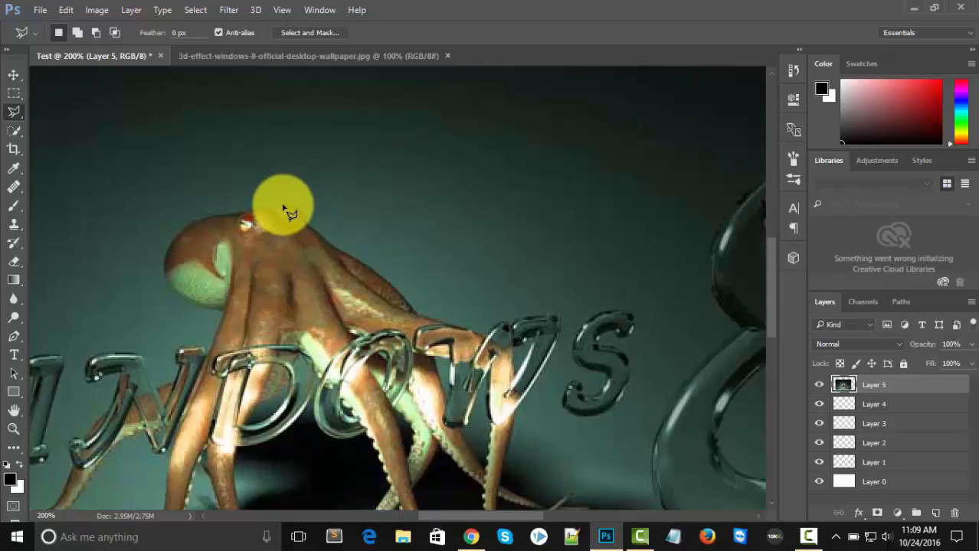
left_click(283, 206)
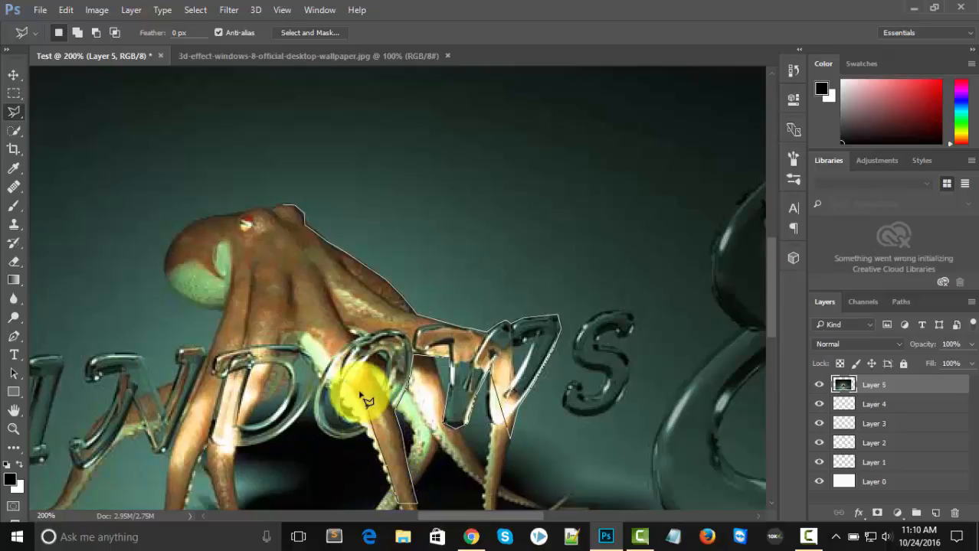
left_click(303, 335)
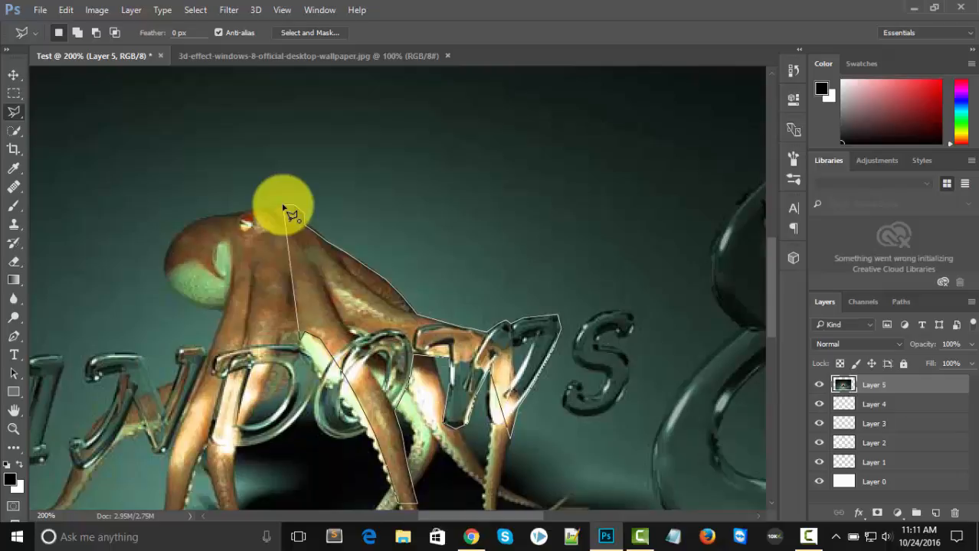
left_click(284, 206)
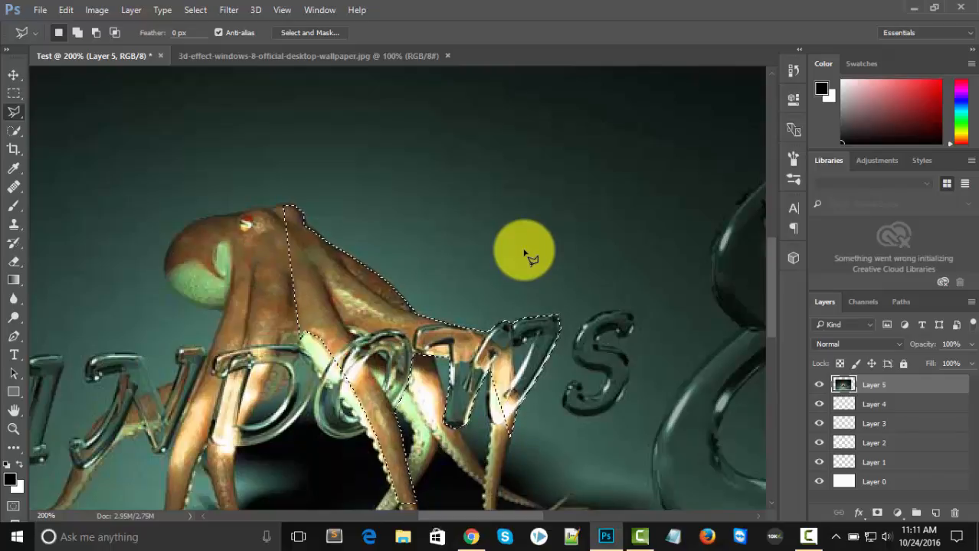
Copy the selected octopus half to a new layer and move the copy up and right of the original.
key("v")
mouse_move(343, 331)
left_mouse_down()
mouse_move(397, 299)
mouse_move(415, 258)
mouse_move(349, 320)
left_mouse_up()
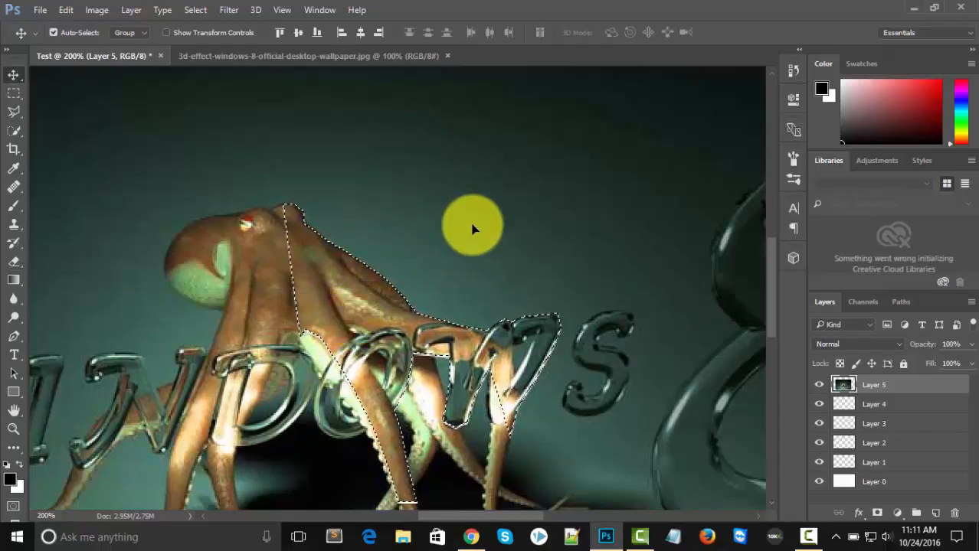
key("ctrl+c")
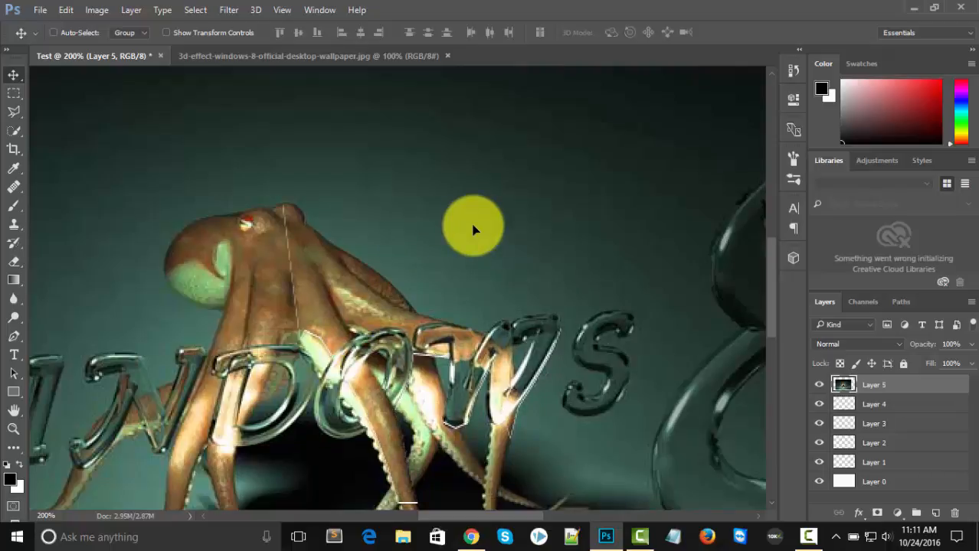
key("ctrl+v")
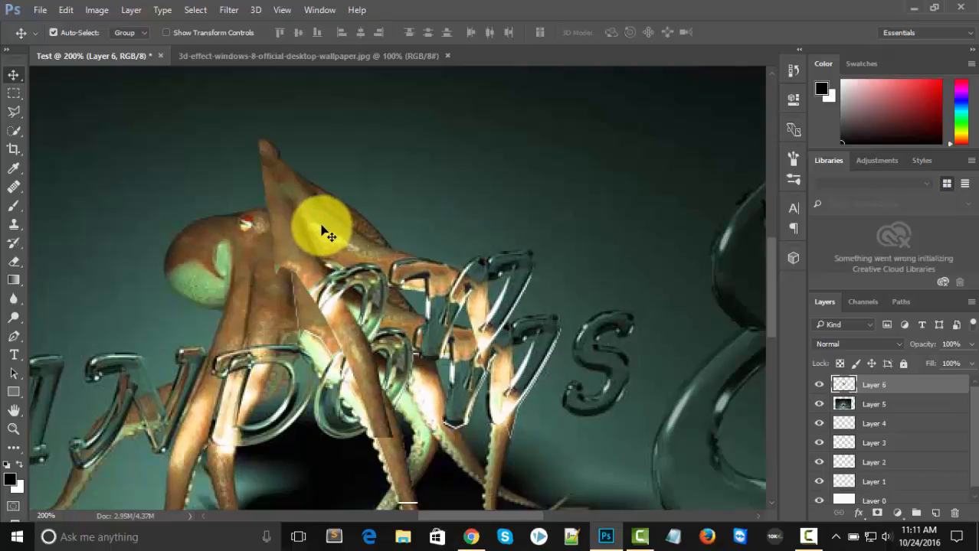
left_click_drag(321, 223, 389, 208)
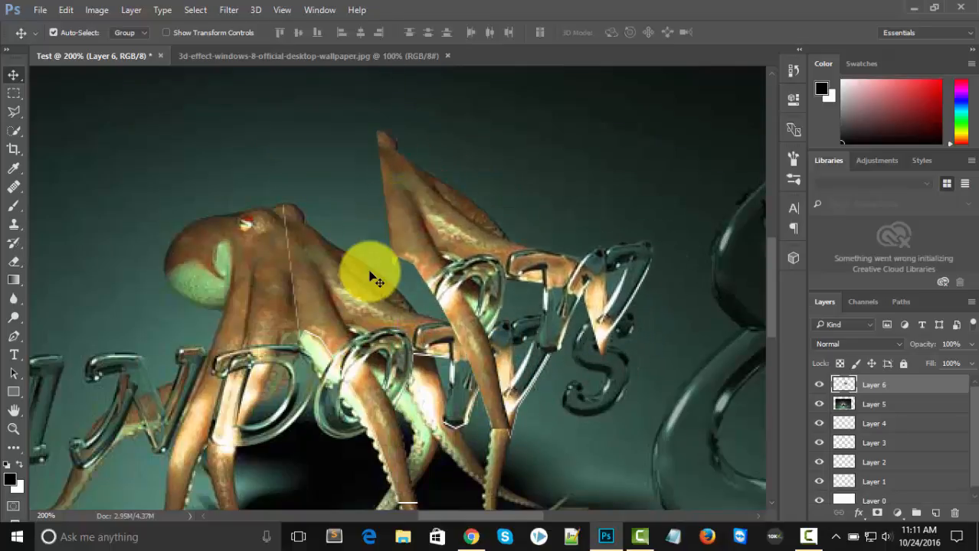
Undo the move, the pasted copy and the polygonal selection of the octopus half.
key("ctrl+alt+z")
key("ctrl+alt+z")
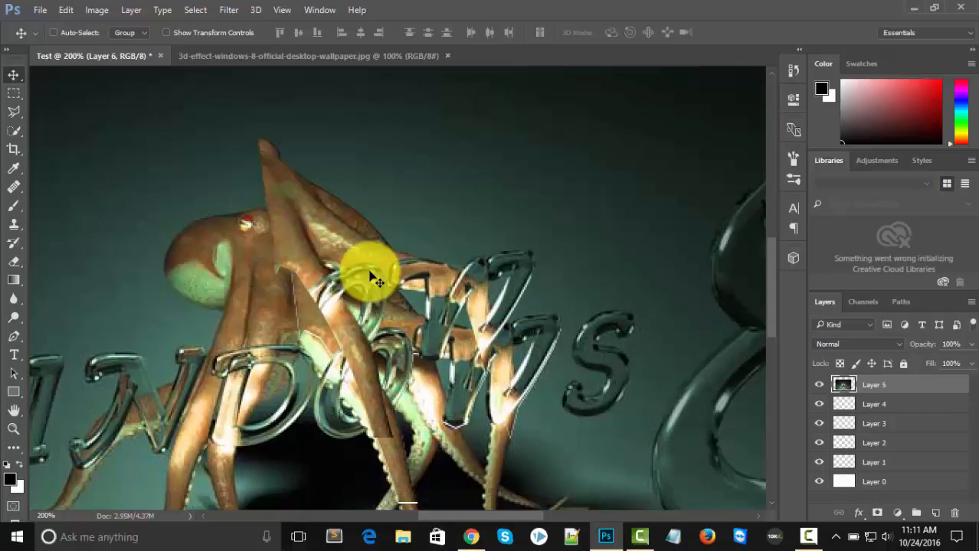
key("ctrl+alt+z")
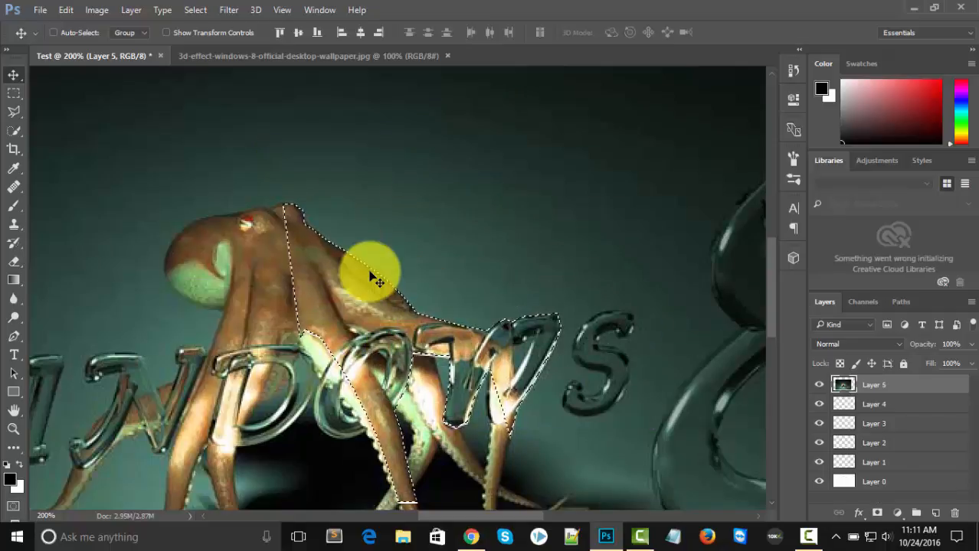
key("ctrl+alt+z")
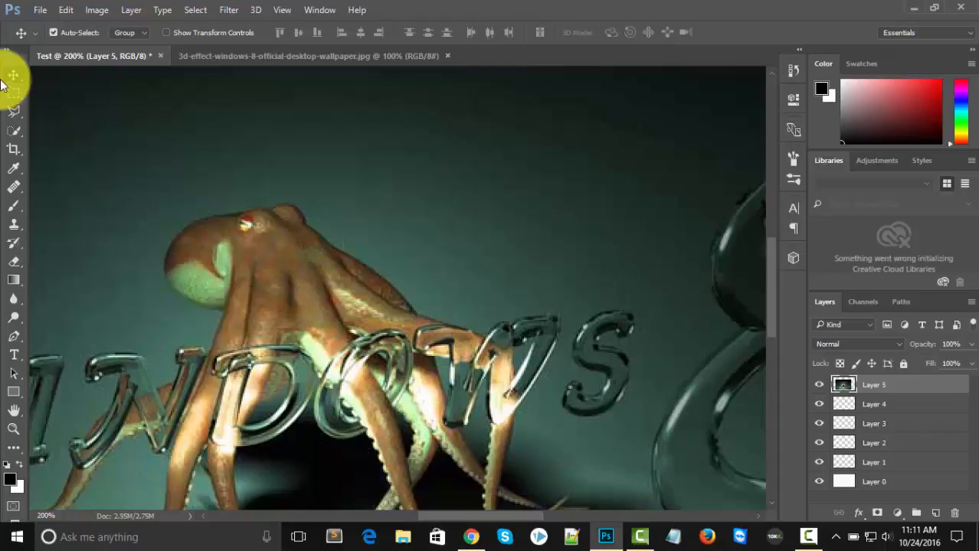
Start a Polygonal Lasso outline from the octopus's head along its back to the W, panning toward the tentacles midway.
key("m")
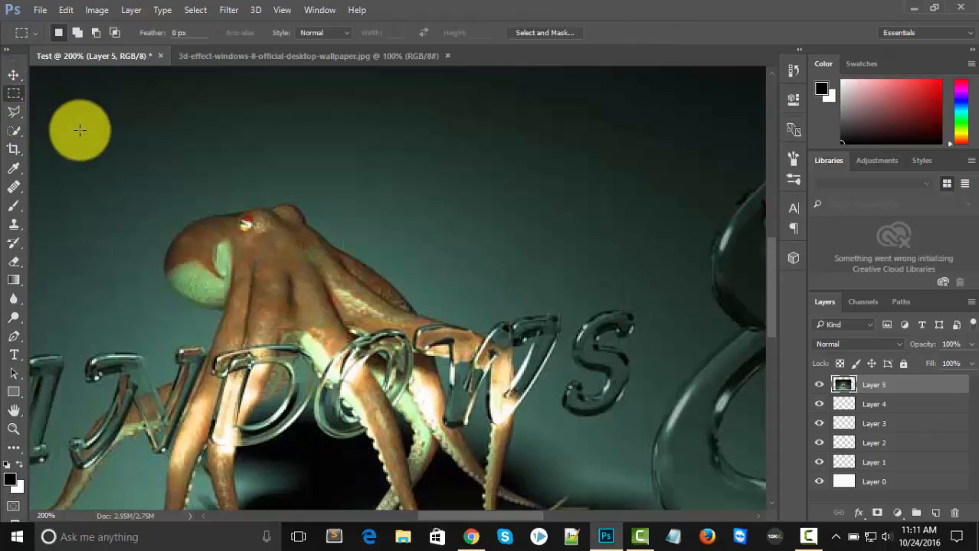
key("l")
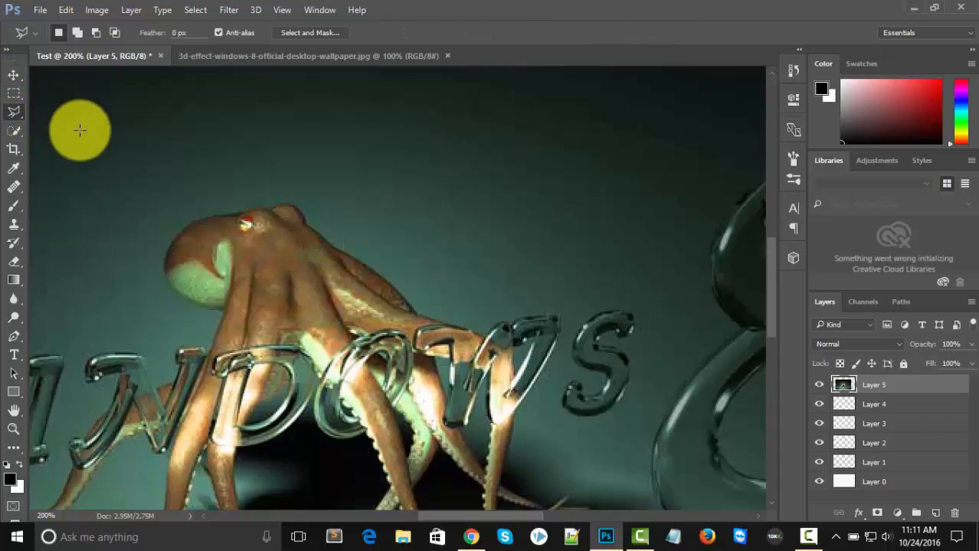
left_click(281, 218)
left_click(323, 274)
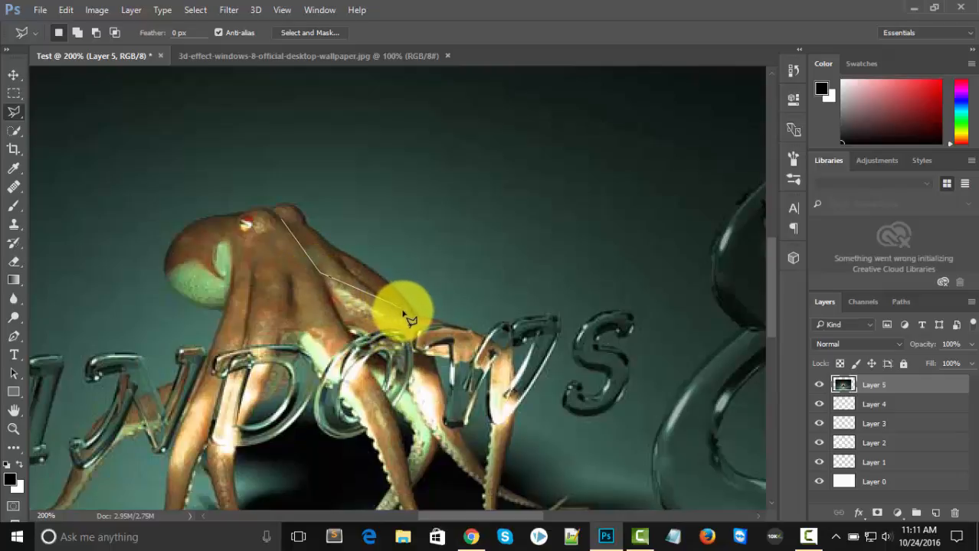
left_click(411, 314)
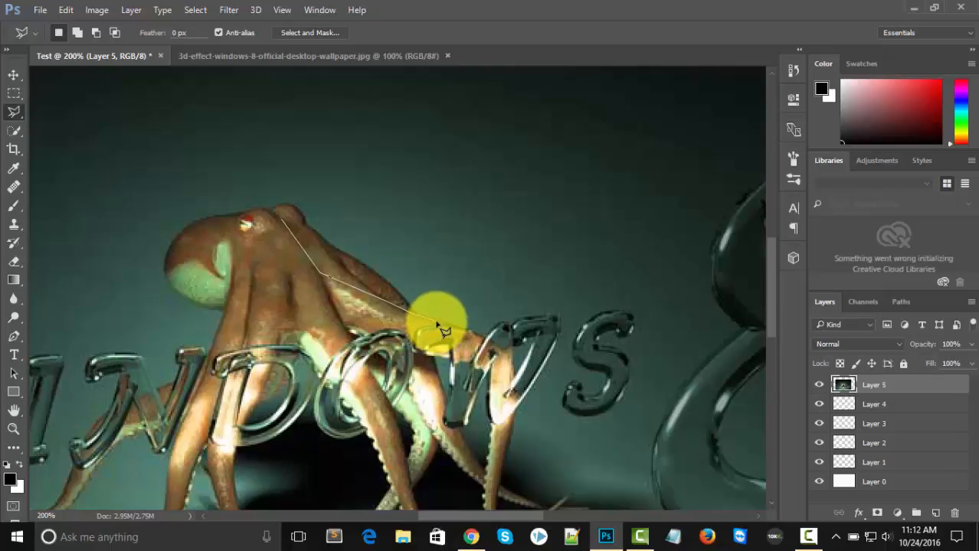
left_click(439, 324)
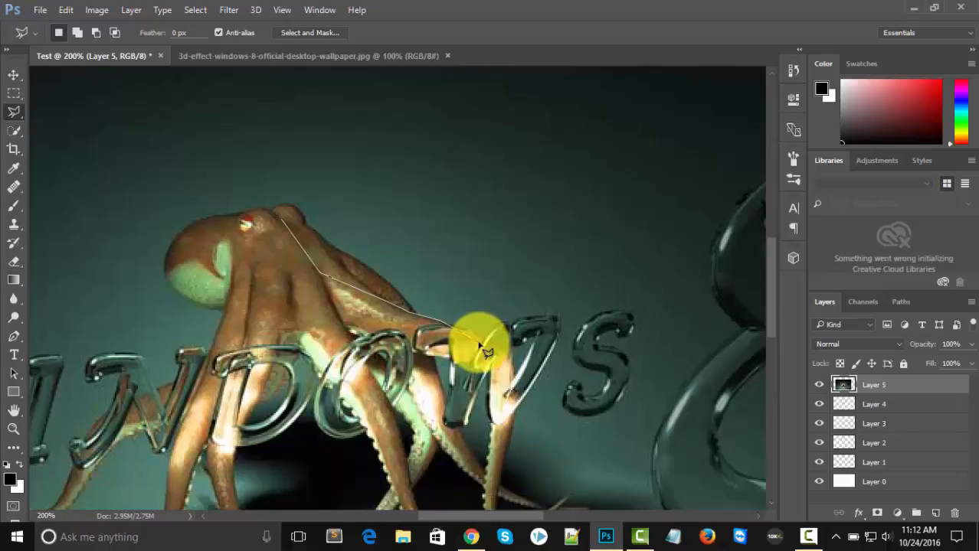
key("space")
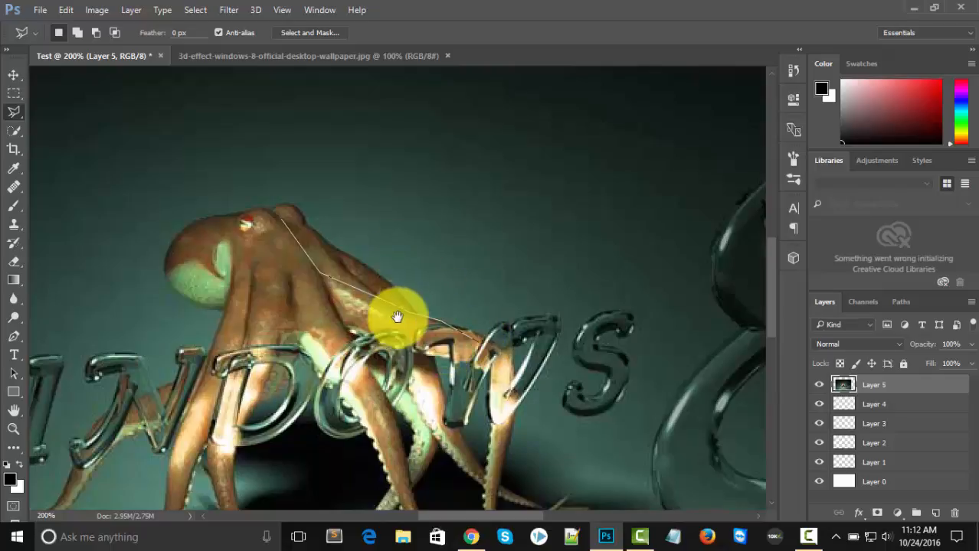
left_click_drag(364, 297, 454, 251)
left_click_drag(416, 238, 346, 218)
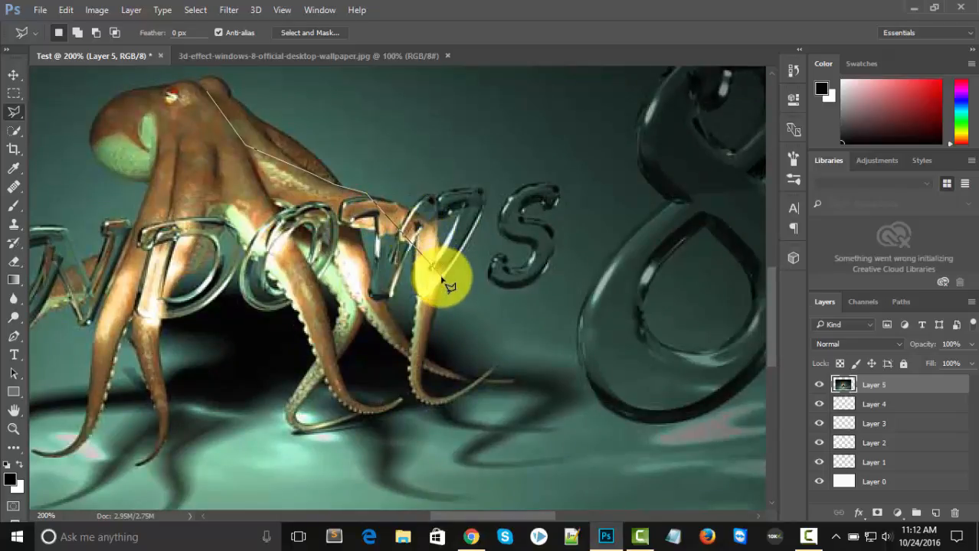
left_click(410, 211)
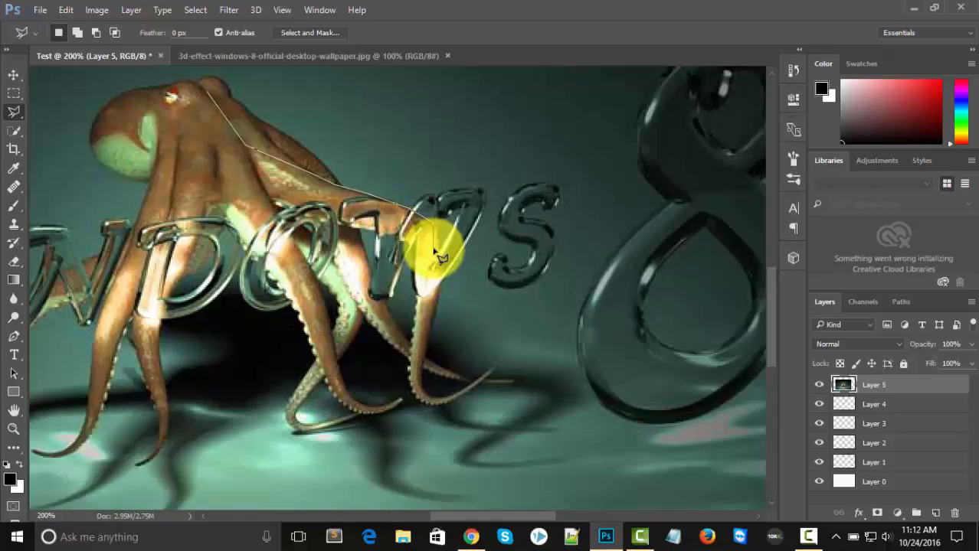
Remove the placed Polygonal Lasso points one by one and delete the wallpaper layer, Layer 5.
key("Delete")
key("Delete")
key("Delete")
key("Delete")
key("Delete")
key("Delete")
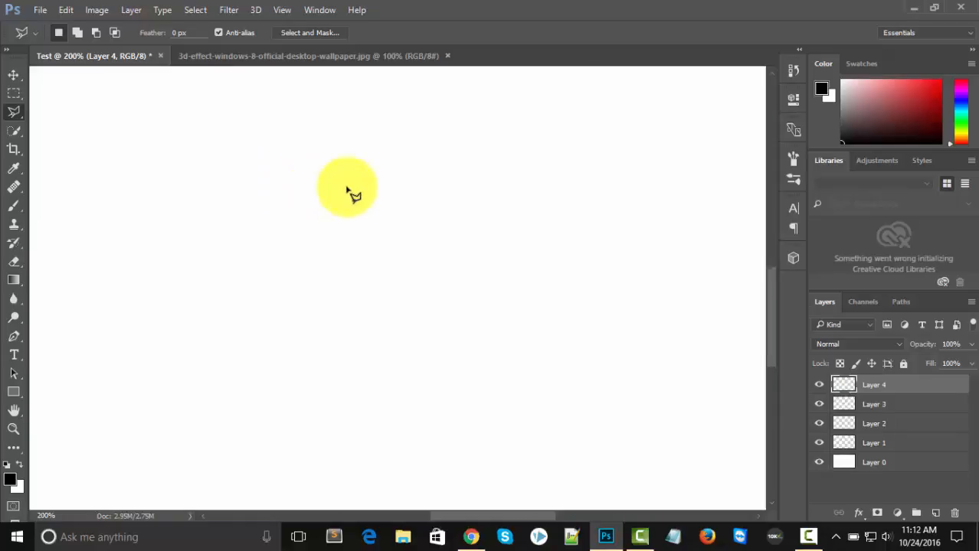
Undo the deletion of the wallpaper layer and show the whole canvas.
key("ctrl+z")
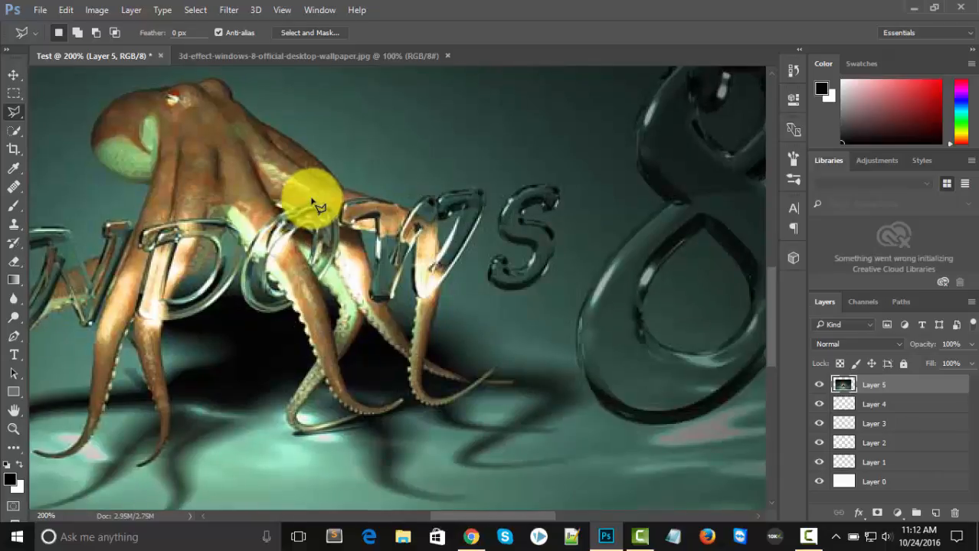
key("ctrl+minus")
key("ctrl+minus")
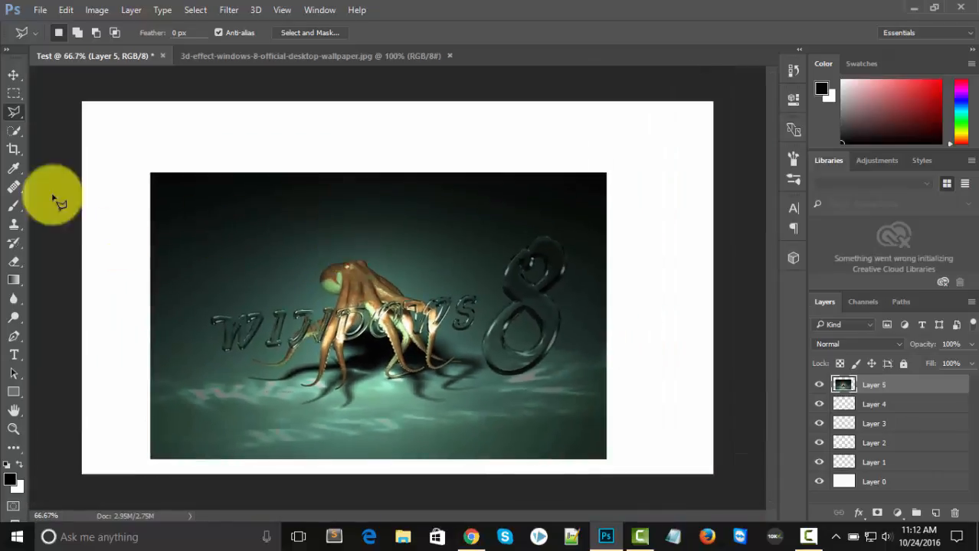
Select the octopus's back and outstretched tentacle around the W with the Magnetic Lasso, closing the outline behind the head.
right_click(20, 112)
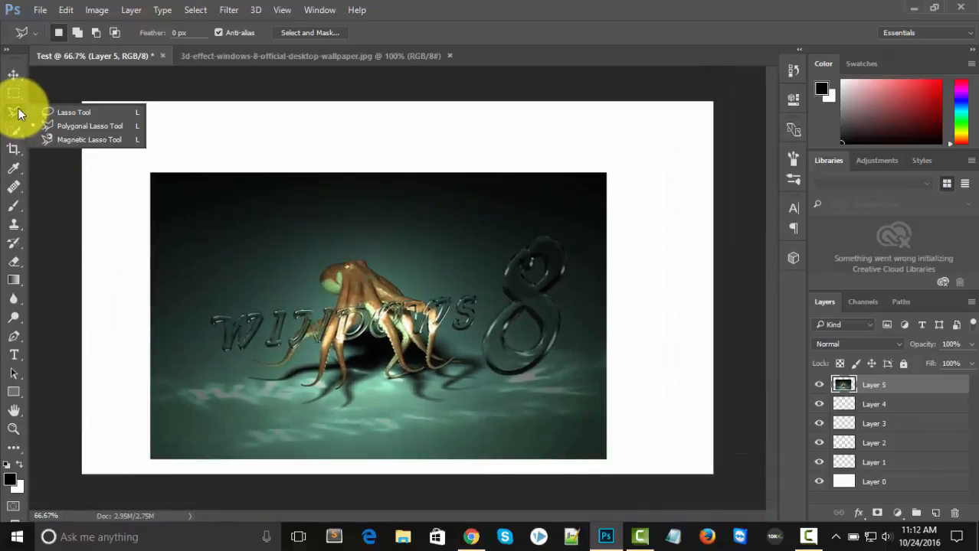
left_click(63, 139)
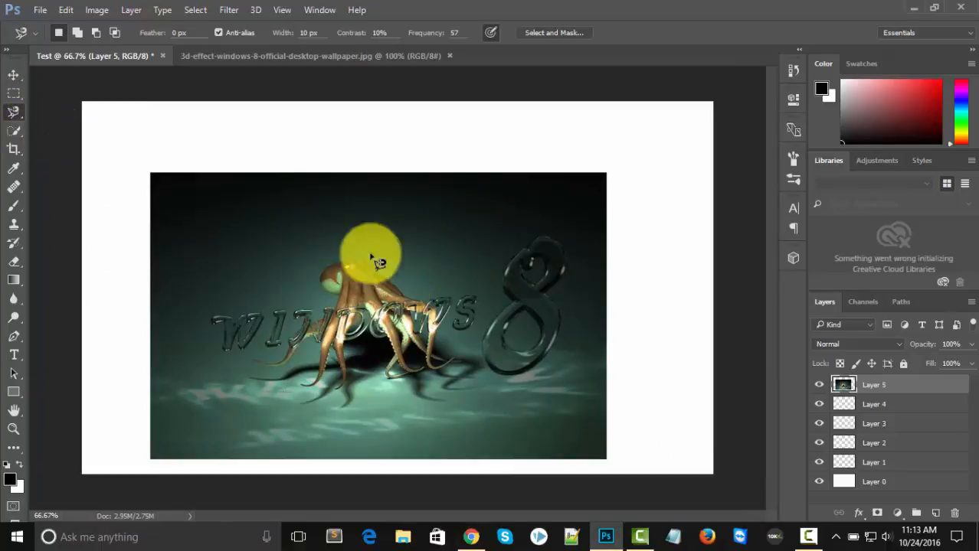
key("ctrl+plus")
key("ctrl+plus")
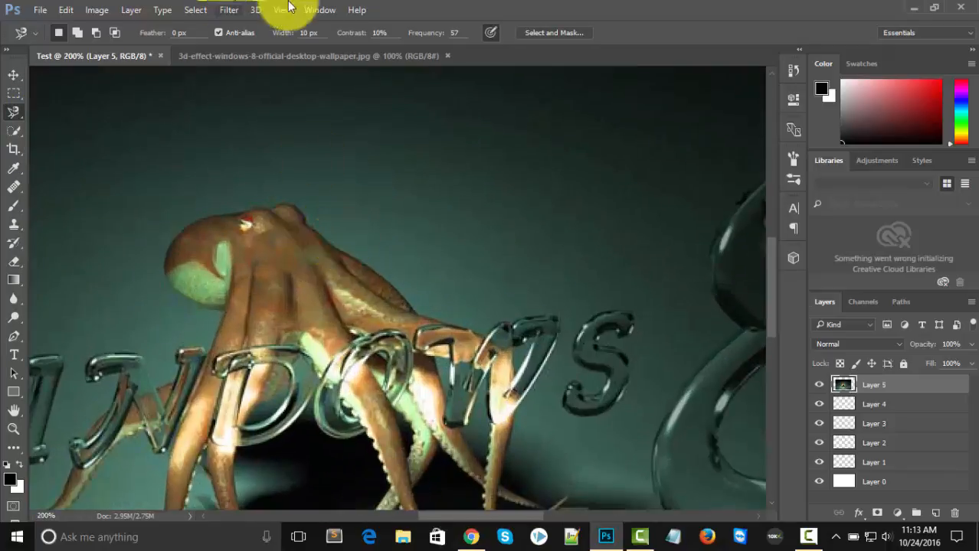
left_click(11, 116)
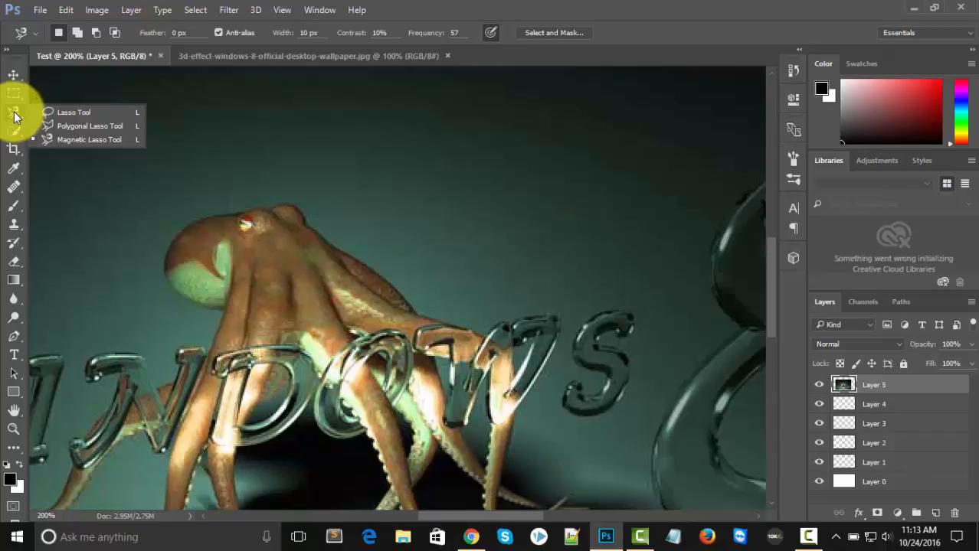
left_click(76, 140)
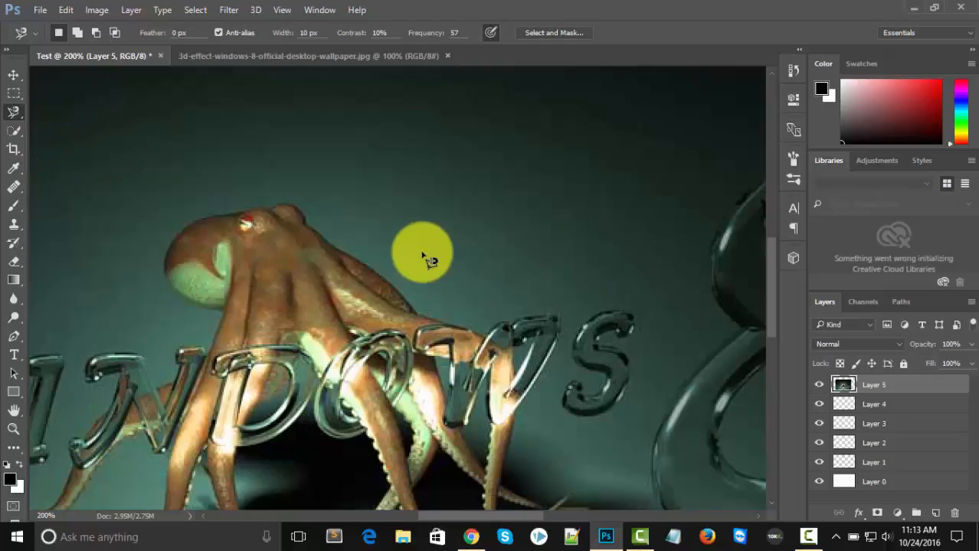
left_click(305, 226)
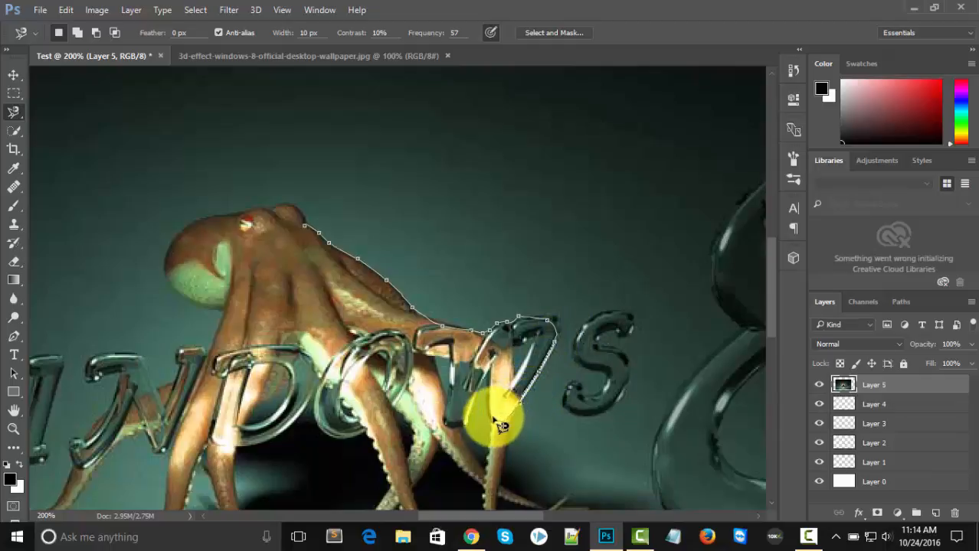
left_click(304, 230)
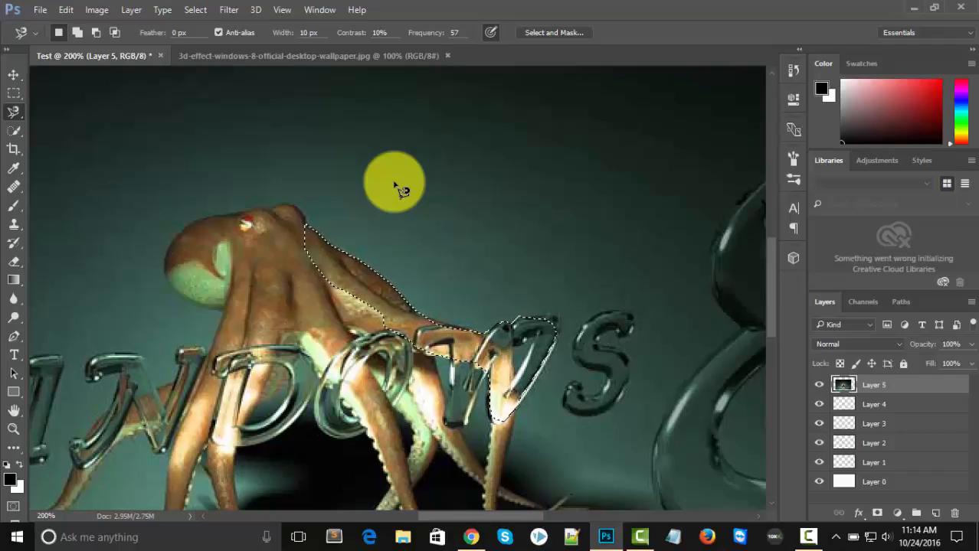
Try moving the selected tentacle area slightly and clearing the selection, undoing each attempt.
key("v")
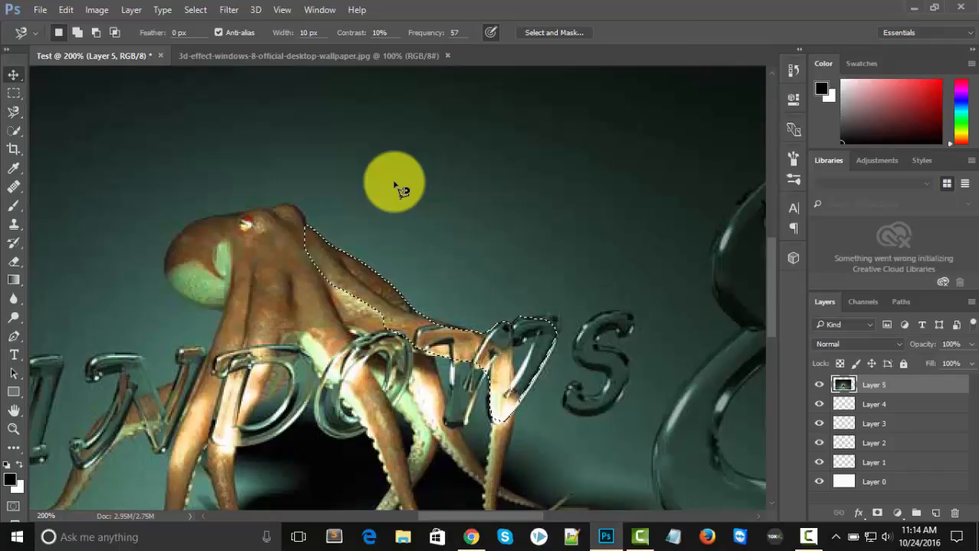
mouse_move(339, 284)
left_mouse_down()
mouse_move(366, 274)
mouse_move(345, 223)
mouse_move(346, 266)
left_mouse_up()
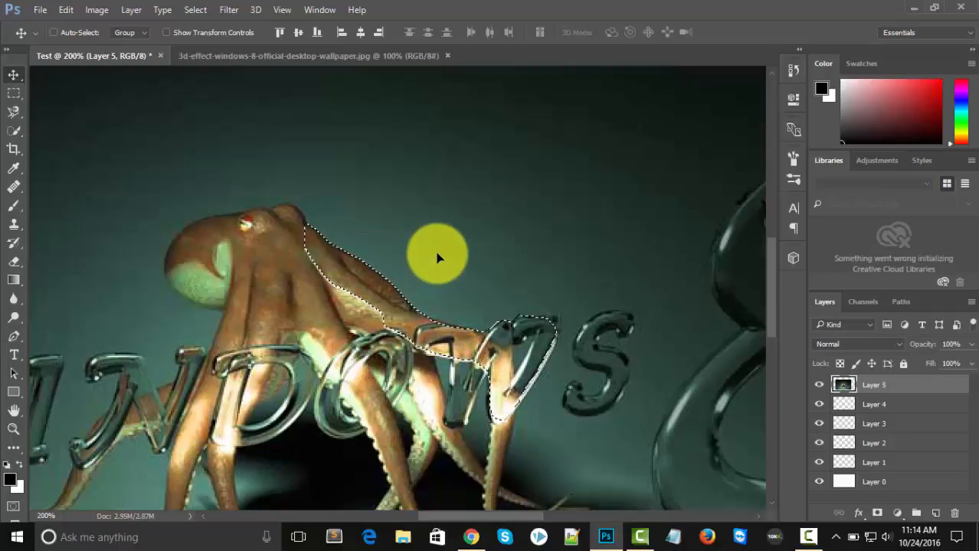
key("ctrl+z")
key("ctrl+z")
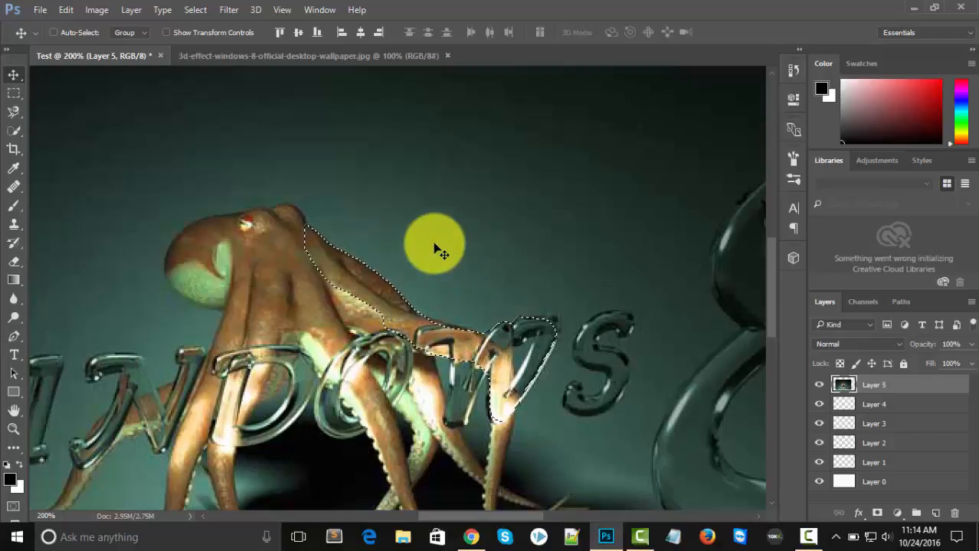
key("ctrl+d")
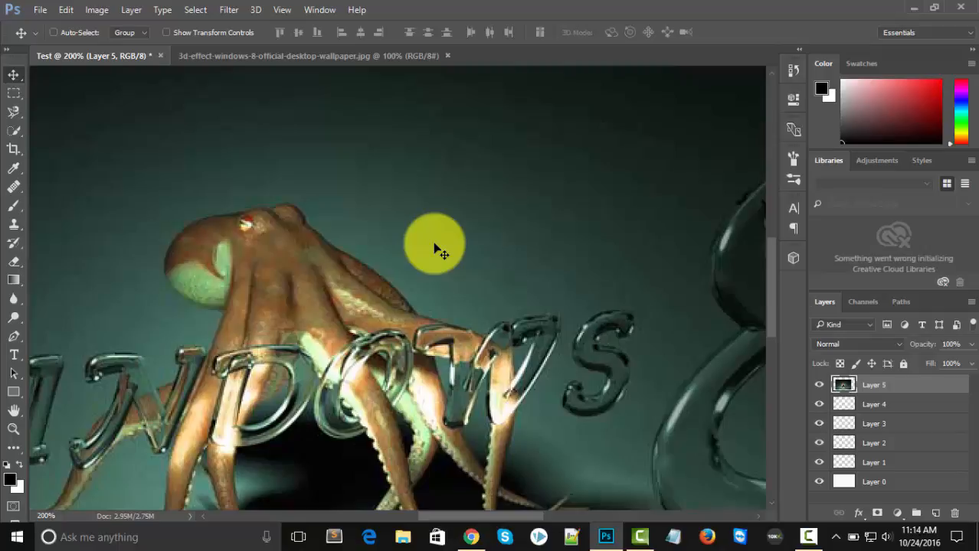
key("ctrl+z")
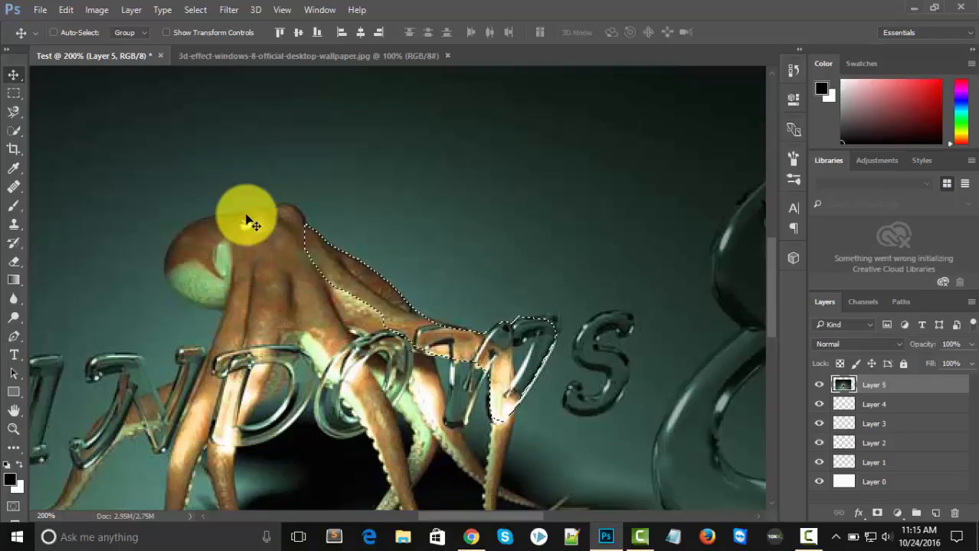
Copy the selected tentacle area to a new layer, move the copy up and right of the original, and undo both.
key("ctrl+j")
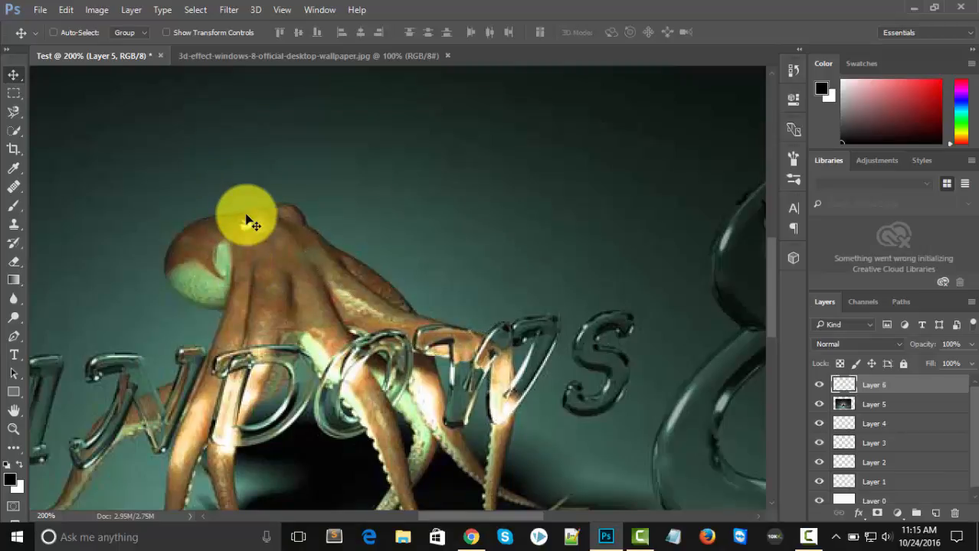
left_click_drag(377, 304, 463, 224)
key("ctrl")
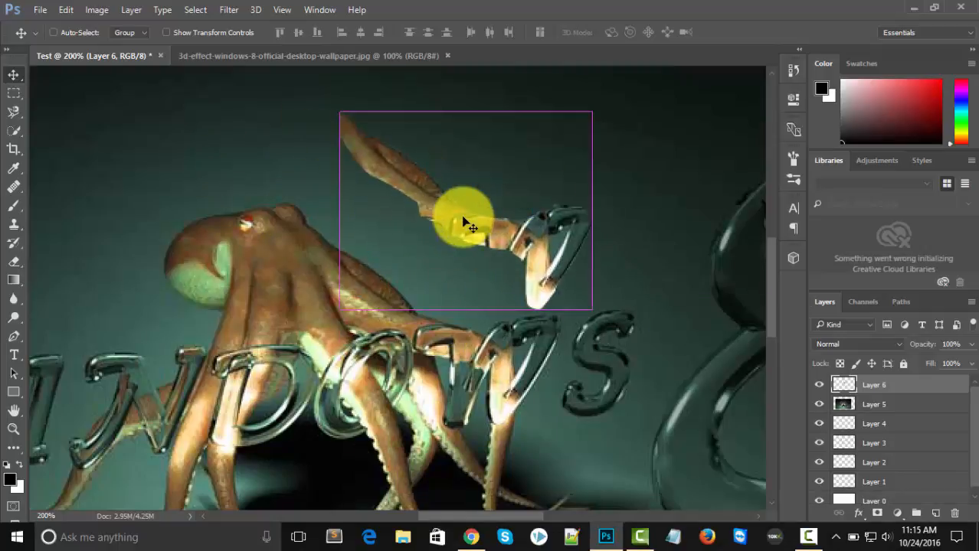
key("ctrl+z")
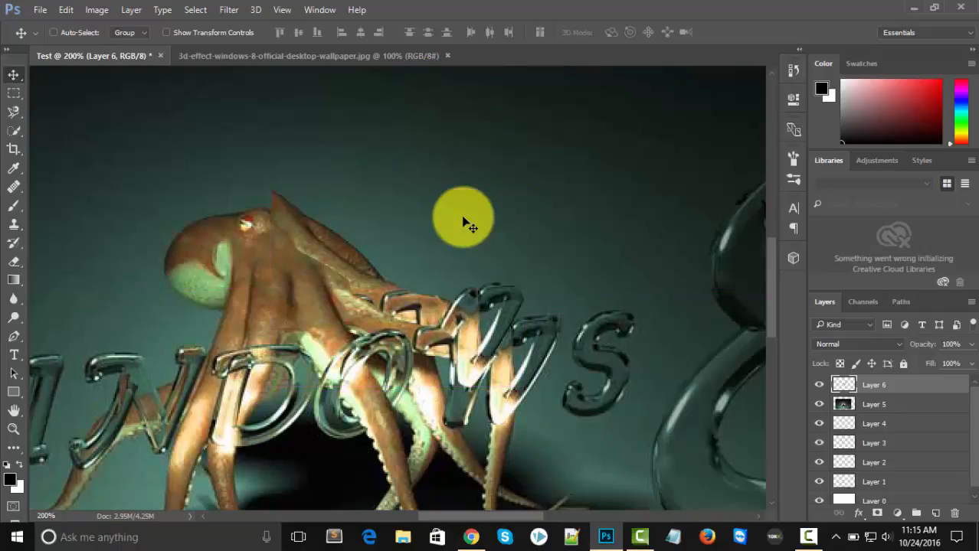
key("Delete")
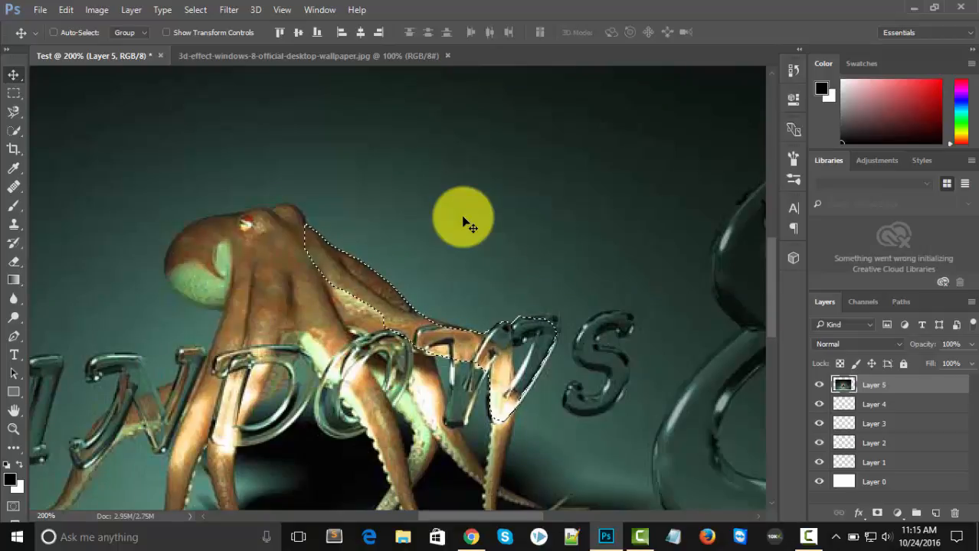
Clear the tentacle selection, restore it with Reselect, and clear it again with Deselect.
key("ctrl+d")
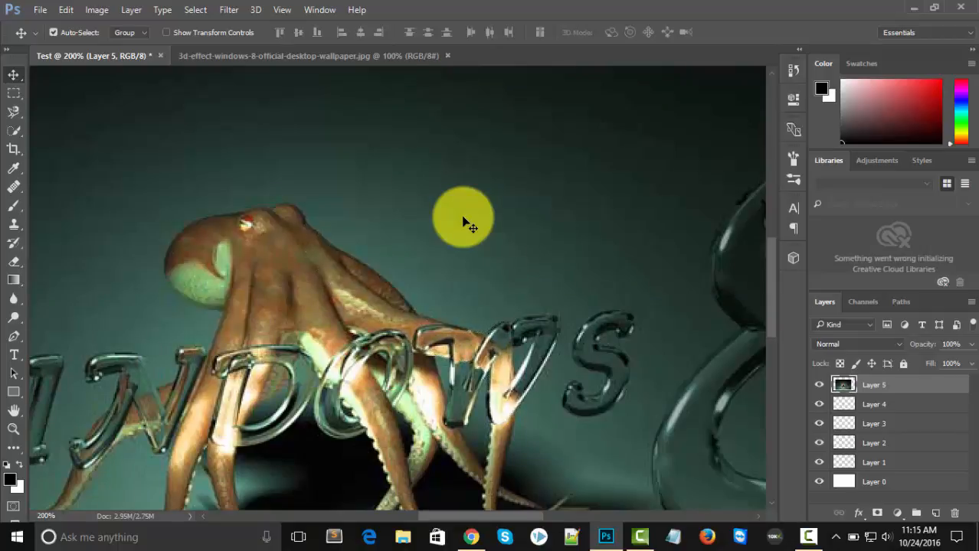
left_click(196, 10)
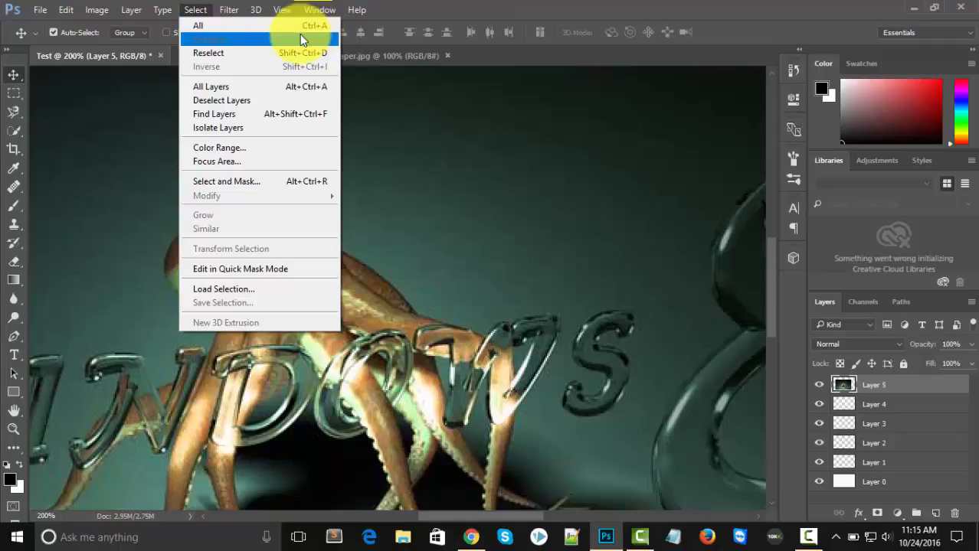
left_click(255, 55)
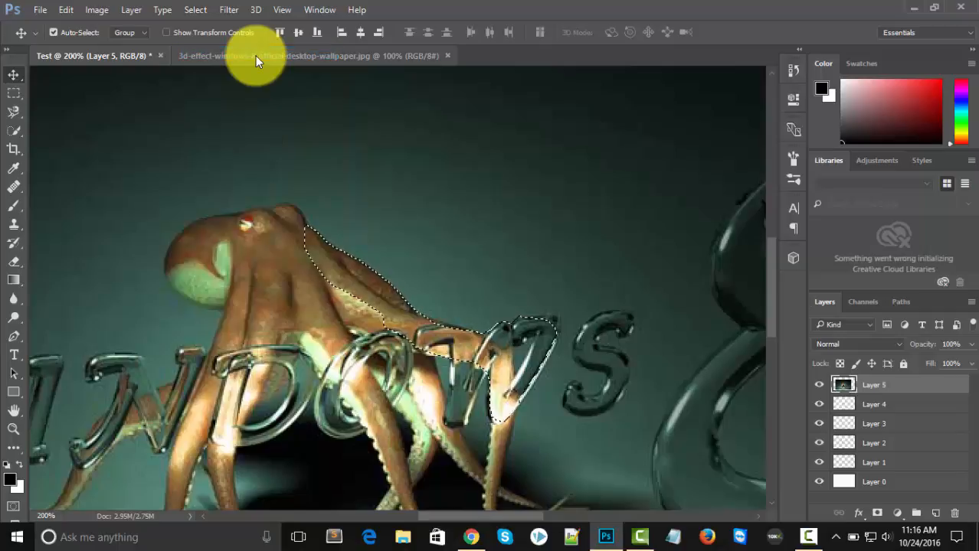
left_click(229, 10)
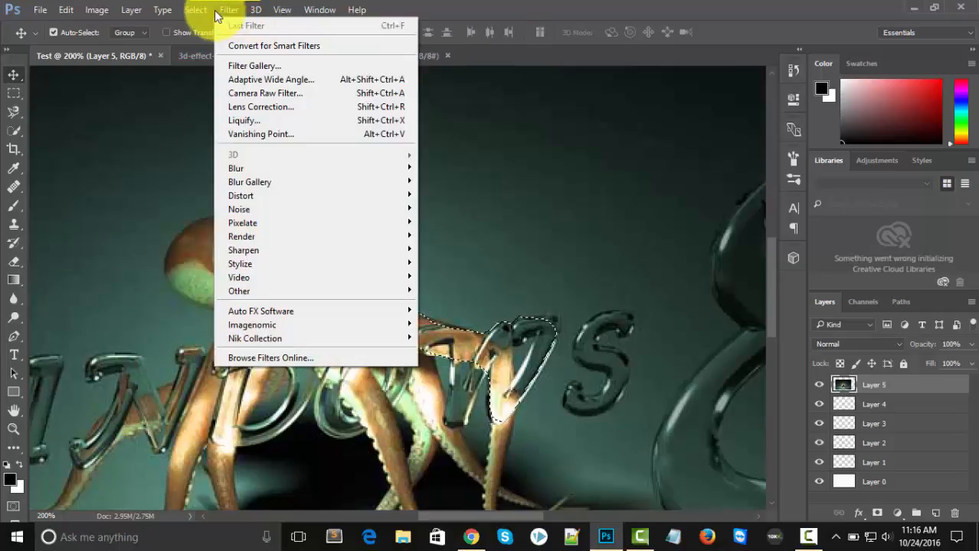
left_click(204, 38)
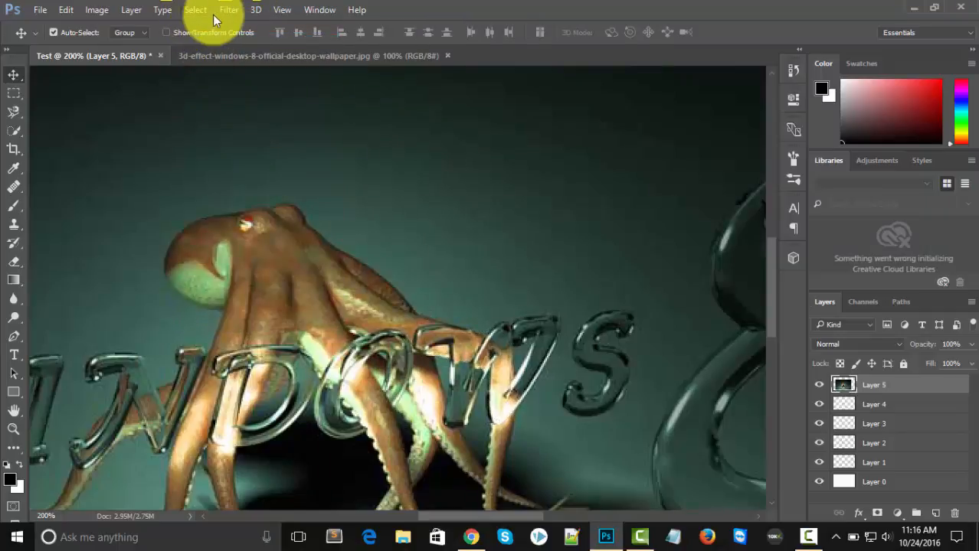
left_click(226, 12)
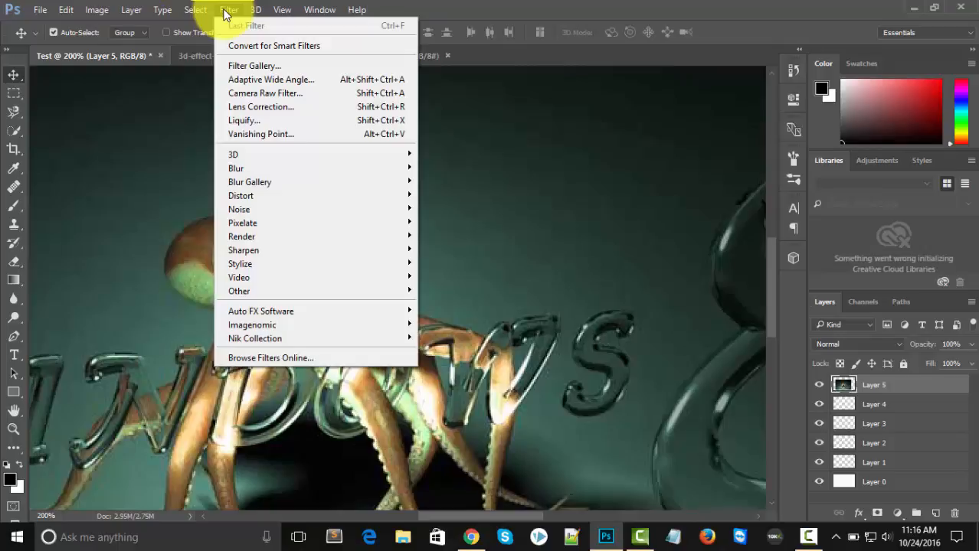
left_click(205, 10)
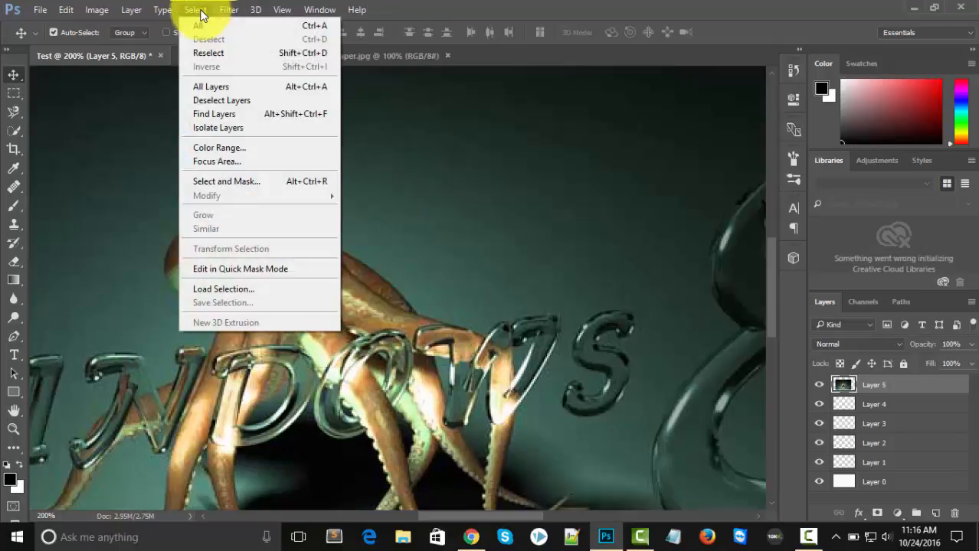
left_click(199, 11)
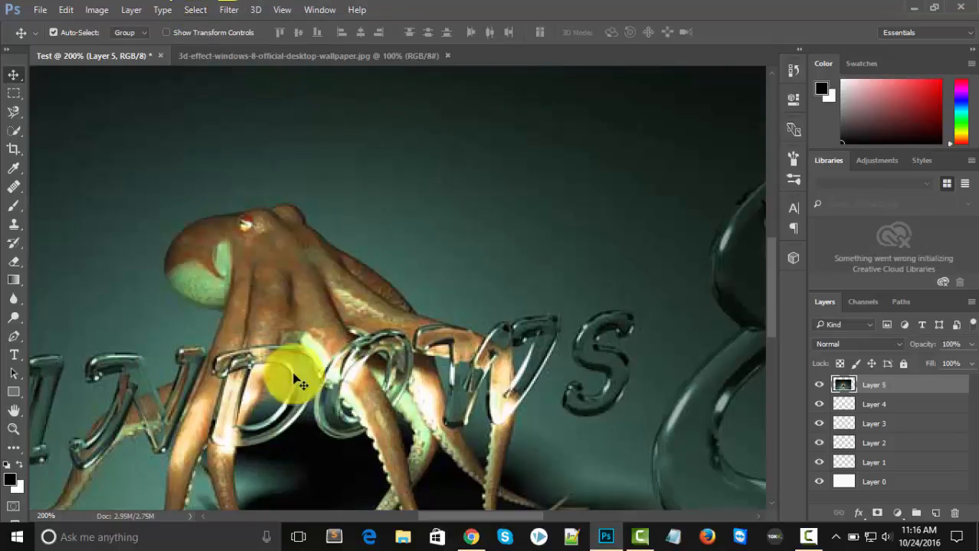
Activate the Quick Selection tool and return to the Move tool.
left_click(11, 116)
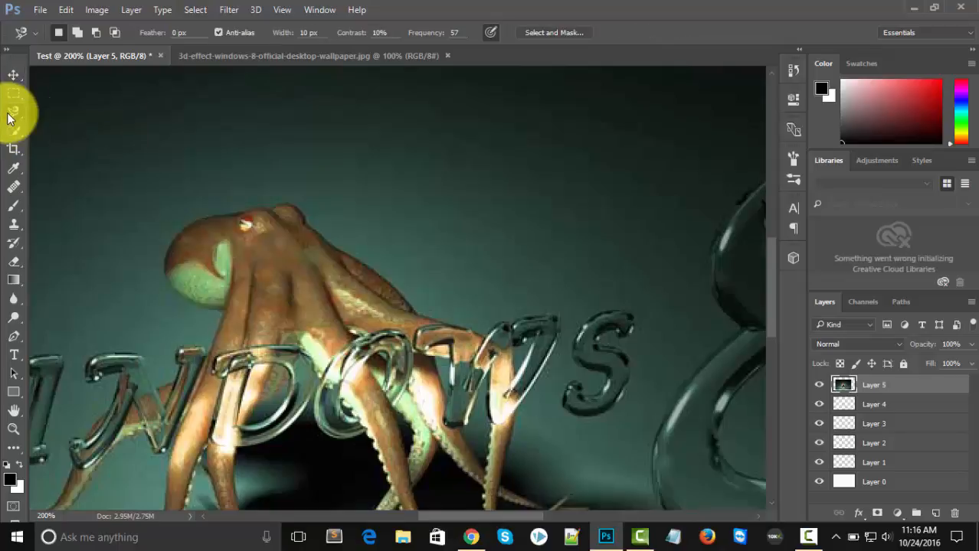
left_click(15, 134)
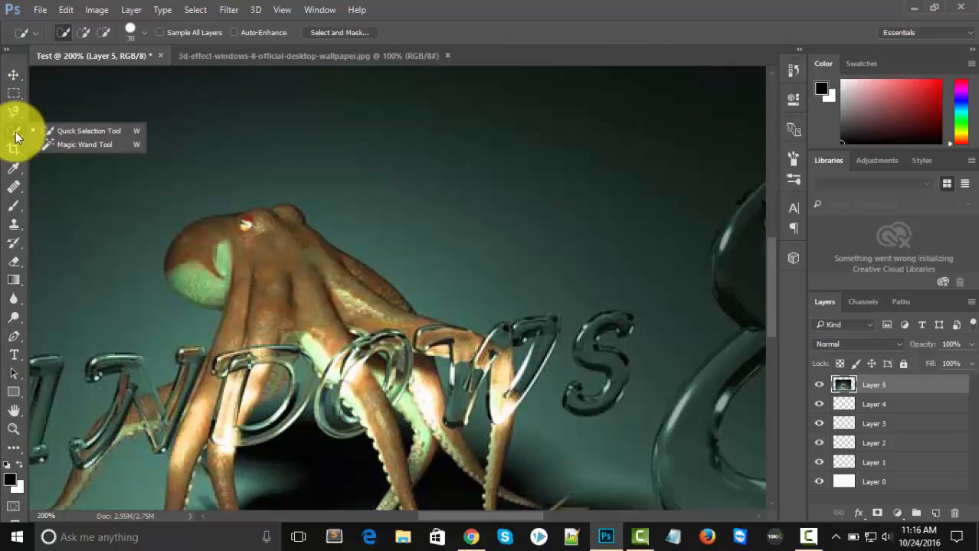
left_click(17, 136)
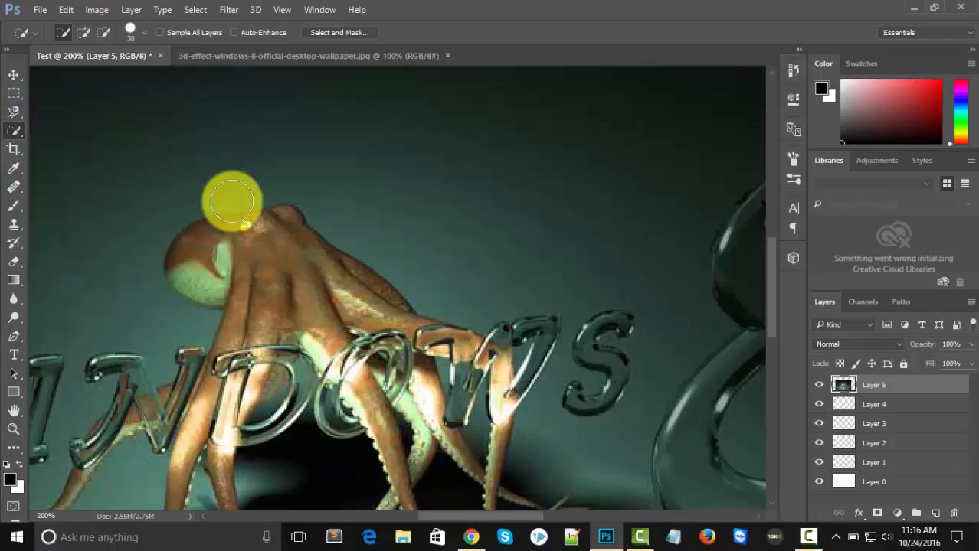
key("v")
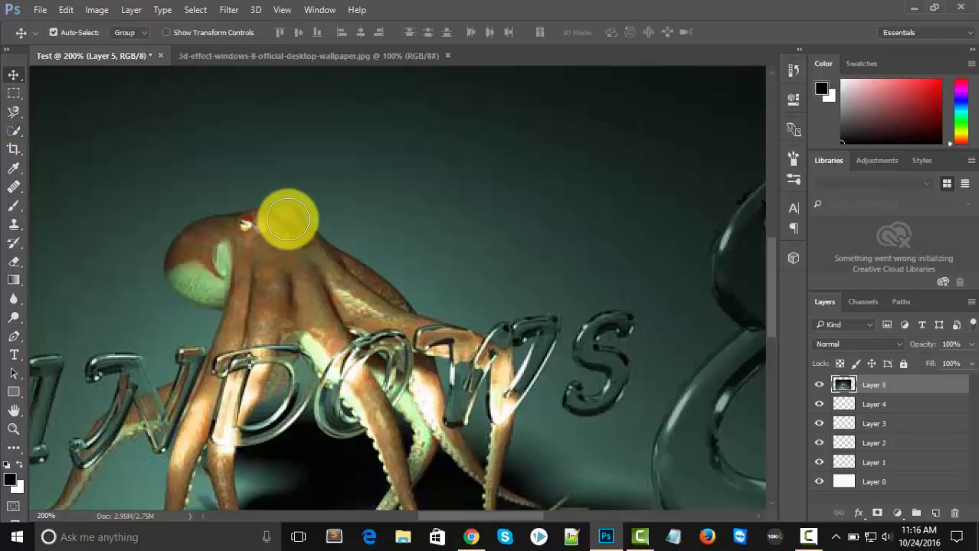